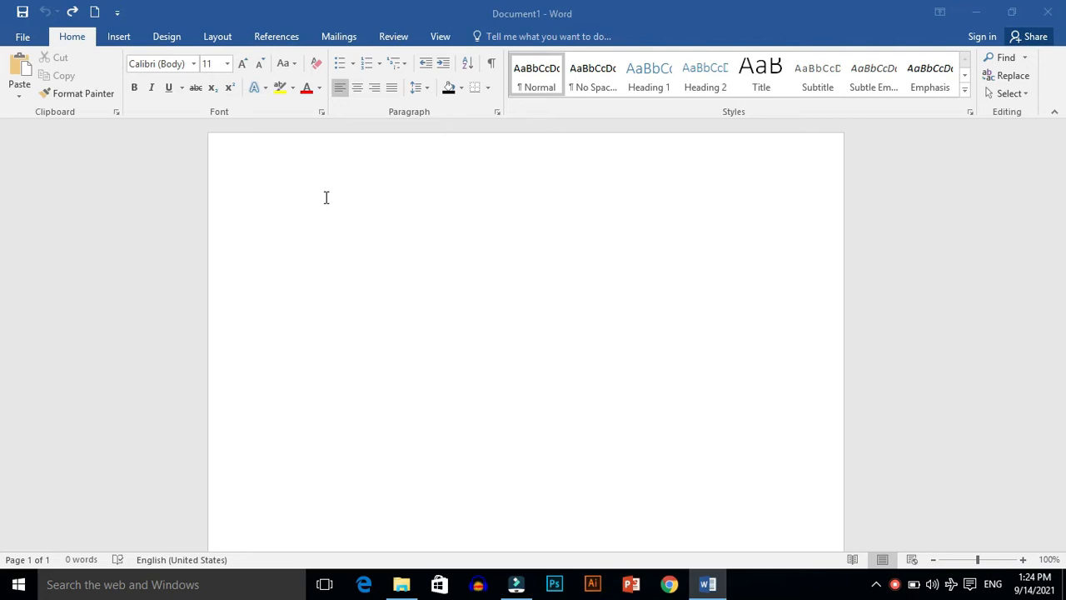
Step: Enter the number 25 on the blank page and set its font size to 36
type("25")
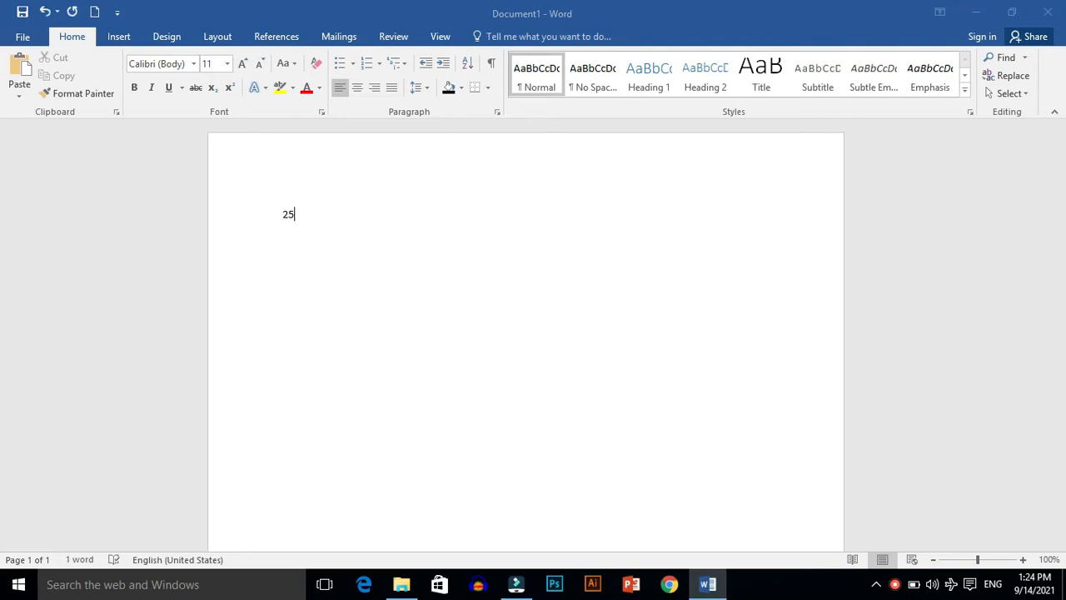
key("ctrl+a")
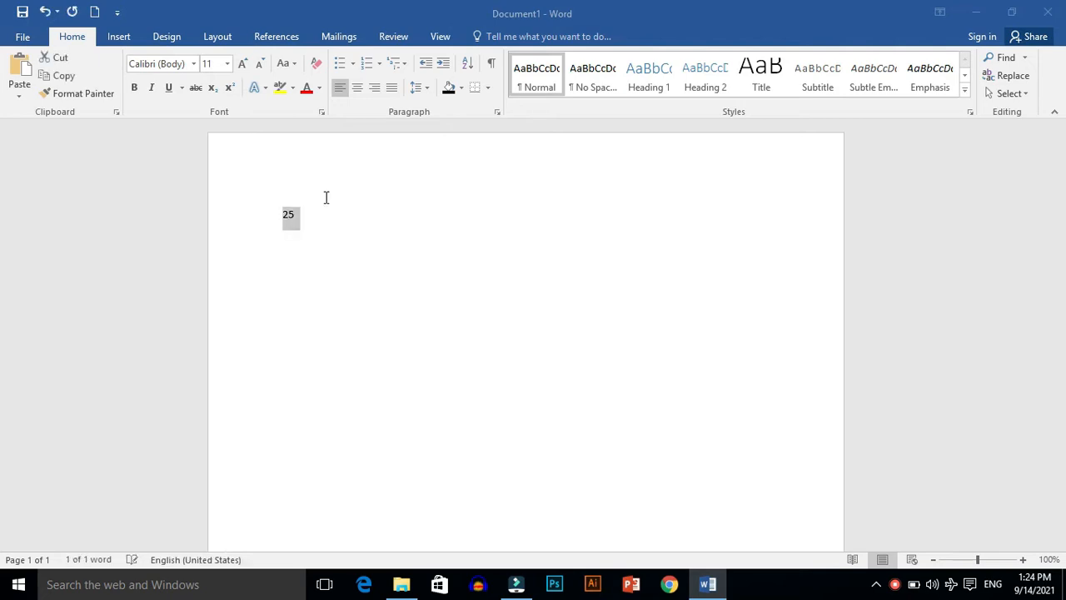
left_click(225, 64)
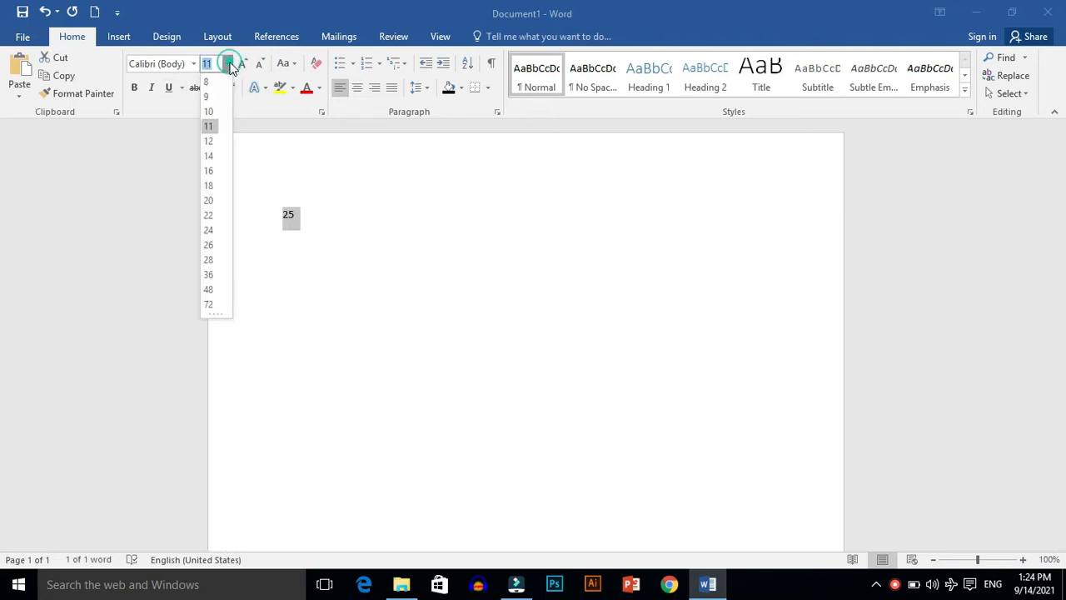
left_click(208, 275)
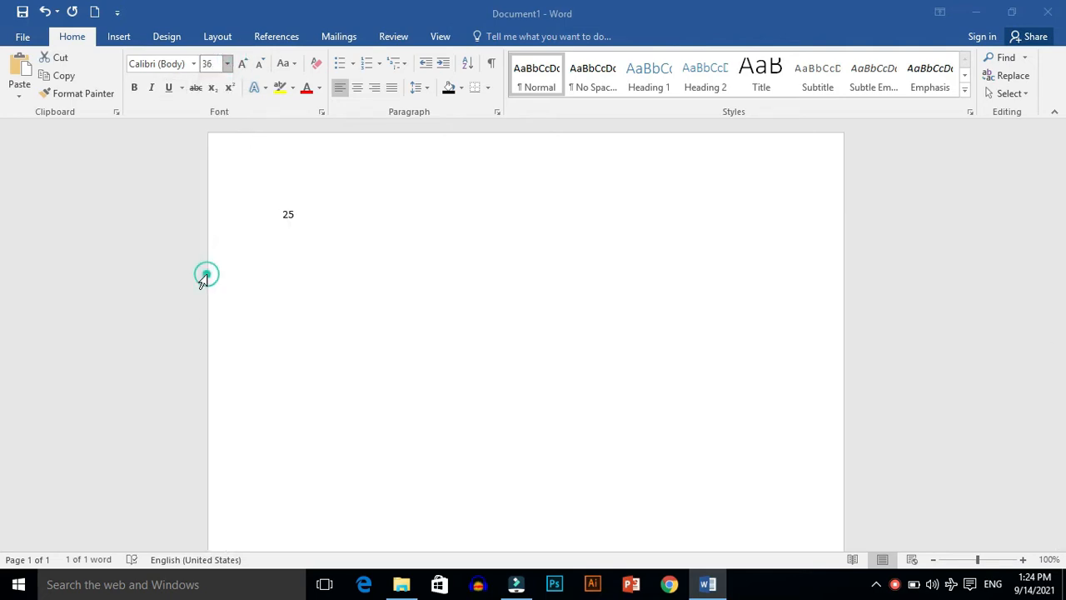
left_click(326, 294)
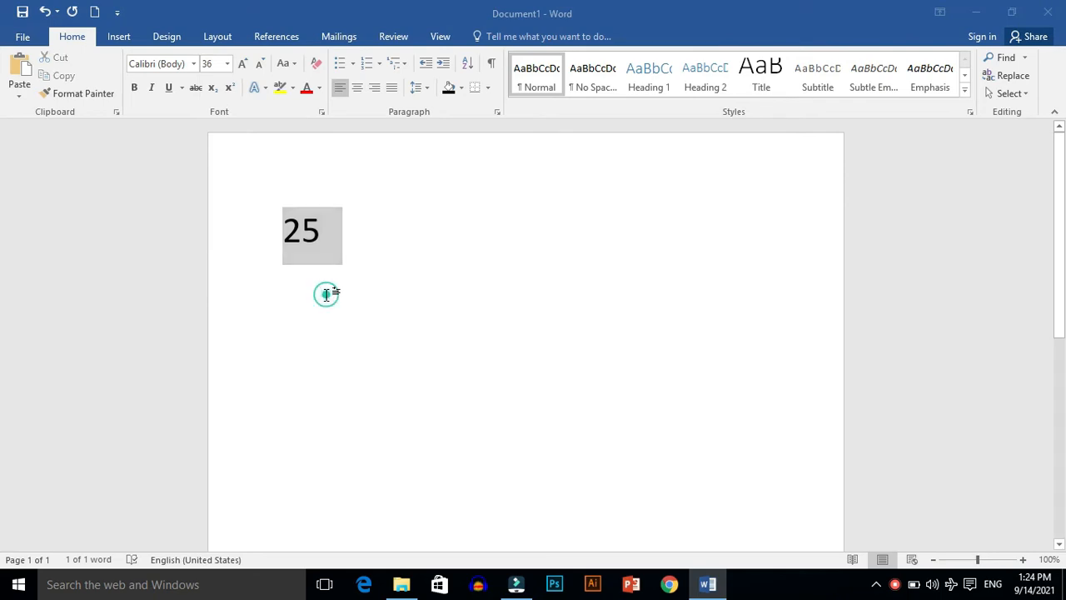
Step: Format the 5 in the number 25 as superscript
left_click_drag(324, 230, 309, 233)
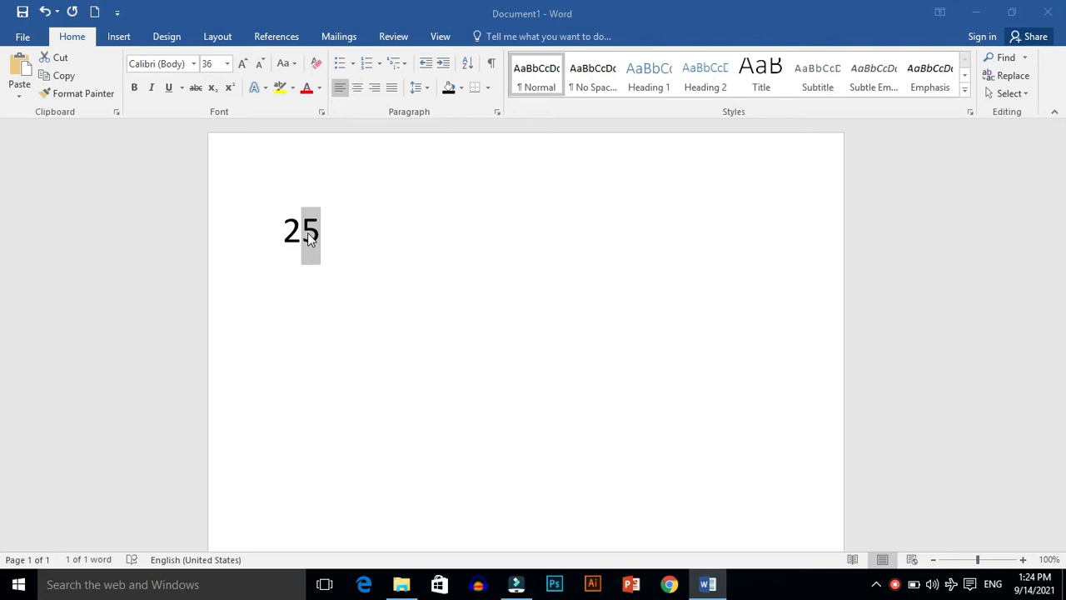
key("ctrl+shift+equal")
left_click(350, 232)
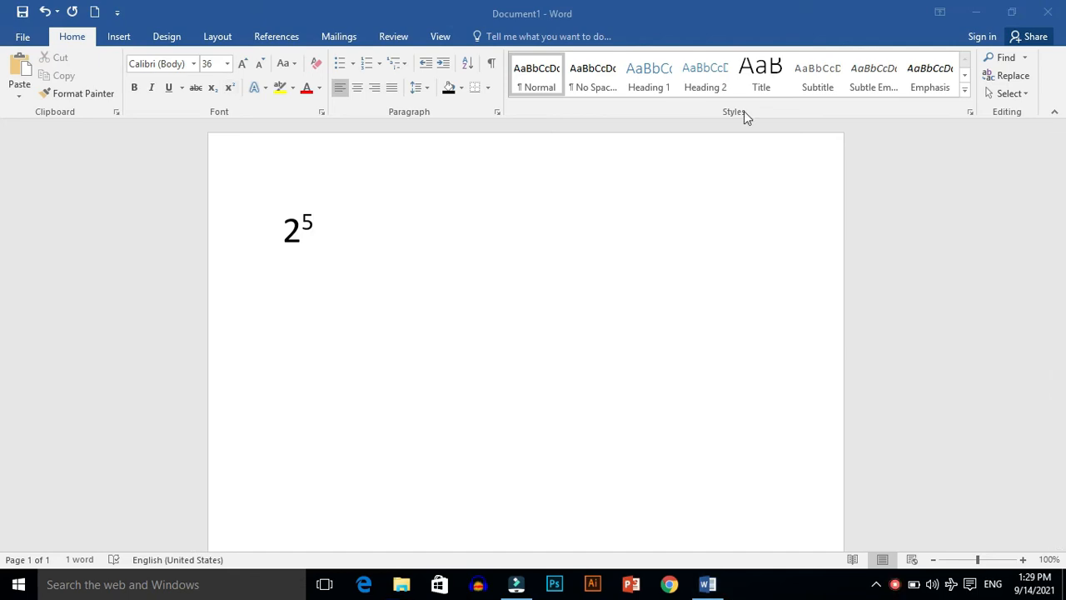
Step: Add the number 54 further along the same line and format its 4 as superscript
left_click(337, 213)
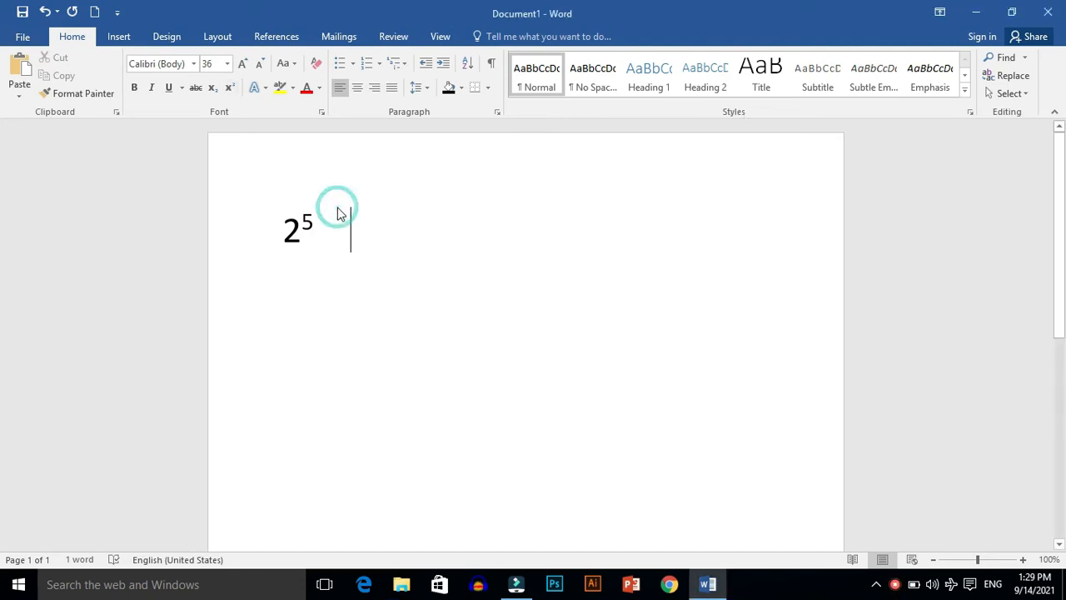
type("54")
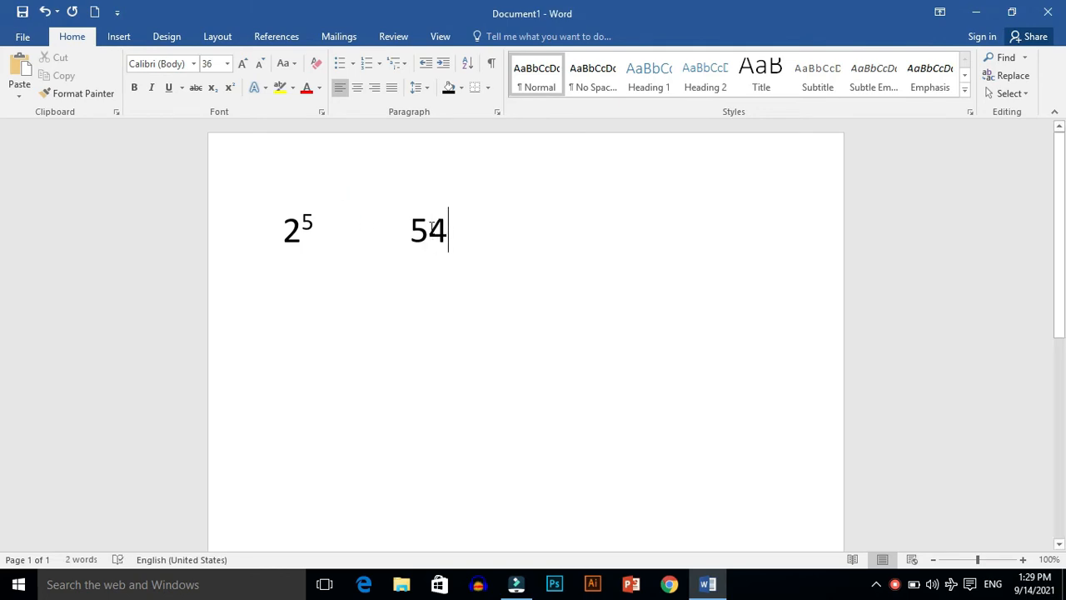
left_click_drag(446, 229, 427, 230)
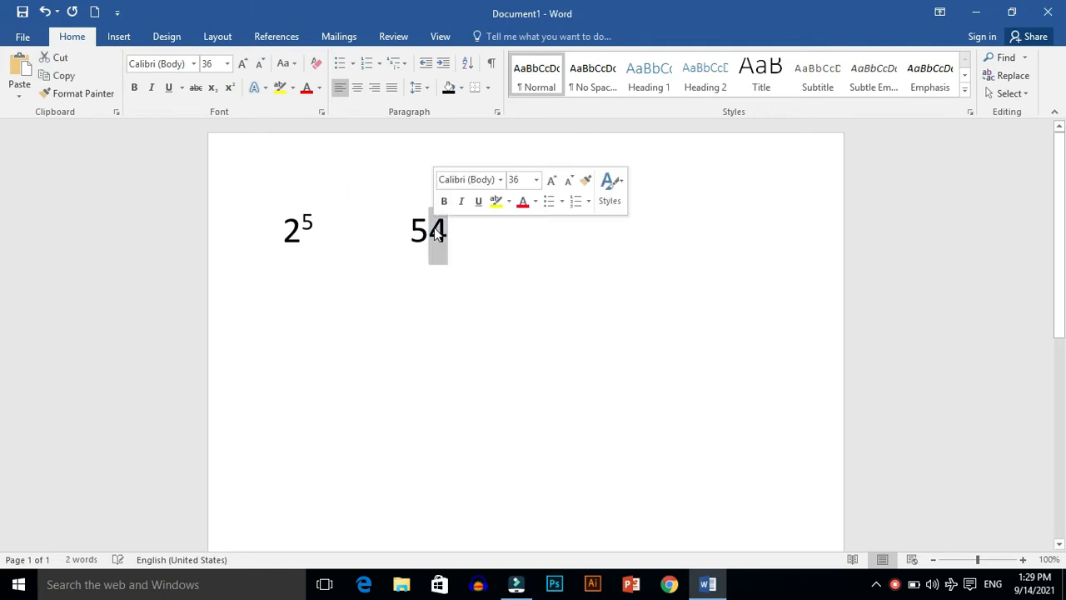
left_click(230, 88)
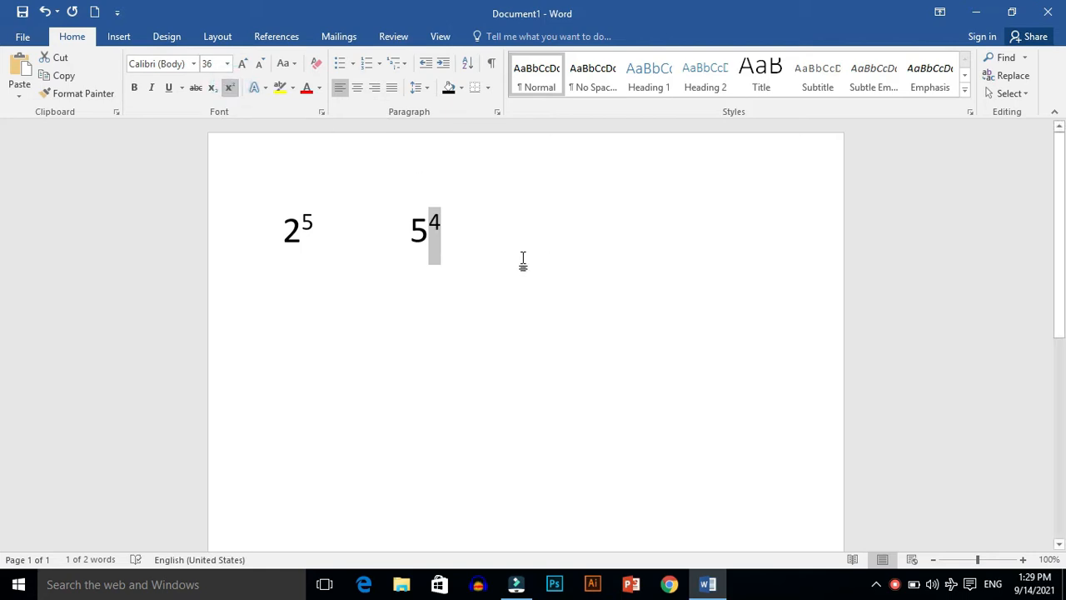
Step: Clear the exponent examples from the page, and enter the number 23 at font size 36
key("BackSpace")
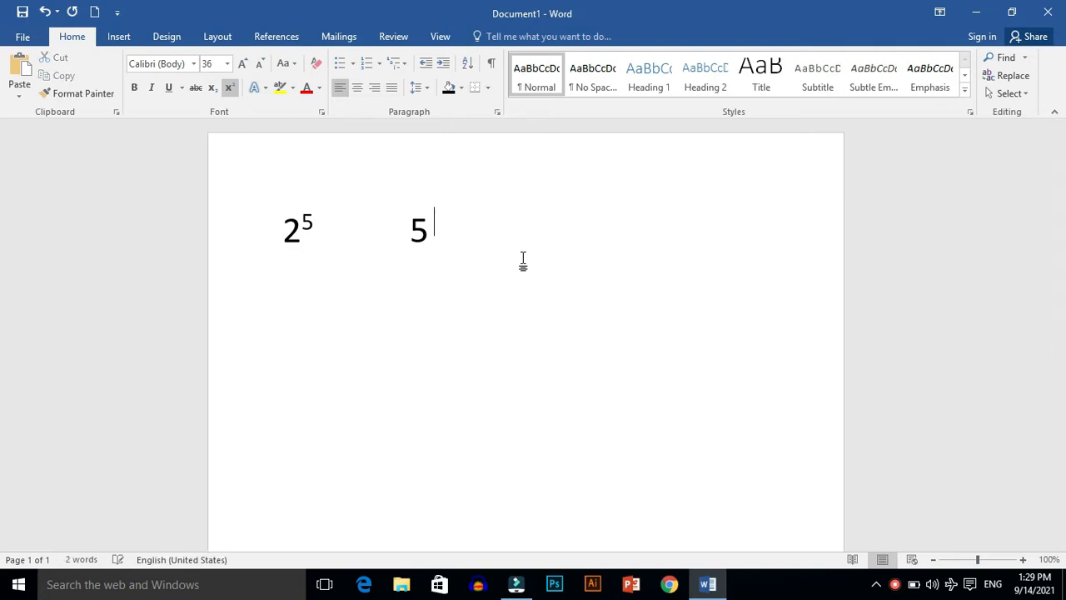
key("BackSpace")
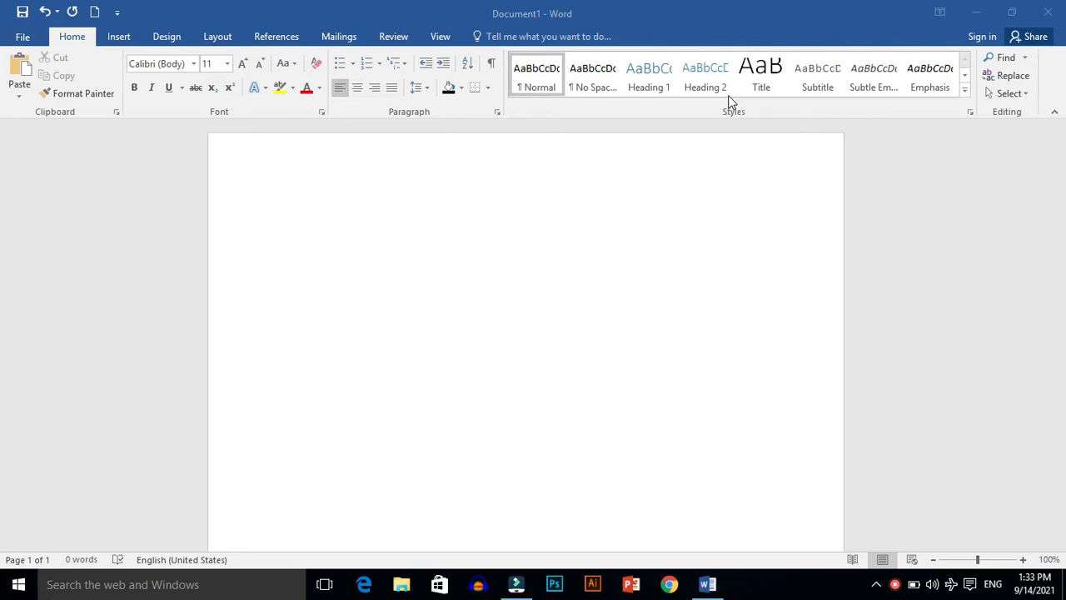
left_click(322, 214)
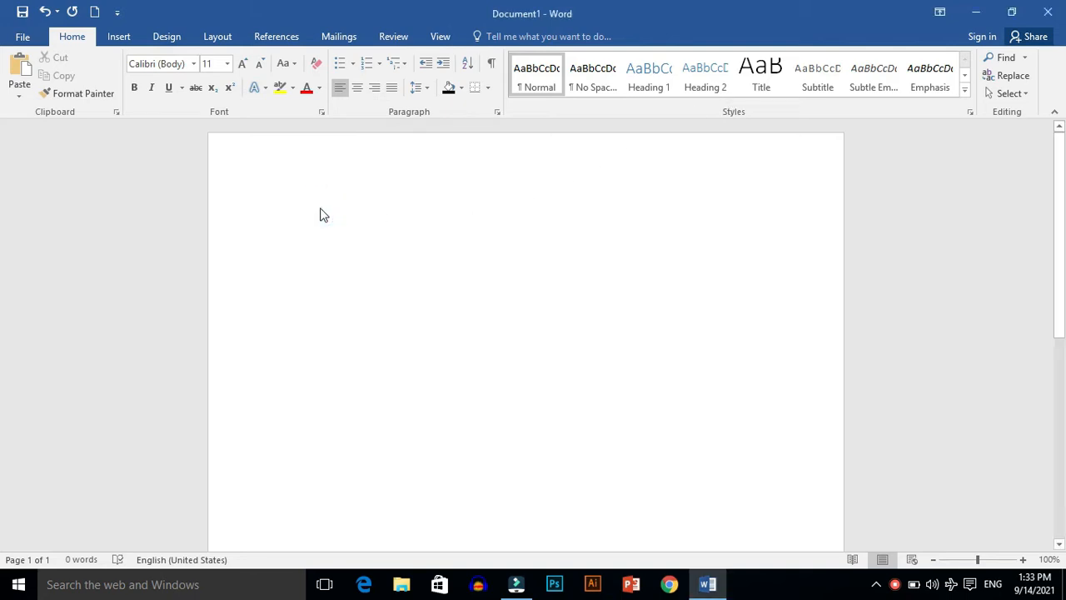
type("23")
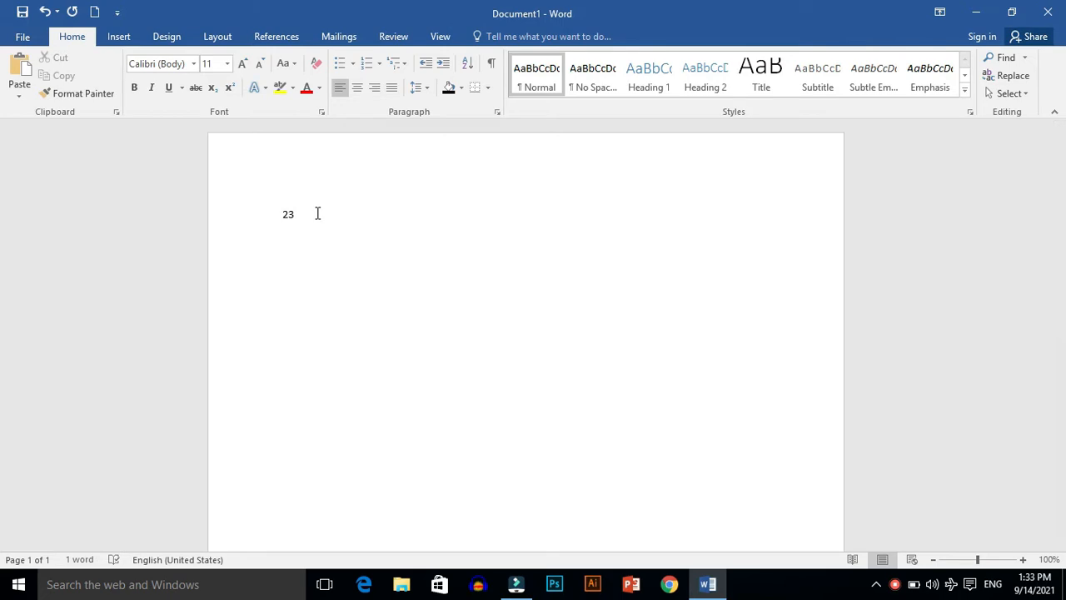
double_click(295, 214)
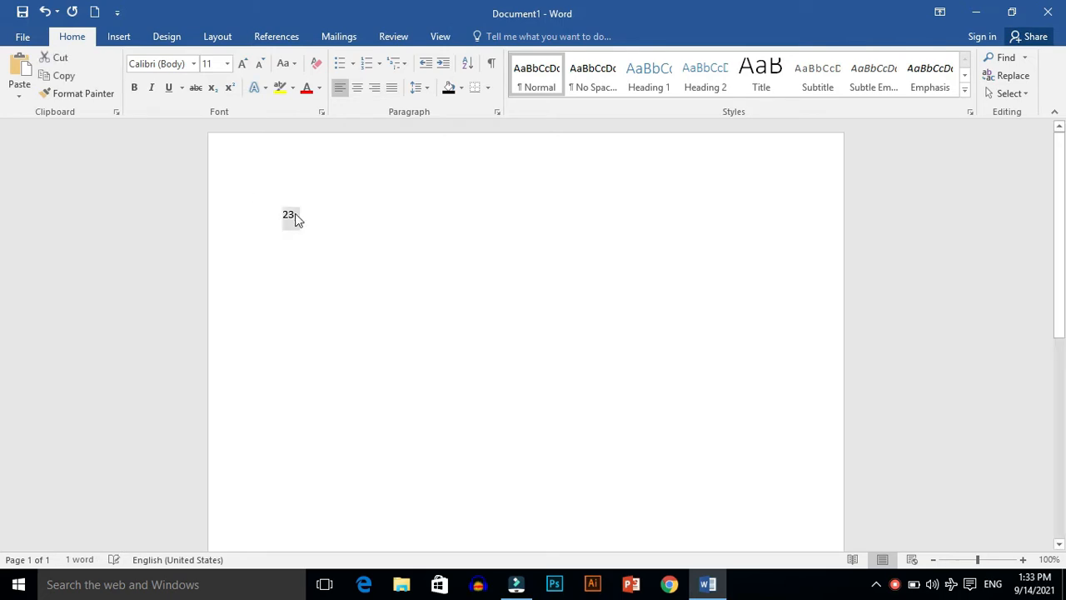
left_click(228, 63)
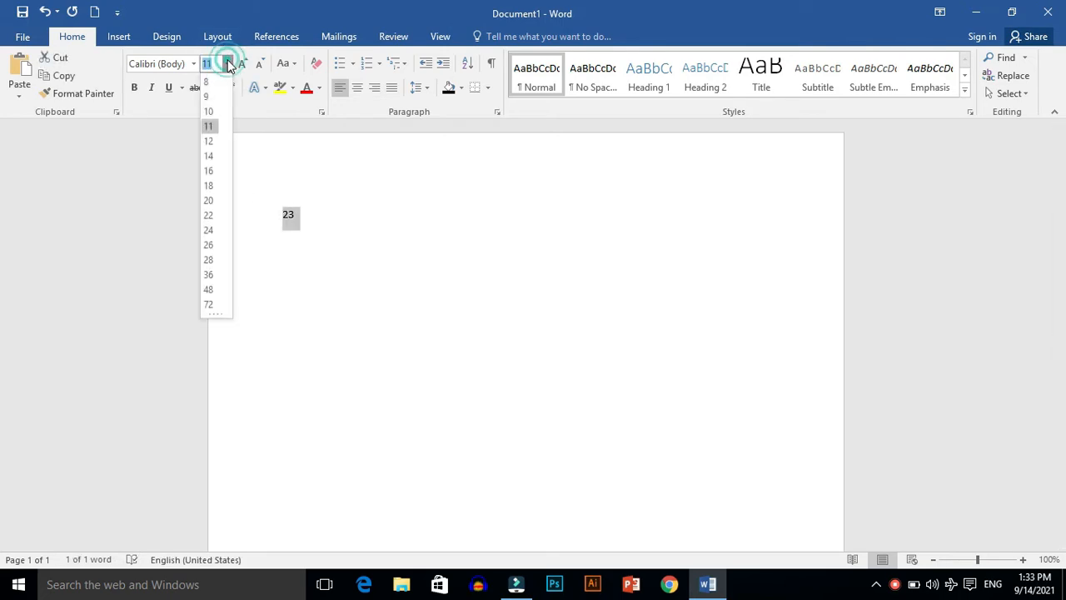
left_click(209, 275)
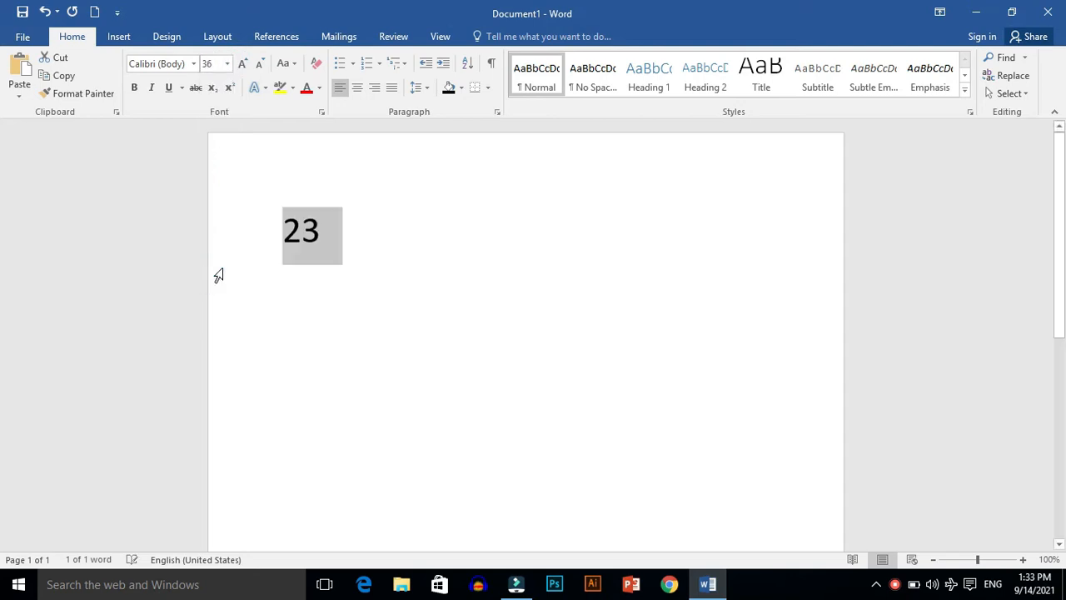
Step: Format the 3 in the number 23 as subscript
left_click_drag(348, 241, 311, 233)
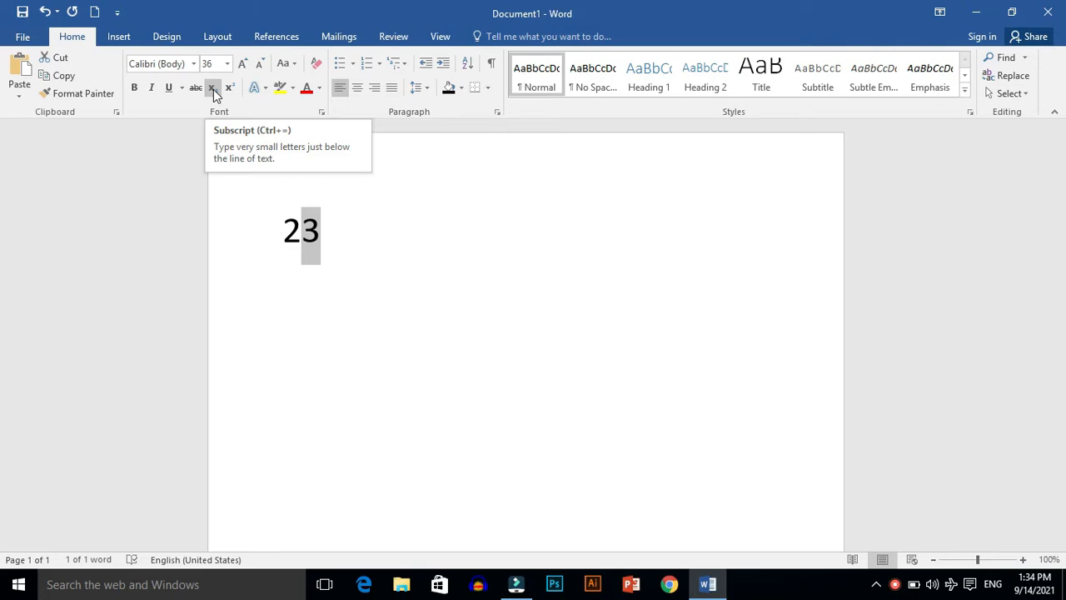
left_click(213, 90)
left_click(355, 247)
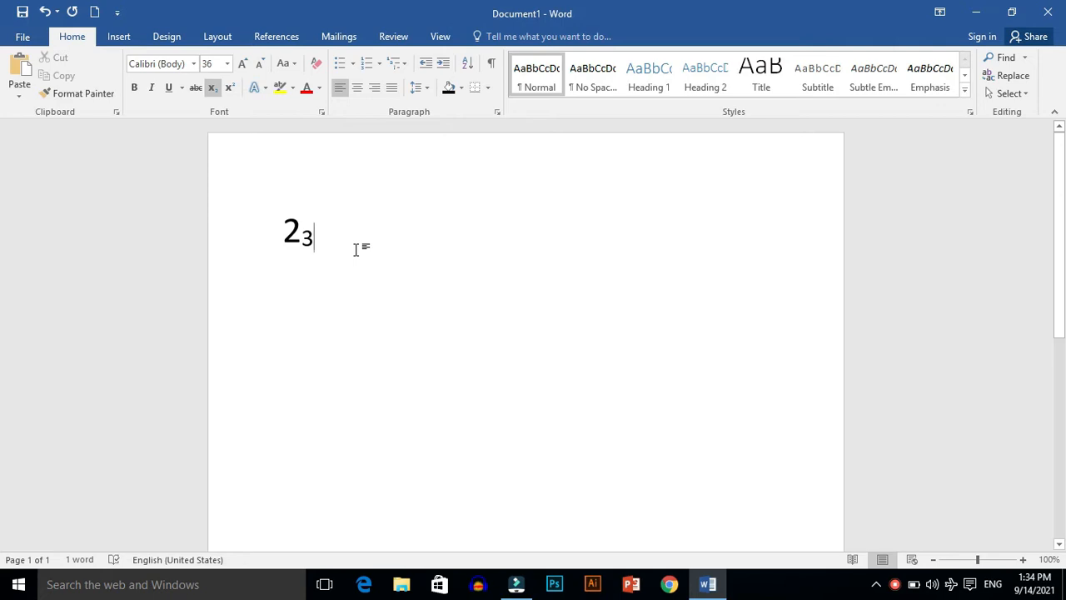
Step: Delete the subscript example and enter the sentence "My name is" followed by a first name in lowercase
key("BackSpace")
key("BackSpace")
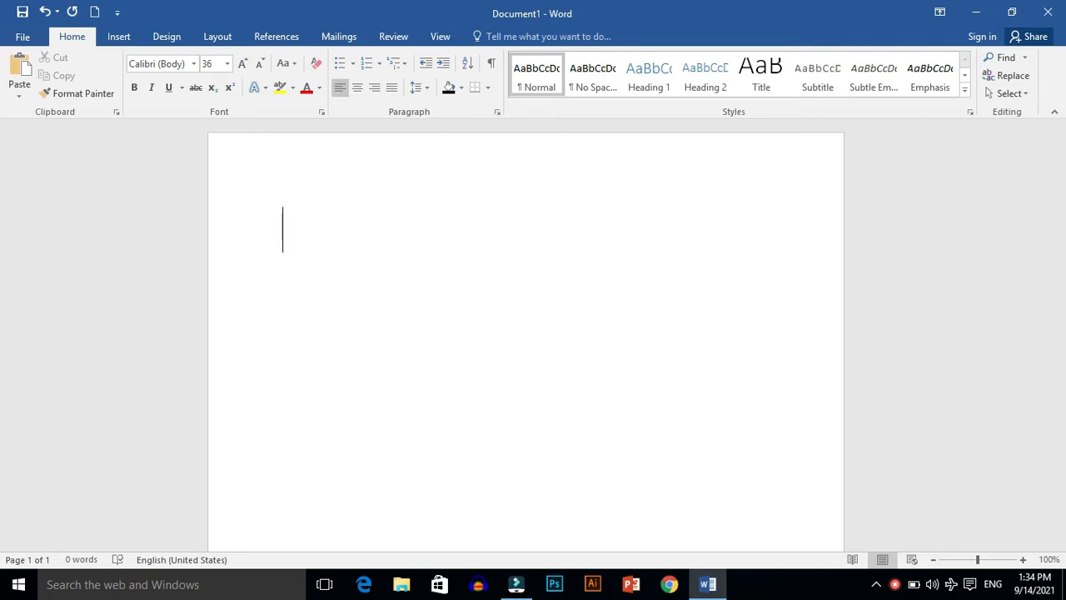
left_click(290, 64)
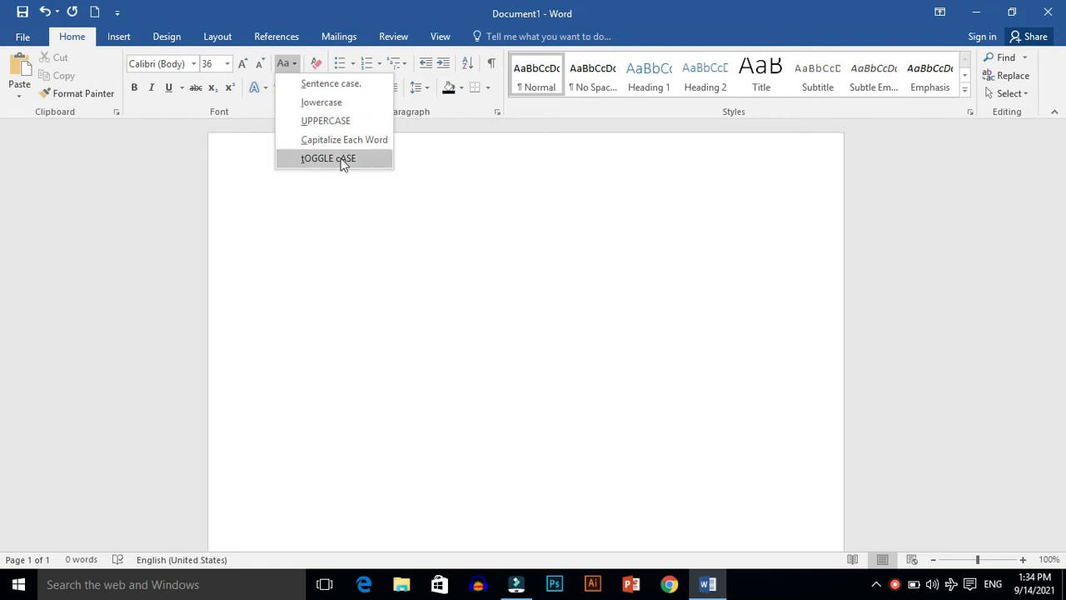
left_click(374, 181)
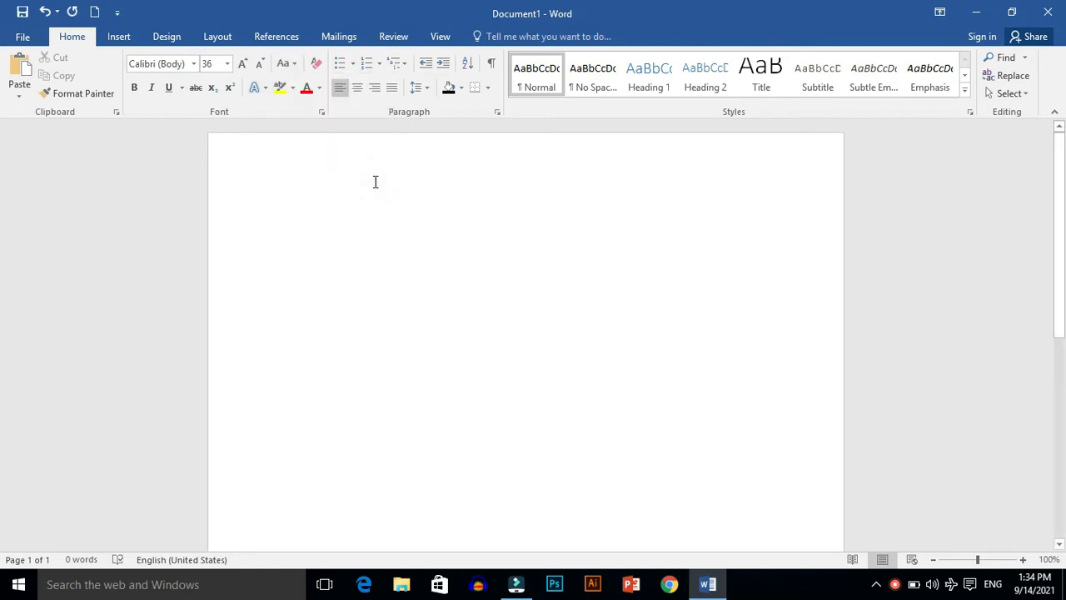
type("my al")
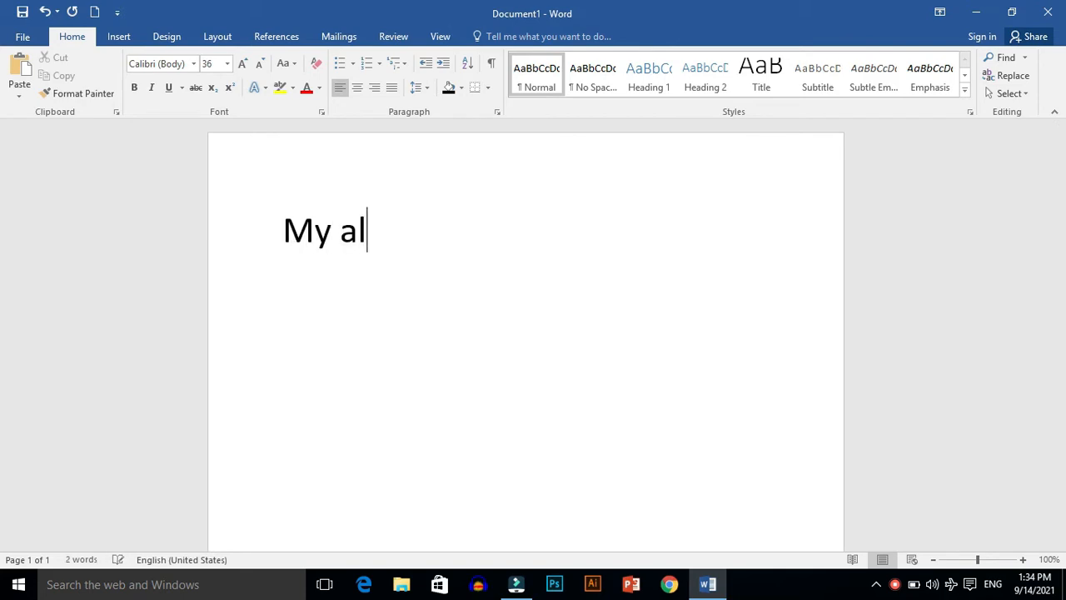
key("BackSpace")
key("BackSpace")
type("name is ali")
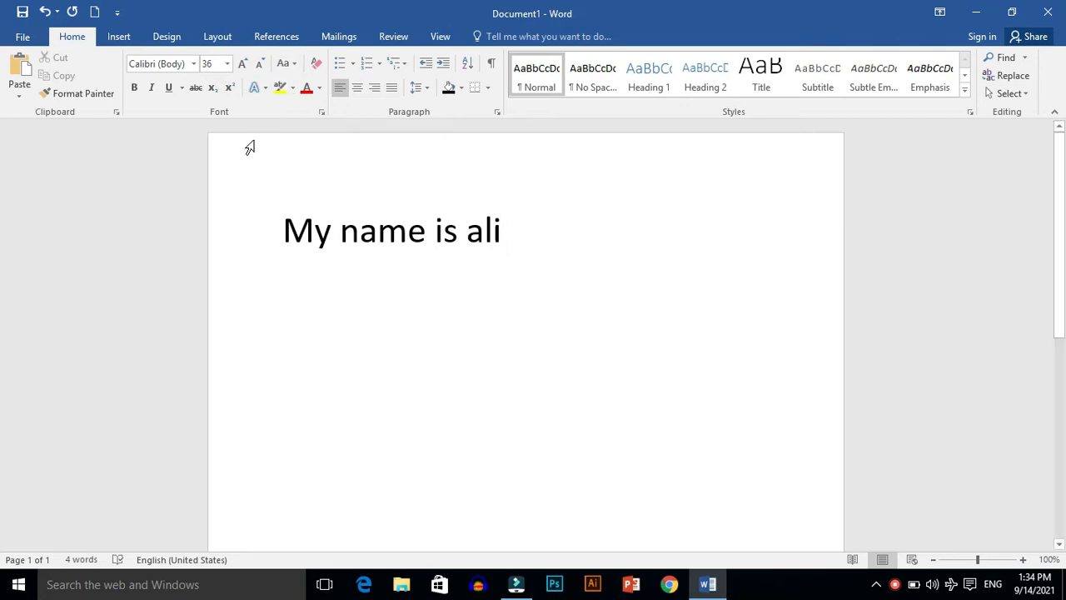
Step: Select the whole sentence and apply Sentence case to it
left_click(252, 227)
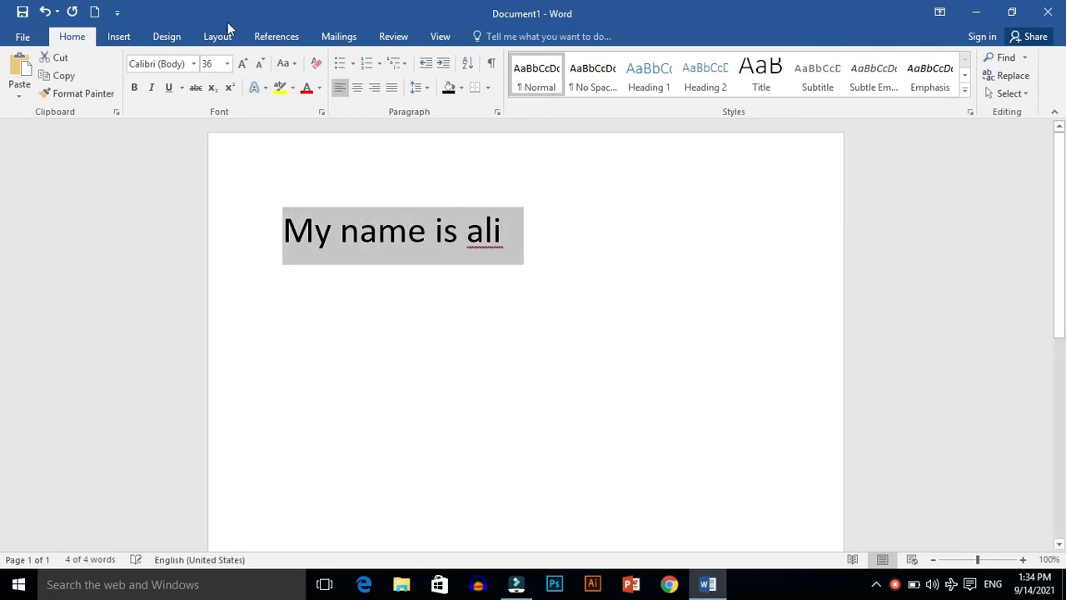
left_click(287, 63)
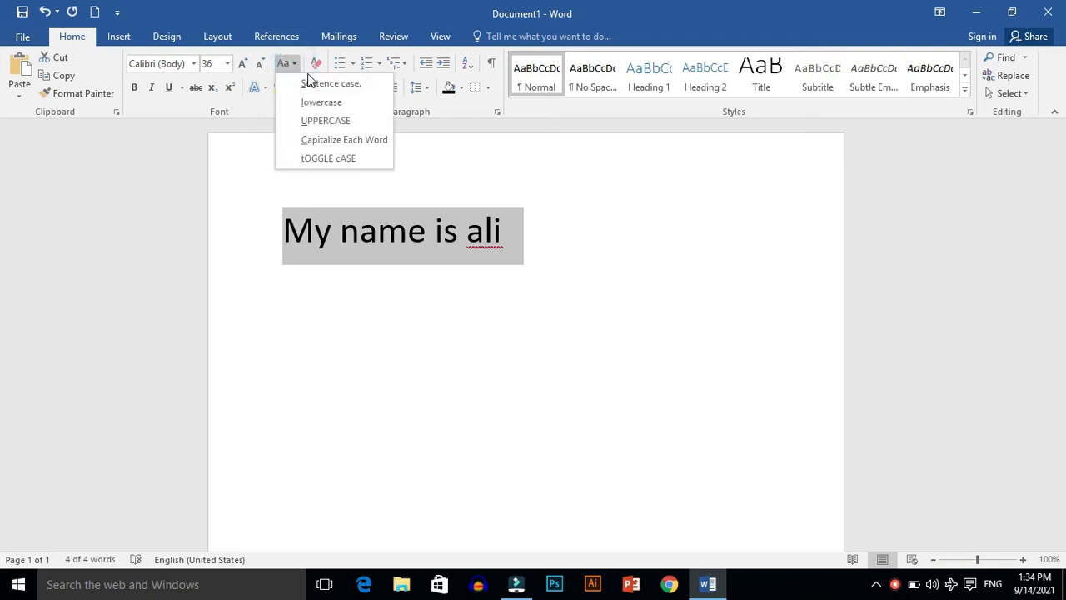
left_click(310, 84)
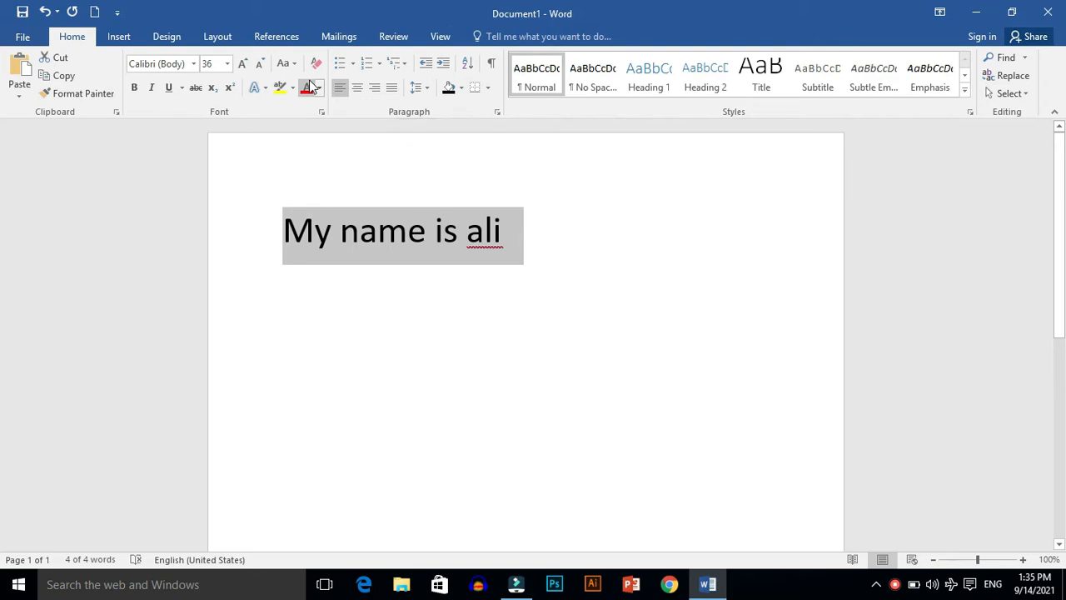
right_click(308, 81)
Step: Change the selected sentence to lowercase and after that to UPPERCASE
left_click(292, 63)
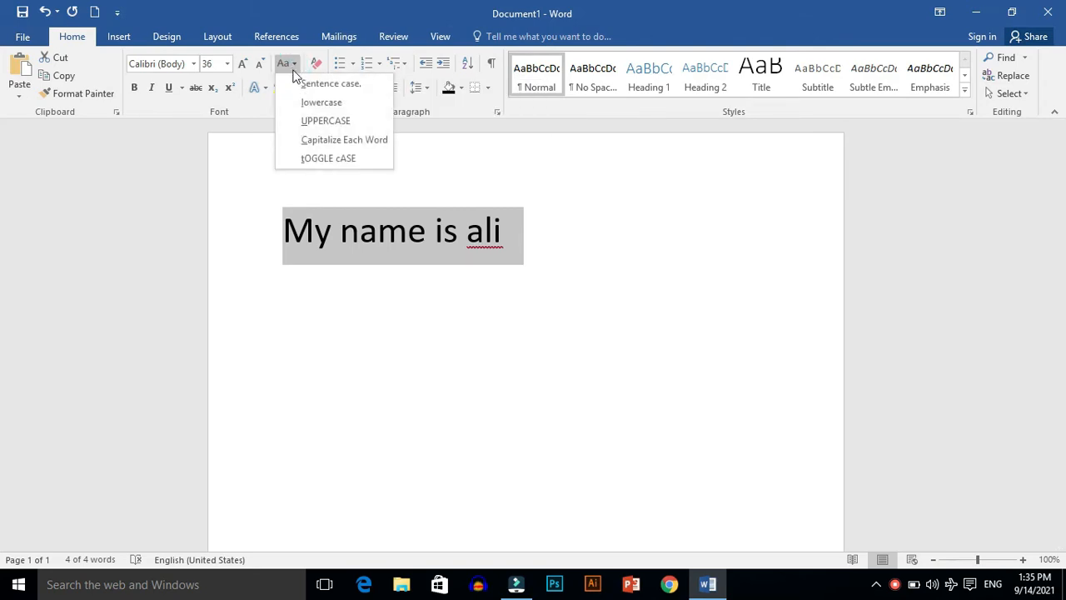
left_click(305, 102)
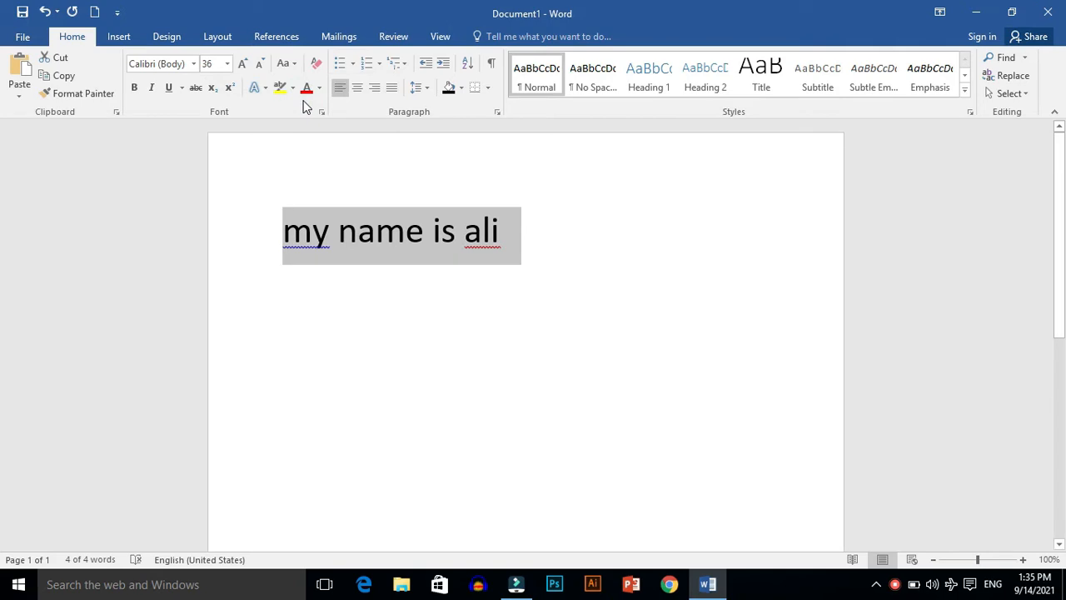
left_click(284, 63)
left_click(307, 121)
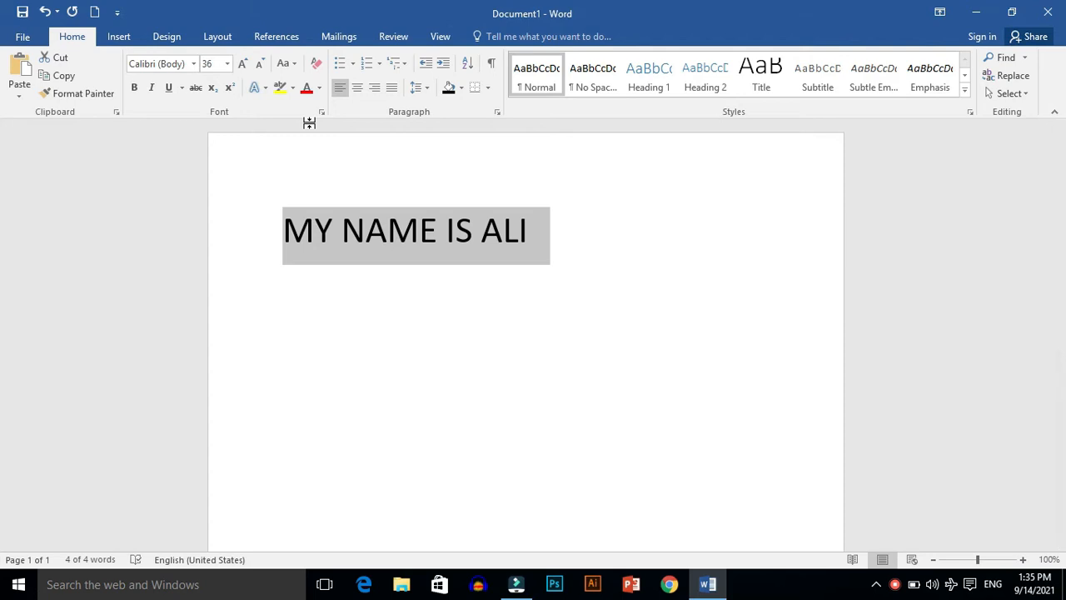
Step: Apply Capitalize Each Word to the sentence, followed by tOGGLE cASE, and deselect the text
left_click(284, 64)
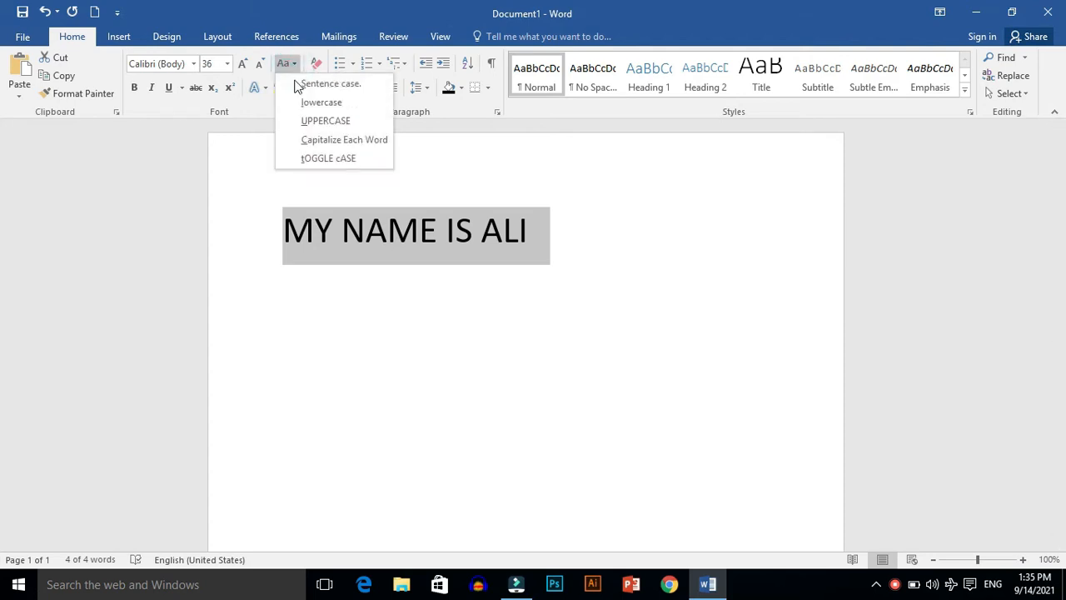
left_click(313, 140)
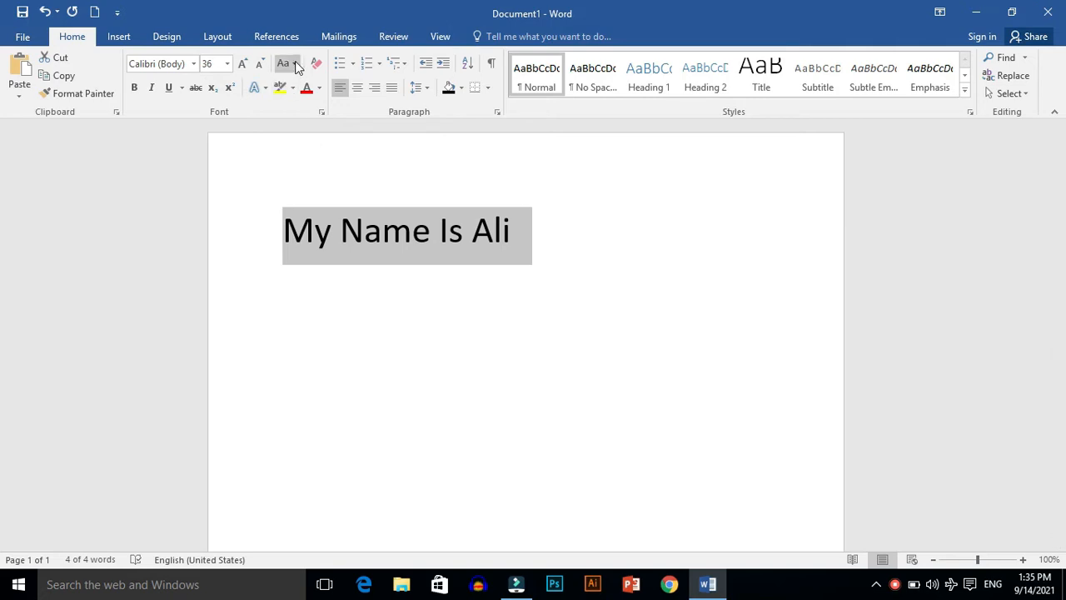
left_click(294, 64)
left_click(318, 159)
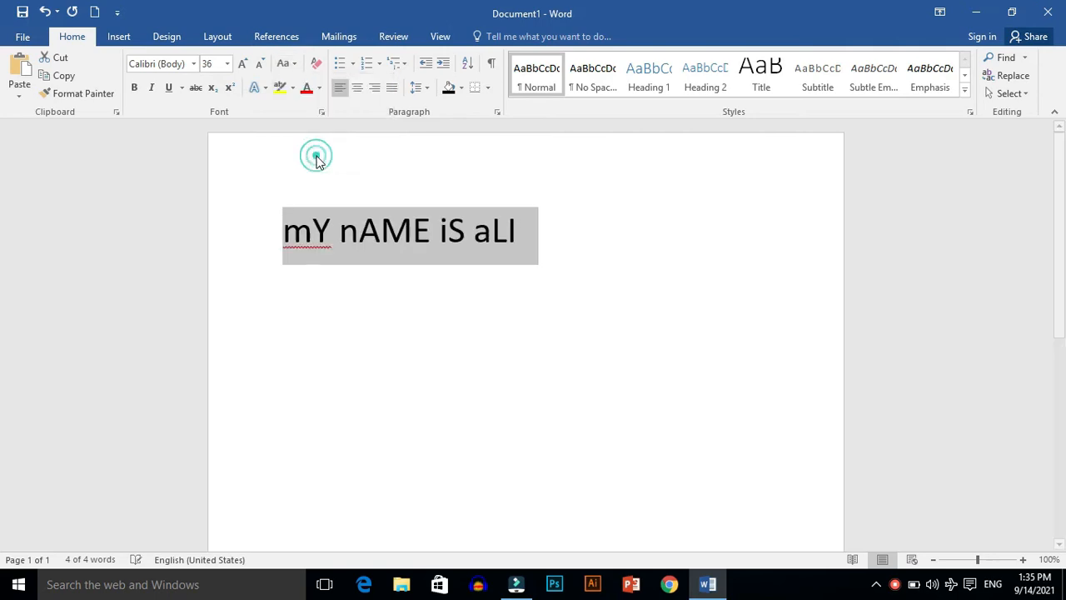
left_click(363, 297)
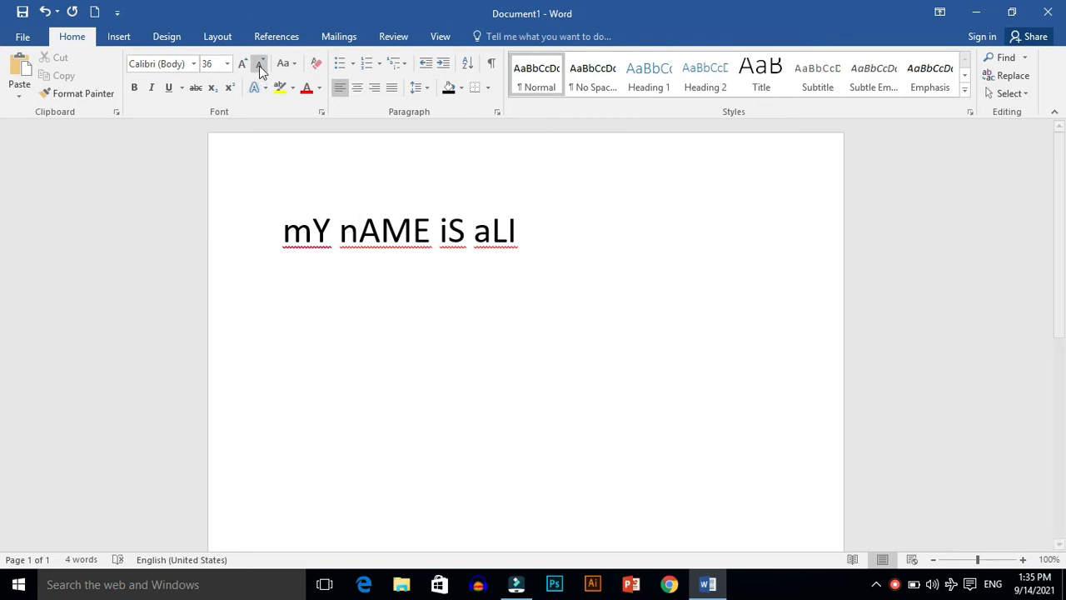
Step: Apply Sentence case to the whole toggled-case sentence and deselect the text
key("ctrl+a")
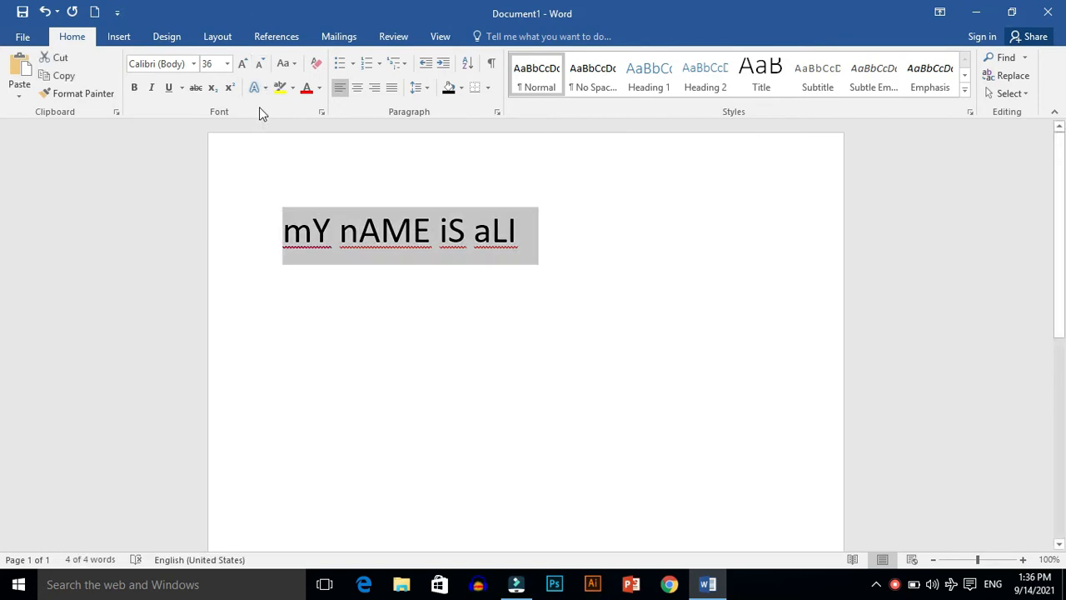
left_click(289, 64)
left_click(331, 83)
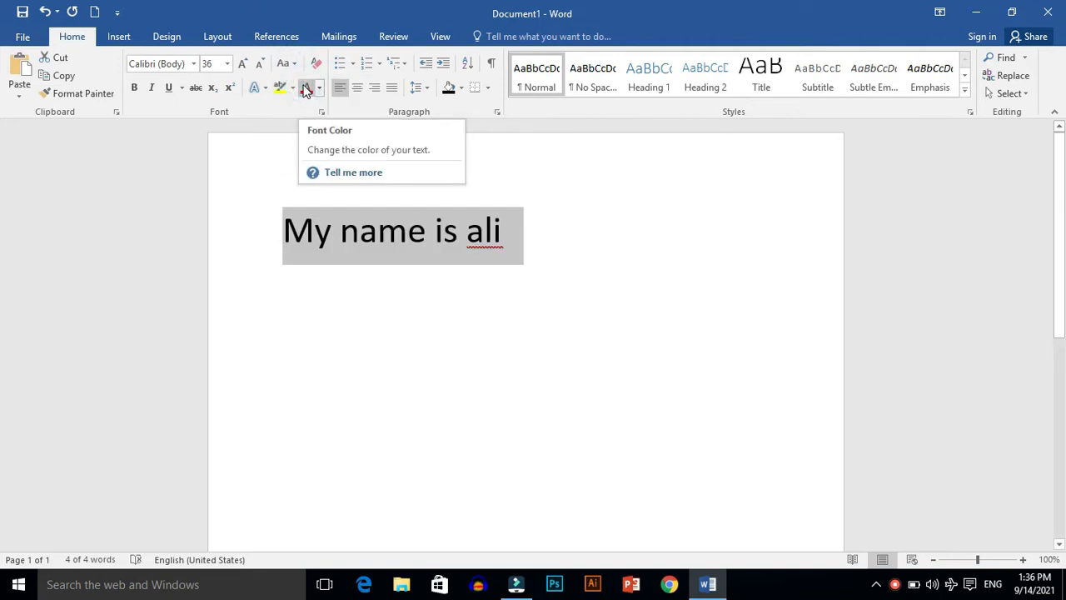
left_click(324, 321)
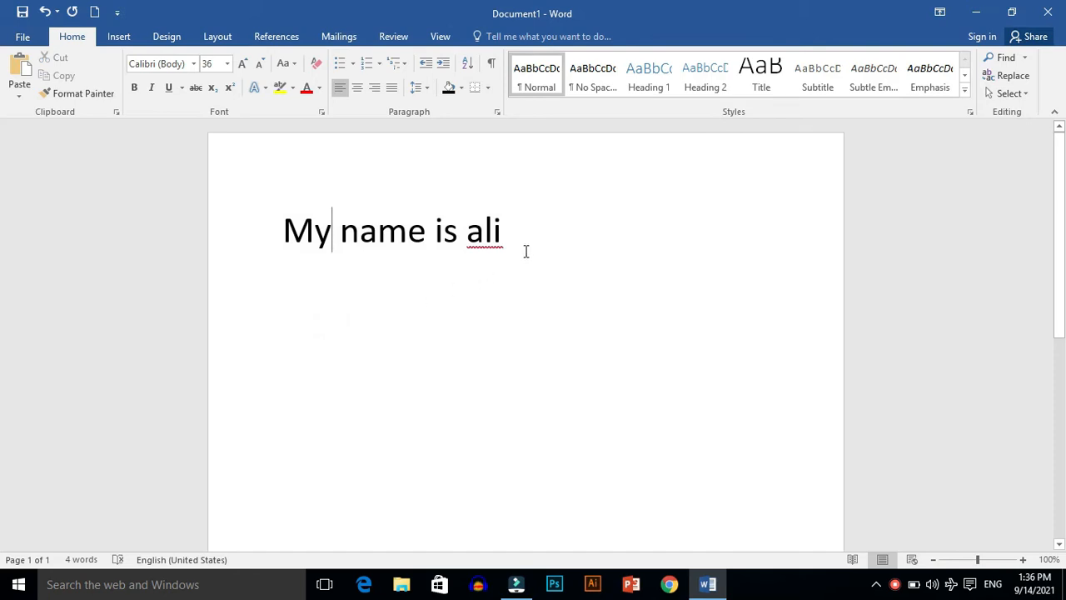
Step: Replace the first name at the end of the sentence with a different lowercase first name
left_click(514, 219)
key("BackSpace")
key("BackSpace")
key("BackSpace")
type("zeeshan")
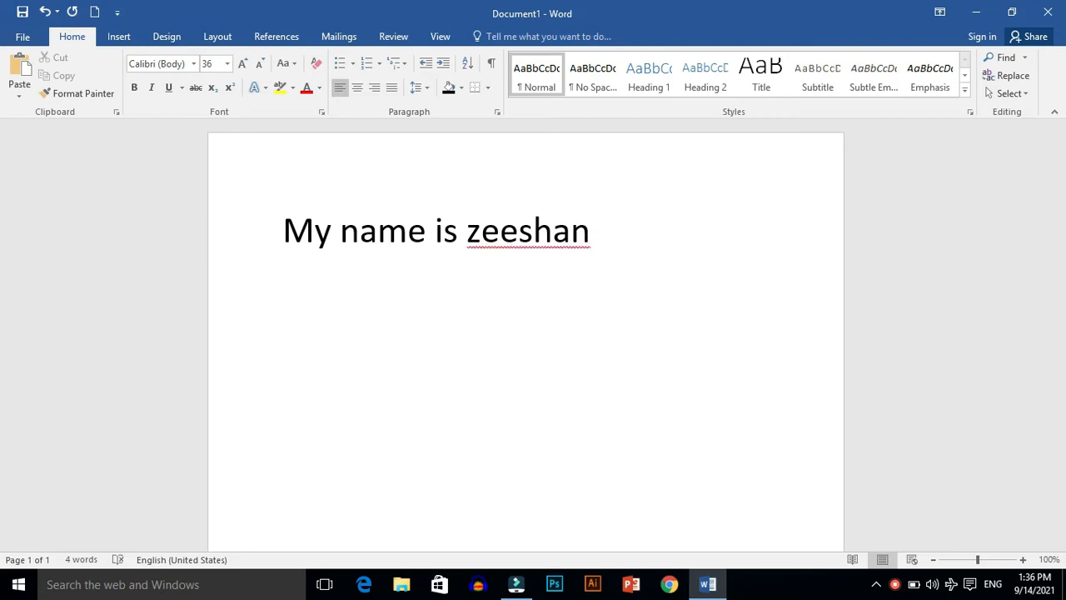
Step: Undo the replacement of the first name and redo it
double_click(514, 225)
type("ali")
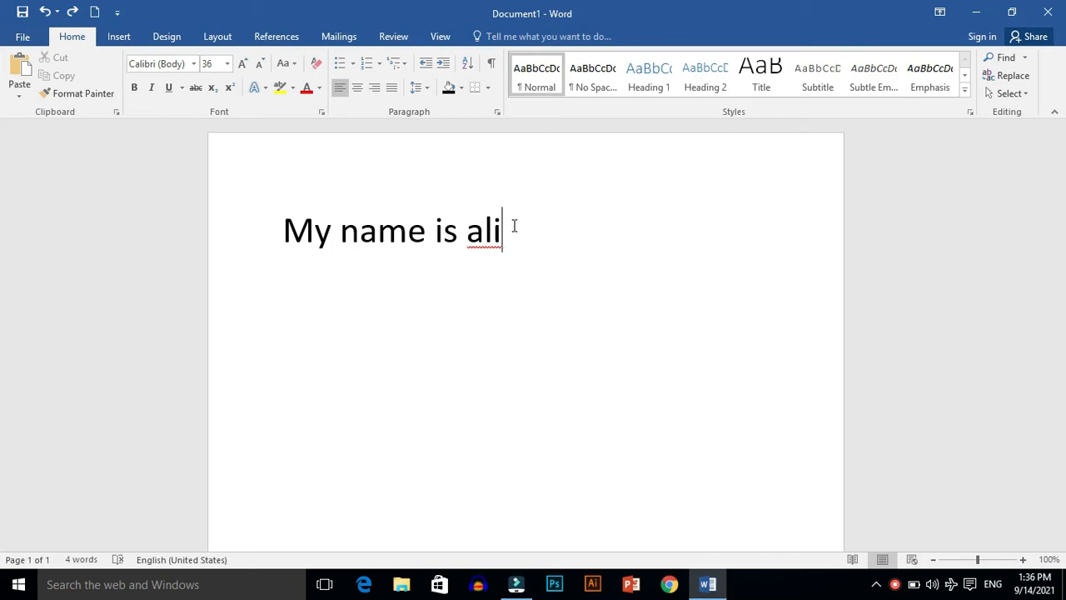
key("ctrl+y")
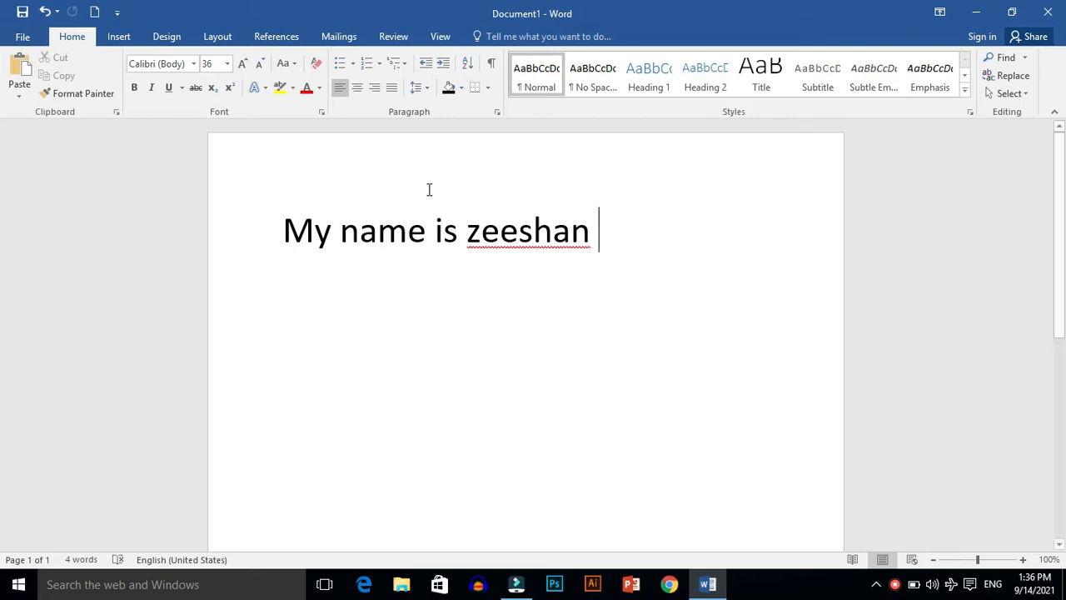
Step: Preview a black shadow text effect on the whole sentence, and replace the sentence with the copied paragraph about Quaid-e-Azam
left_click(260, 244)
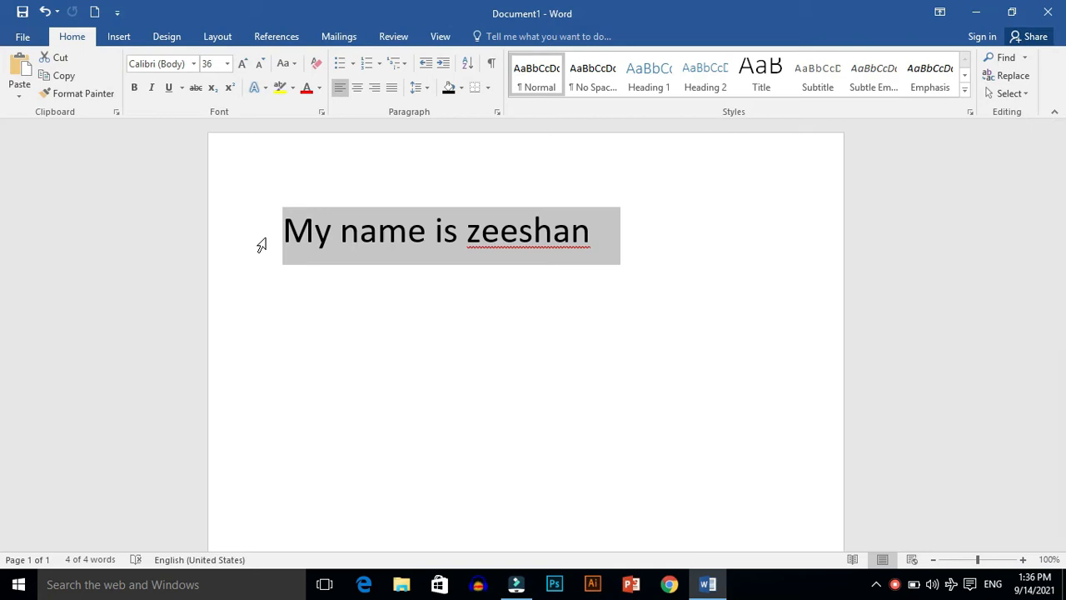
left_click(266, 88)
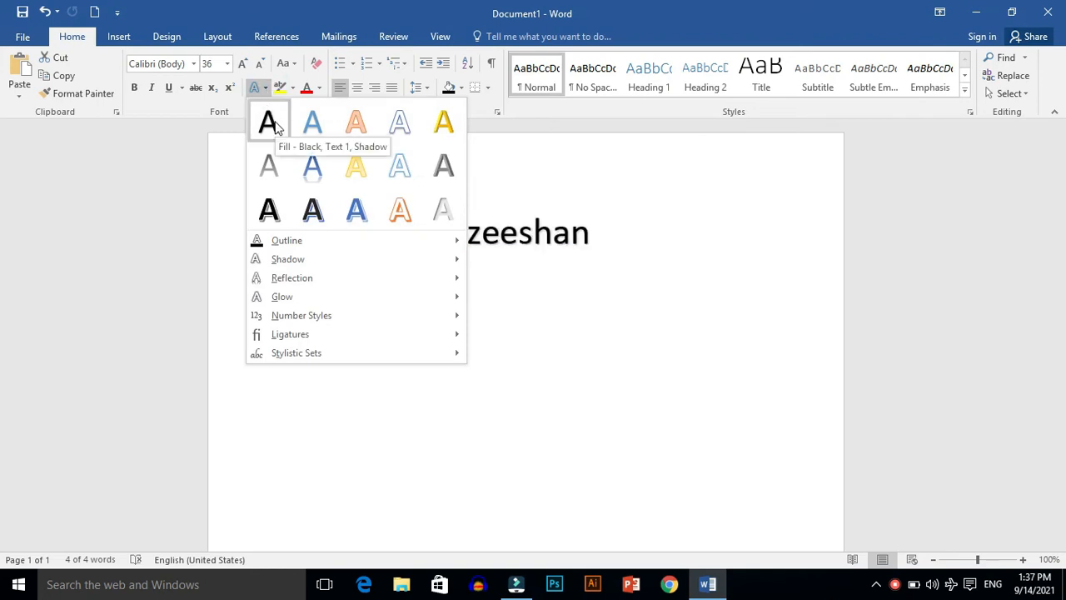
left_click(555, 163)
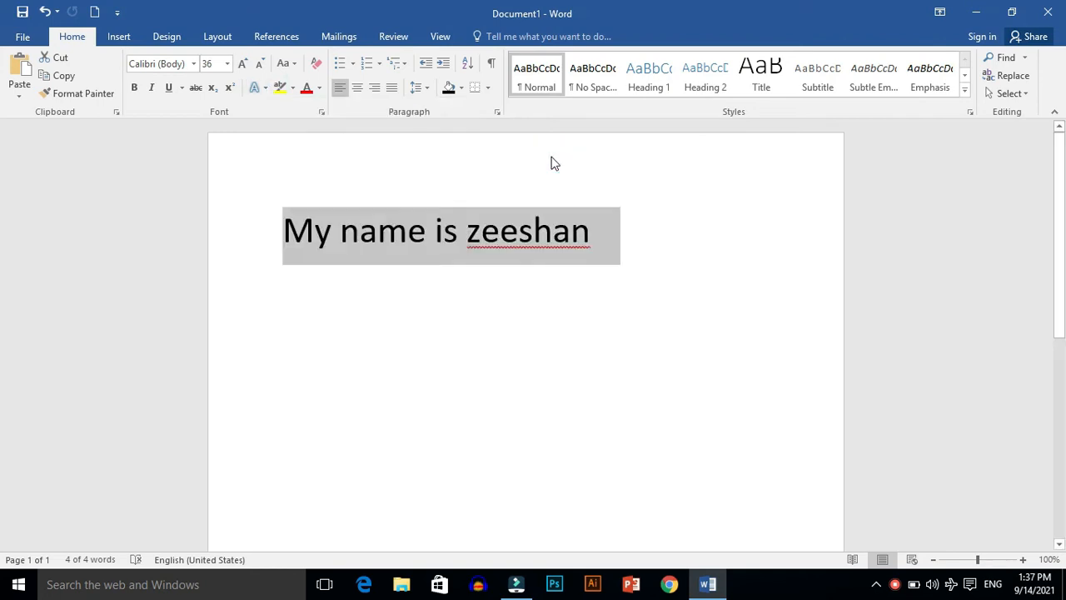
key("BackSpace")
type("QUAID-E-AZAM MUHAMAD ALI JINNAH Quaid-e-Azam is the greatest leader of our history. He won a separate state of Pakistan and printed his name forever in the pages of history. He was a sincere and devoted leader of the Muslims. He was an intelligent and lively thinker. He awakened the Muslims from their slumber. He told them that they were a separate nation from Hindus. They needed a separate state to live according to their religion and culture. He impressed upon the mind of the Muslims of India the necessity of a separate country. His real name was Muhammad Ali Jinnah. He was a businessman of Karachi. He was born on 25th Dec 1876 in Karachi. He was an intelligent, responsible and serious child. He received his early education in Karachi and Bombay. In his student life, he observed the rules of discipline, all this pointed to his future greatness. After completing his education at school, he proceeded to England for higher education He was admitted to the degree to bar at law. He returned to India in 1896. At that time his father's business was not running well. He left Karachi and came to Bombay to try his luck.")
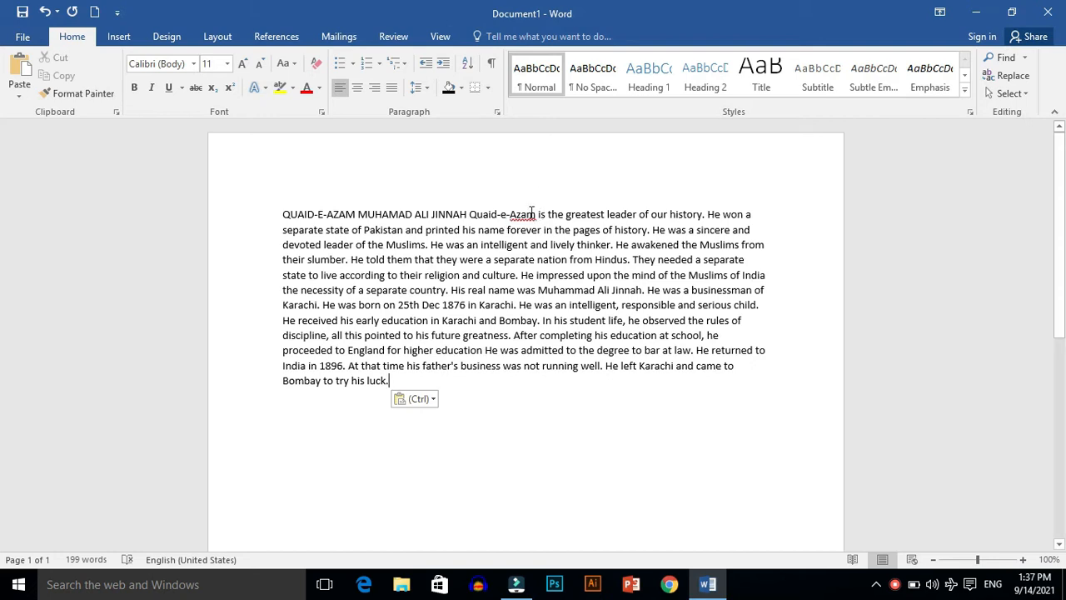
Step: Set the font size of the entire pasted paragraph to 14
key("ctrl+a")
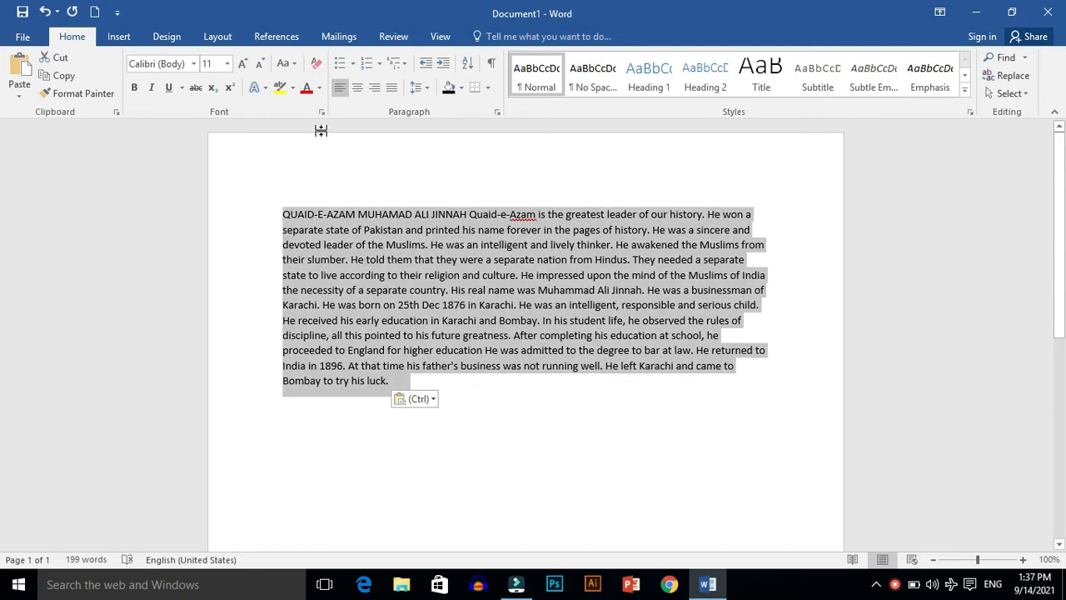
left_click(261, 88)
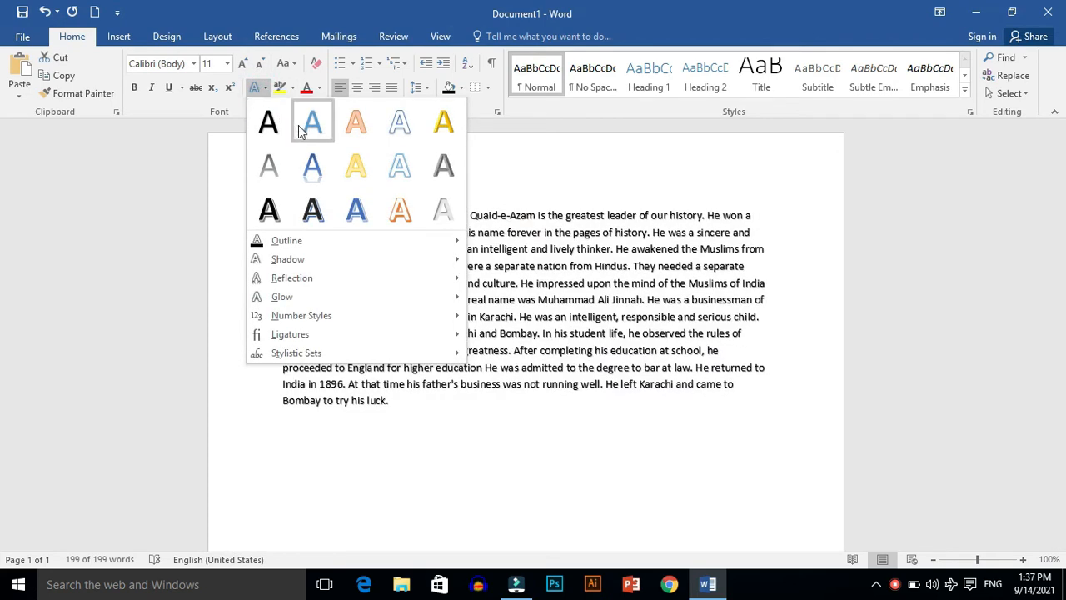
left_click(226, 64)
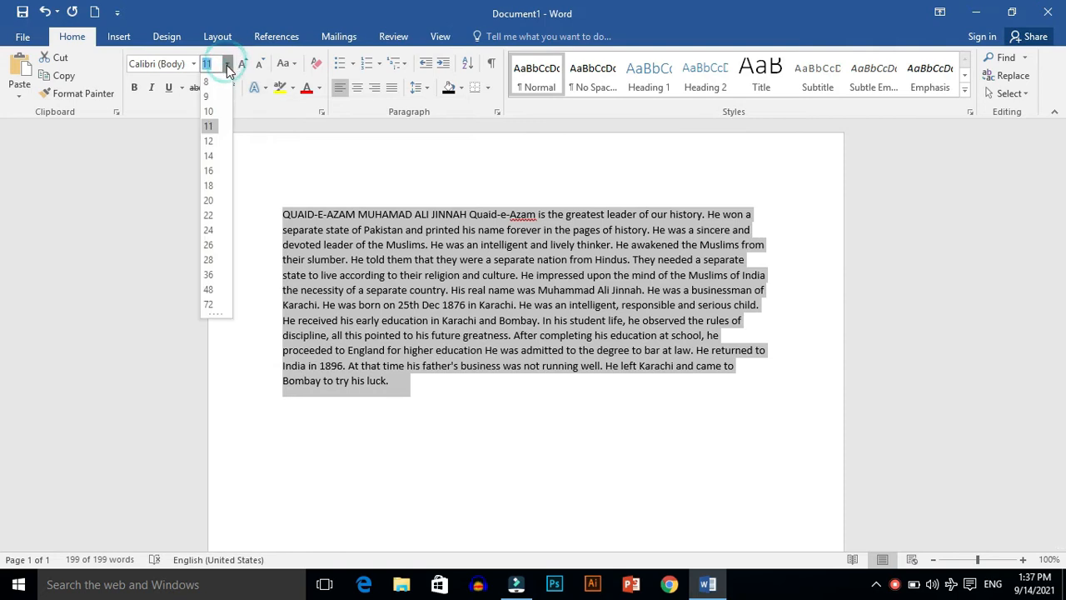
left_click(208, 157)
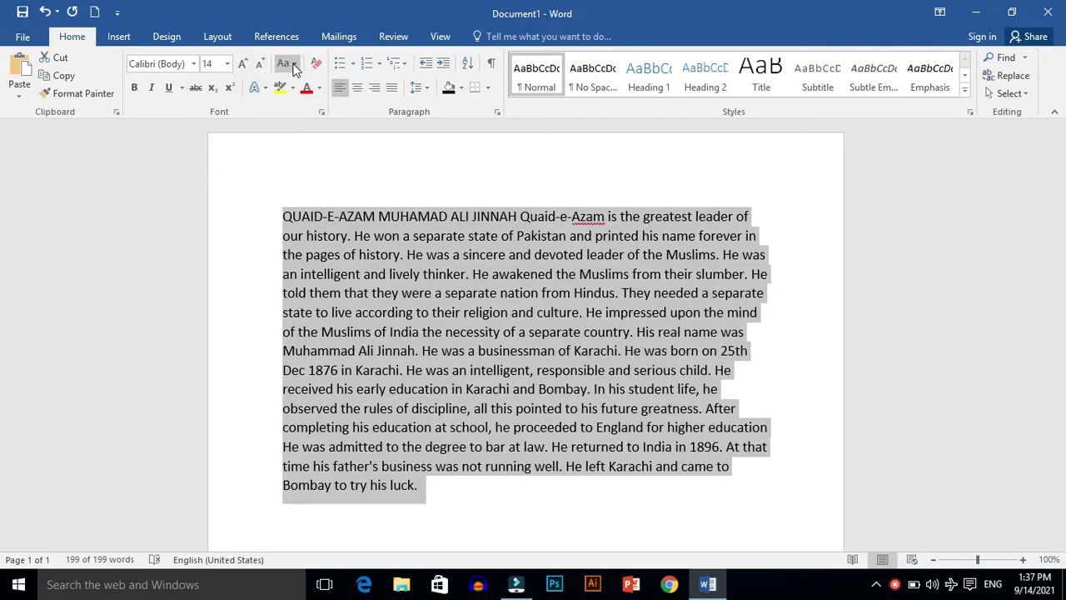
Step: Preview preset text effects on the paragraph and apply a dark blue theme-colour outline to its text
left_click(264, 85)
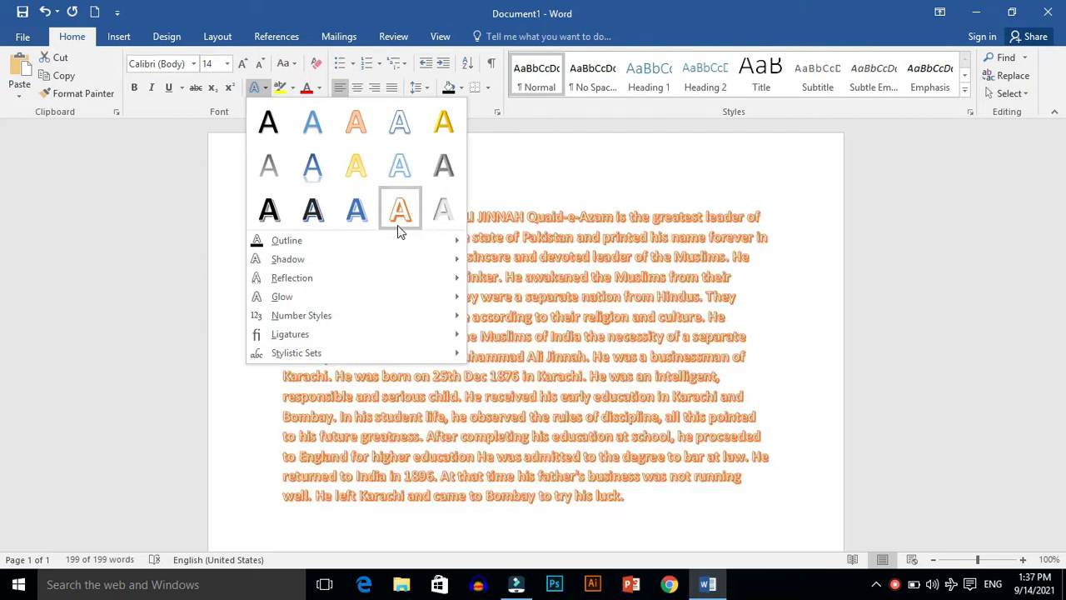
mouse_move(275, 241)
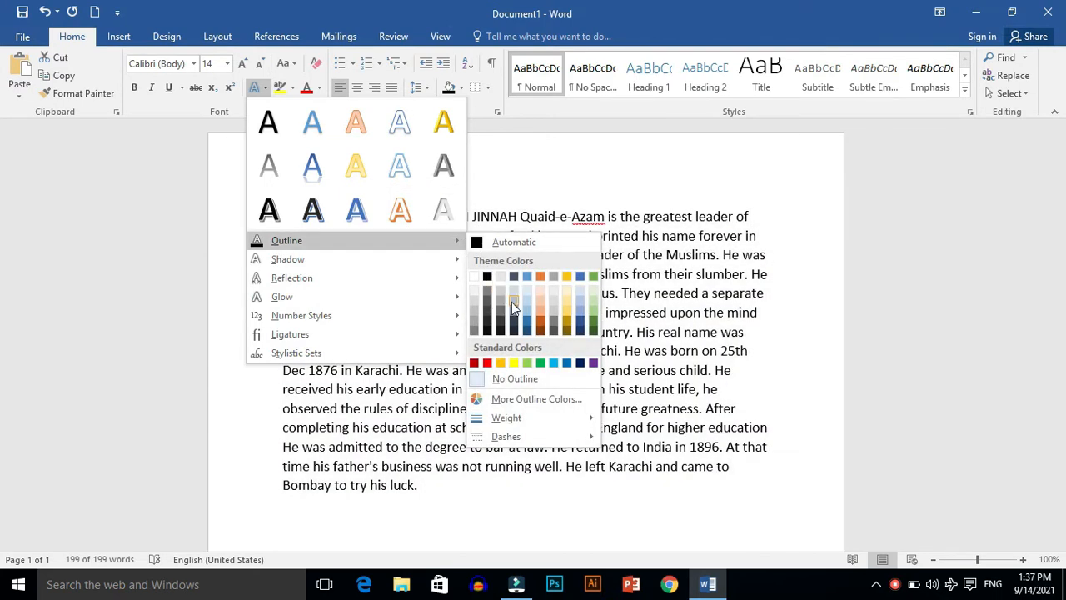
left_click(527, 324)
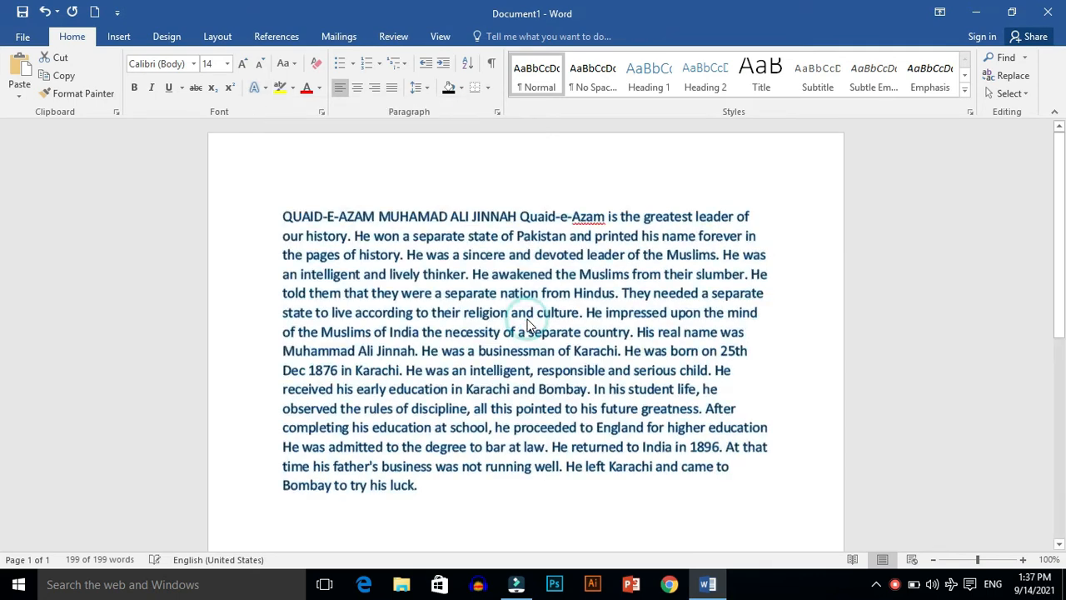
left_click(804, 347)
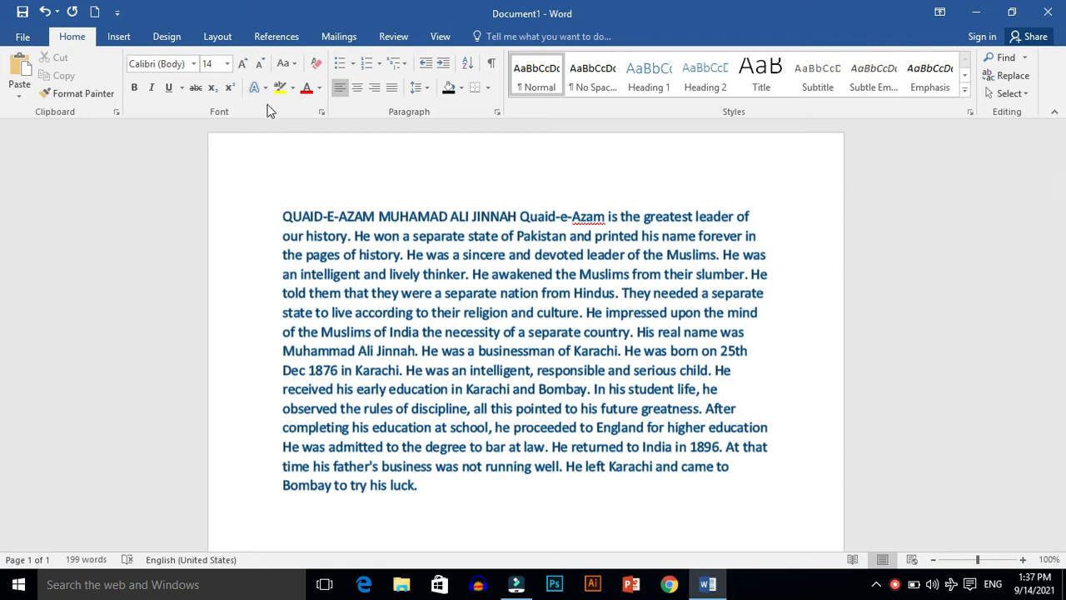
Step: Apply the Perspective Diagonal Lower Right shadow to the entire paragraph and deselect it
key("ctrl+a")
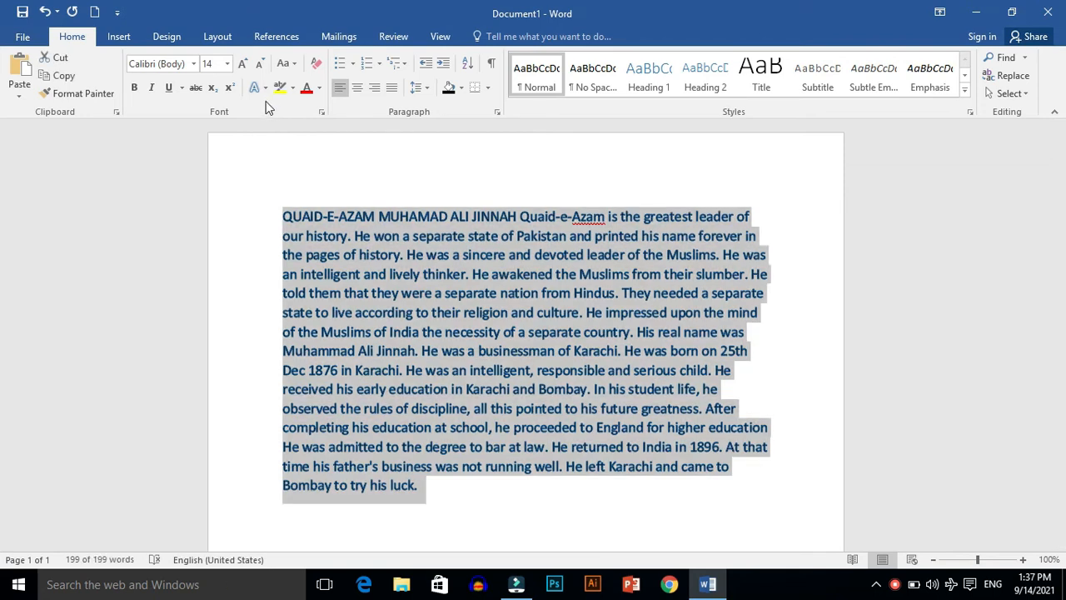
left_click(265, 89)
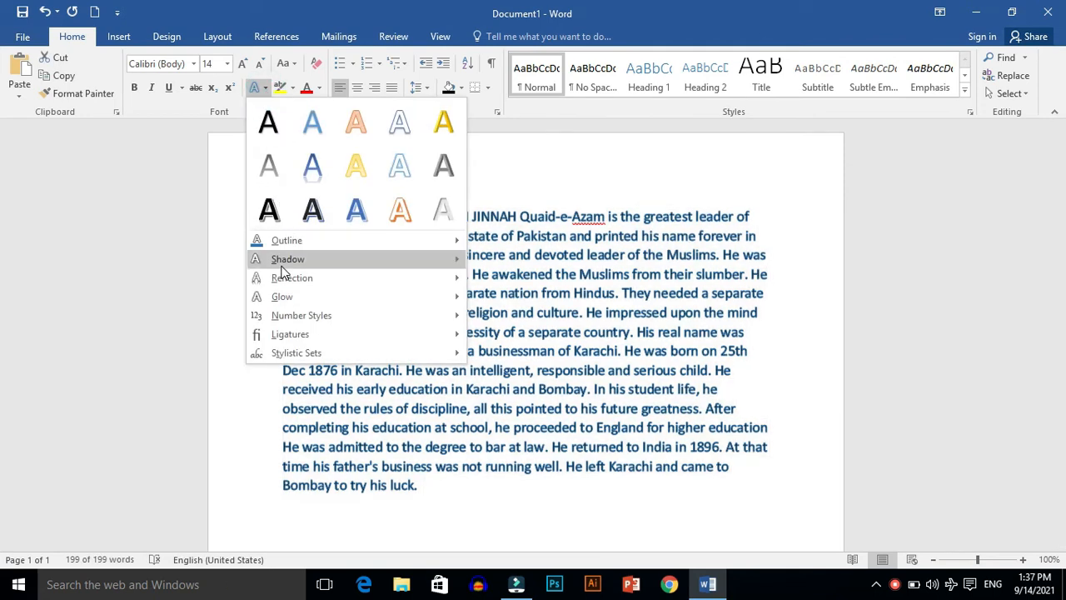
mouse_move(287, 262)
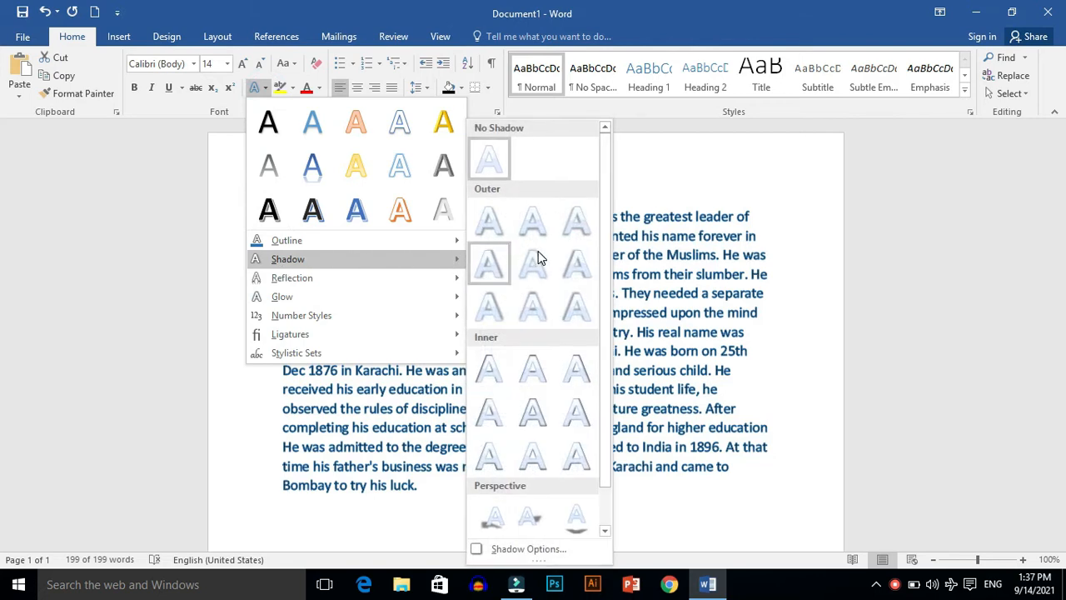
scroll(607, 246, "down", 1)
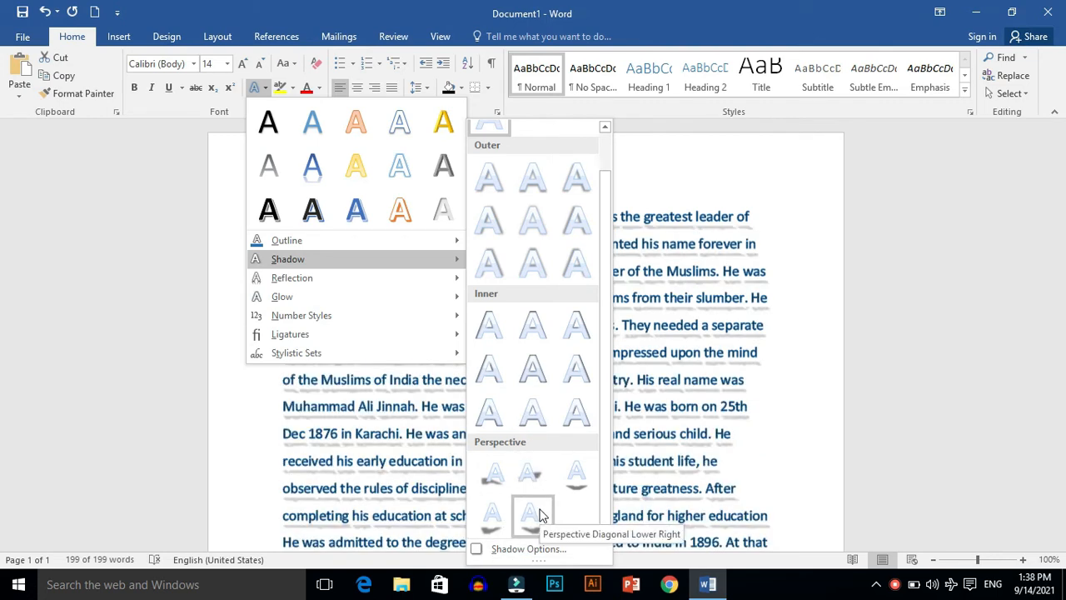
left_click(540, 514)
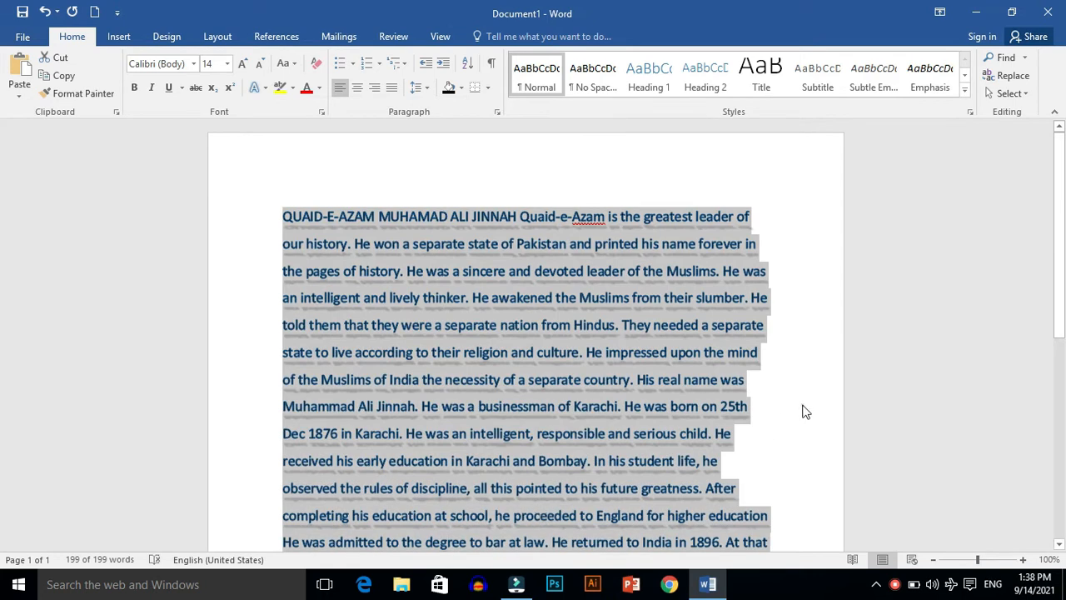
left_click(804, 410)
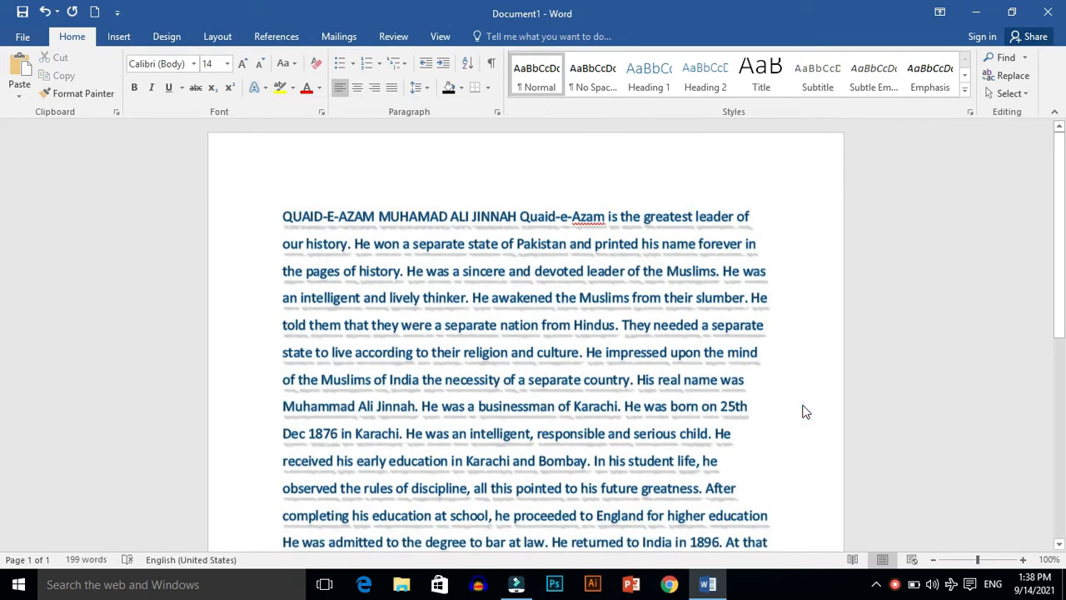
Step: Apply the last of the nine reflection variations to the entire paragraph and deselect it
key("ctrl+a")
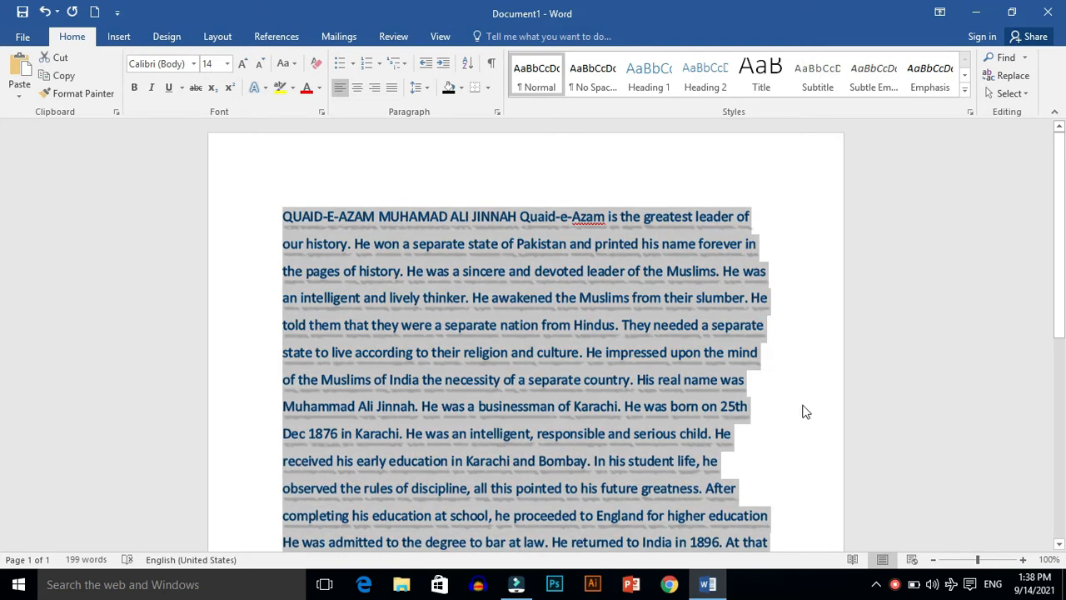
left_click(265, 89)
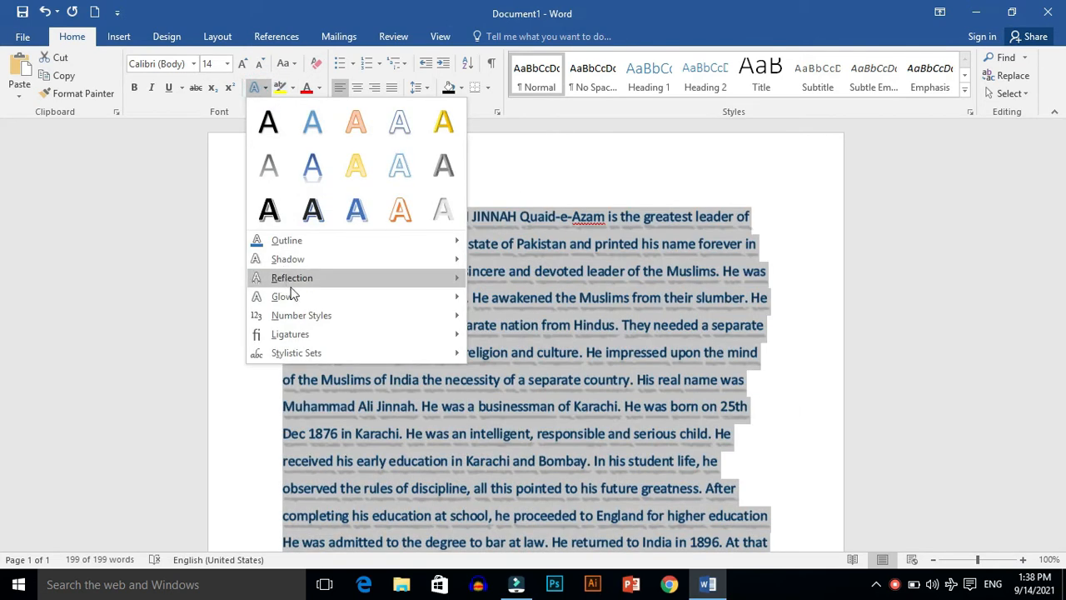
mouse_move(291, 287)
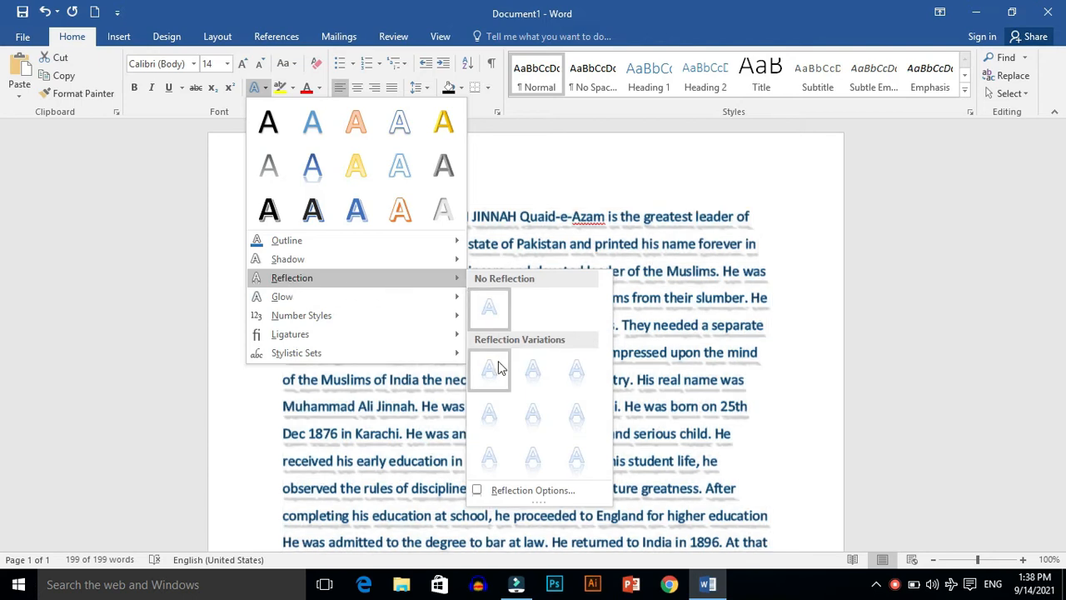
left_click(575, 460)
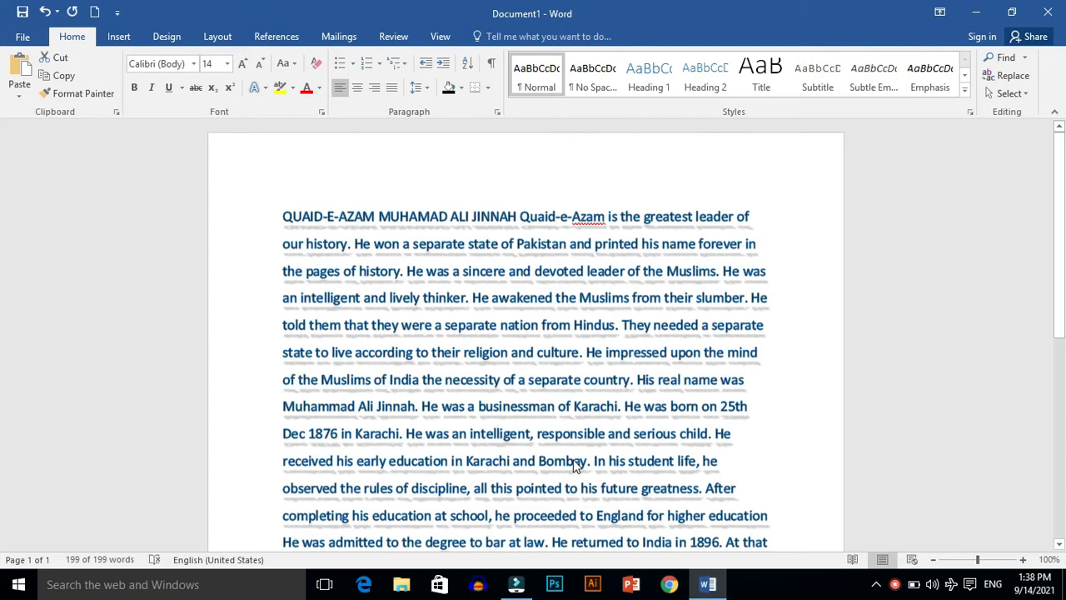
left_click(791, 472)
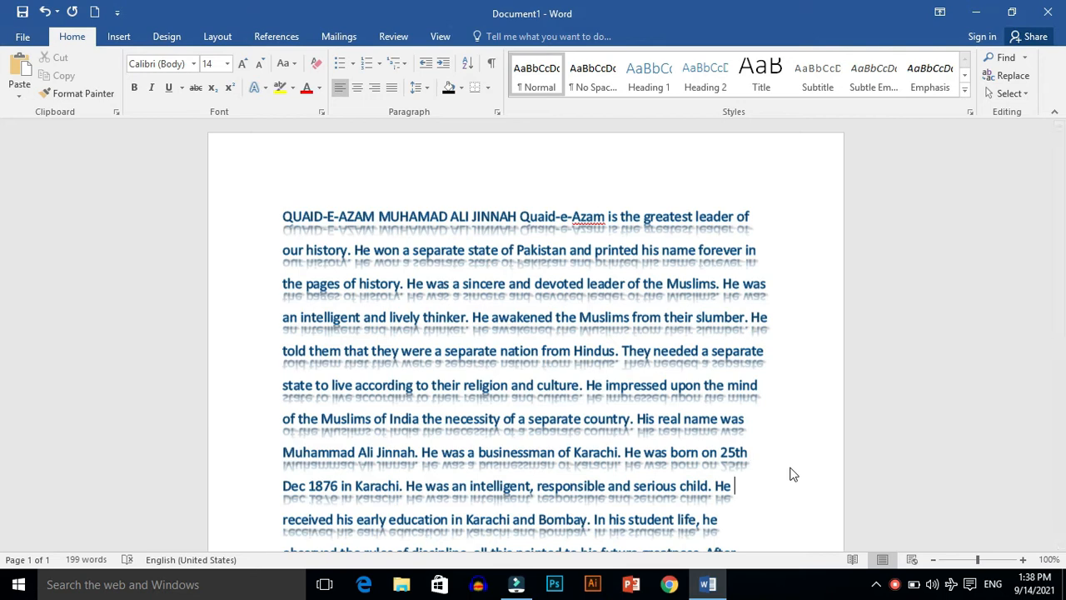
Step: Apply the strongest orange glow variation to the entire paragraph and deselect it
key("ctrl+End")
key("Up")
key("Up")
key("Up")
key("Up")
key("Up")
key("Up")
key("Up")
key("Up")
key("Up")
key("Up")
key("Up")
key("Up")
key("Up")
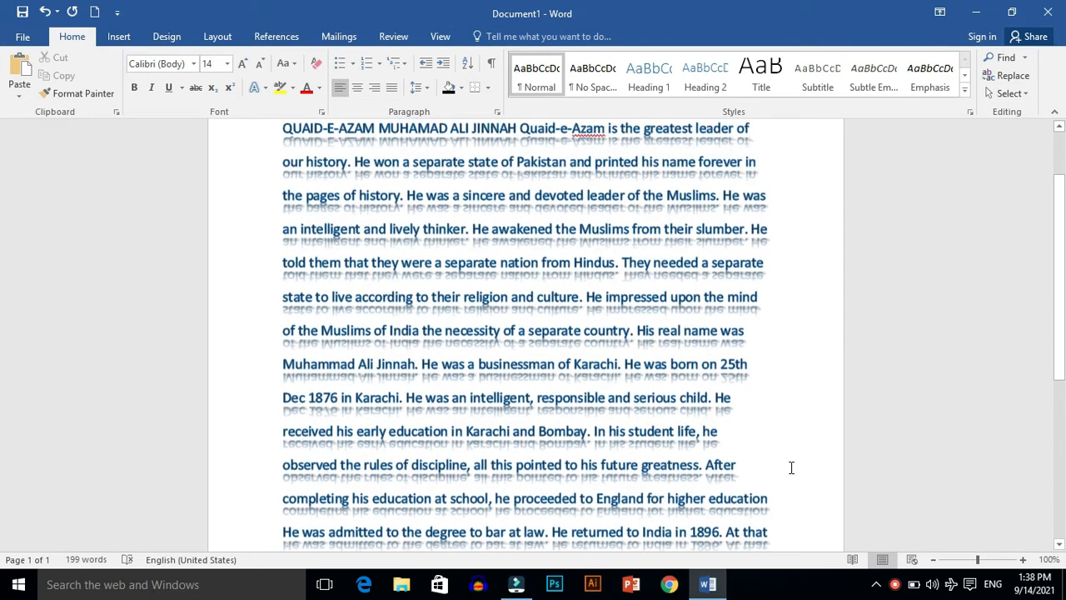
key("ctrl+a")
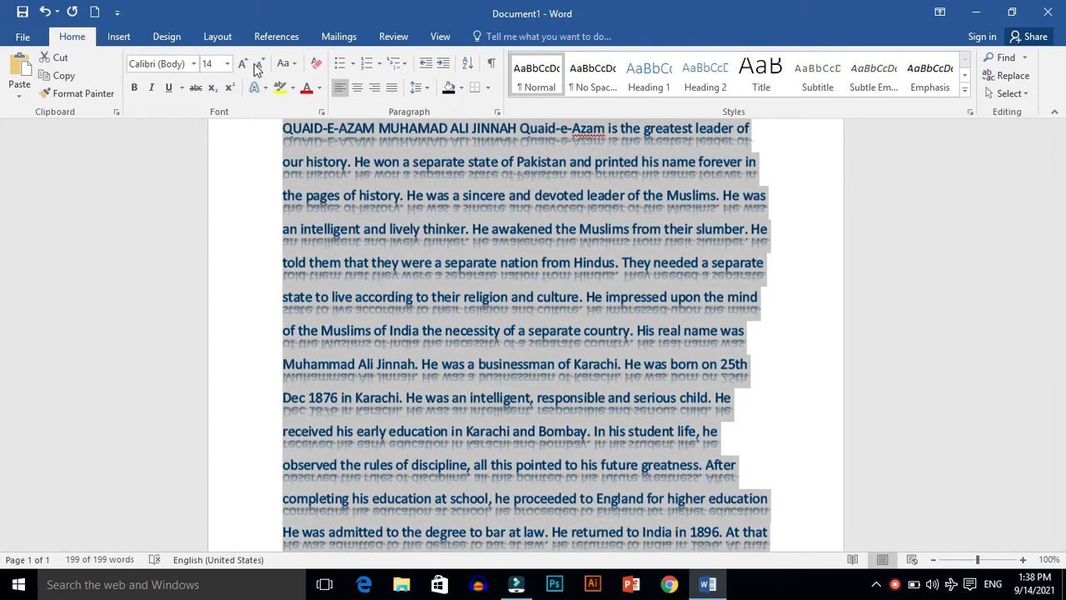
left_click(264, 87)
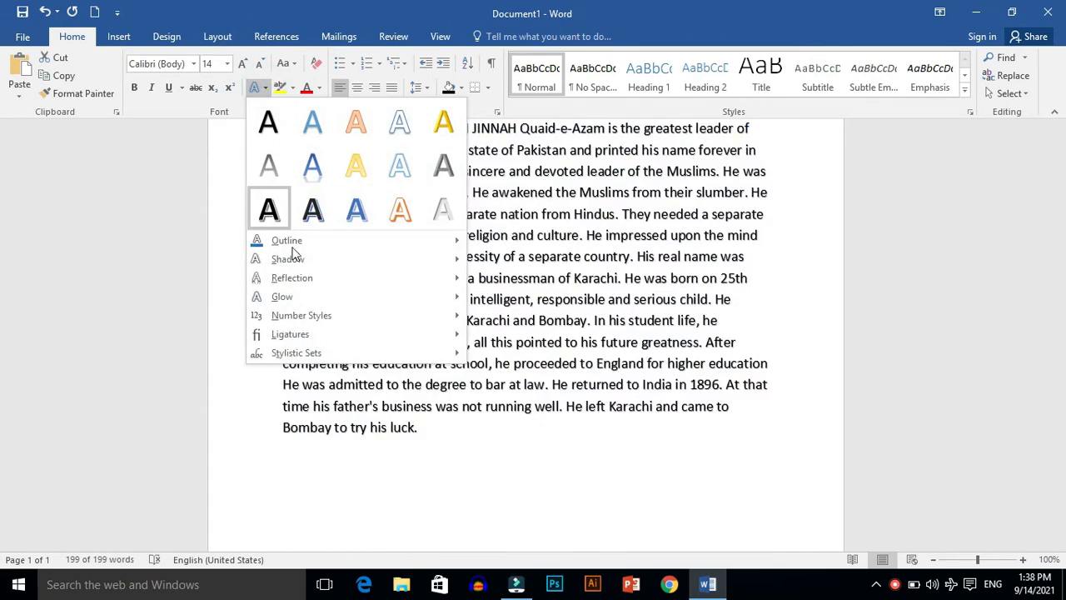
mouse_move(324, 294)
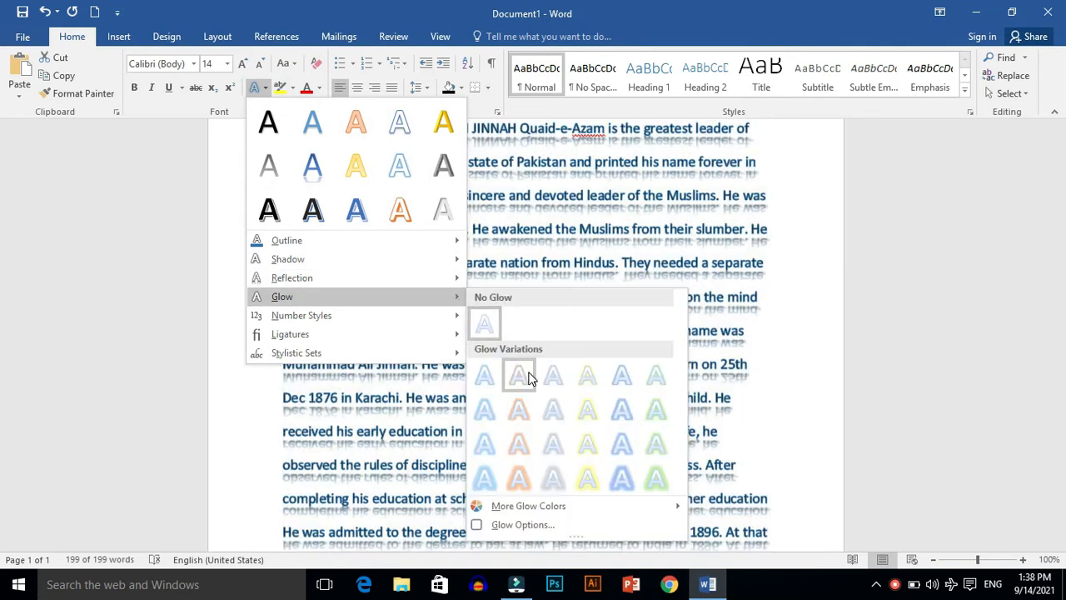
left_click(520, 483)
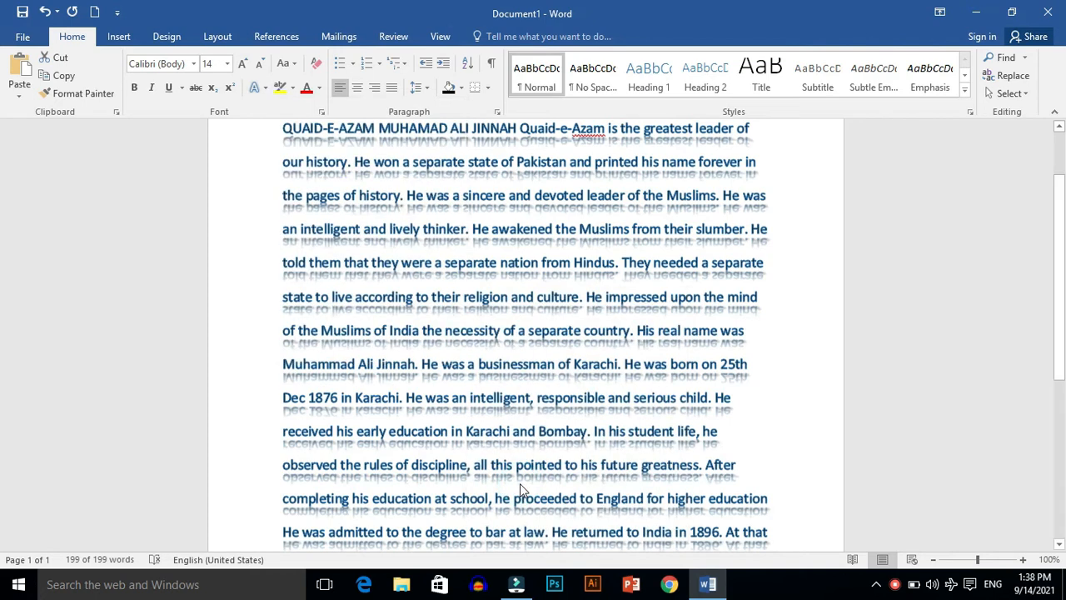
left_click(797, 408)
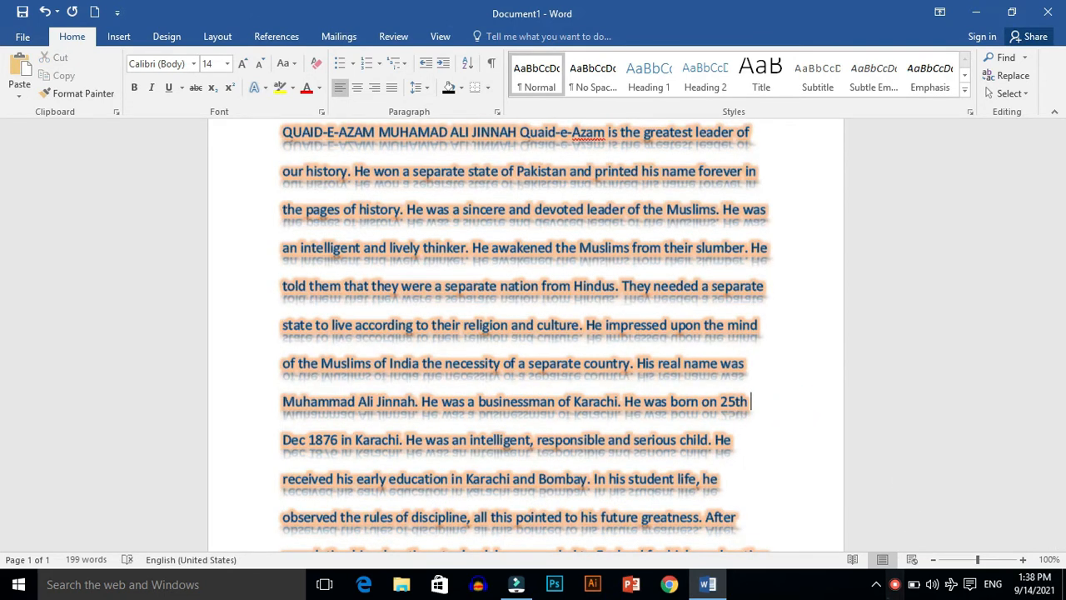
left_click(895, 586)
left_click(907, 564)
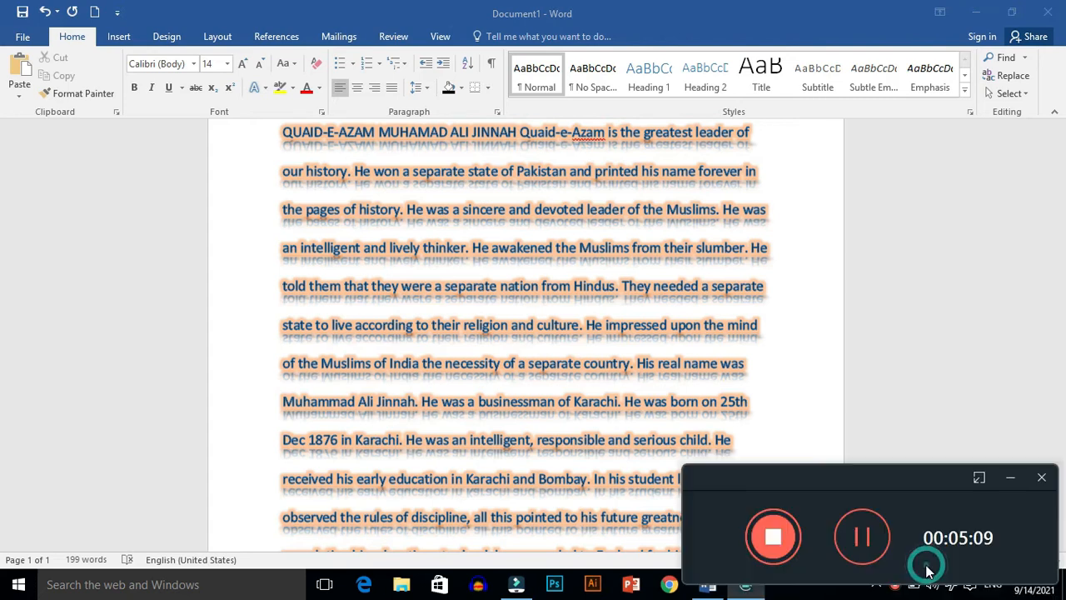
left_click(863, 538)
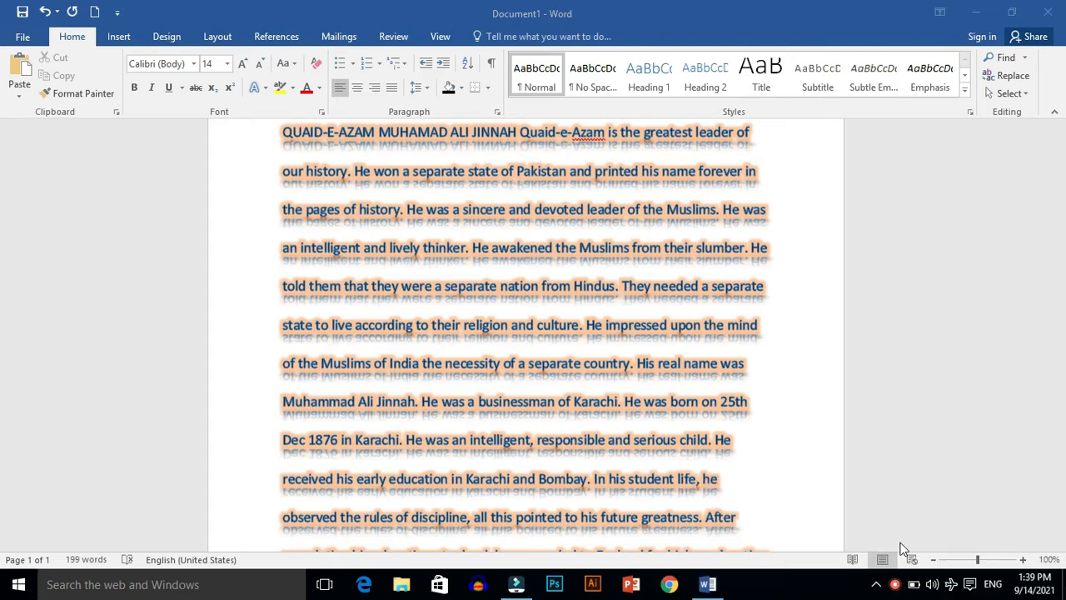
left_click(895, 586)
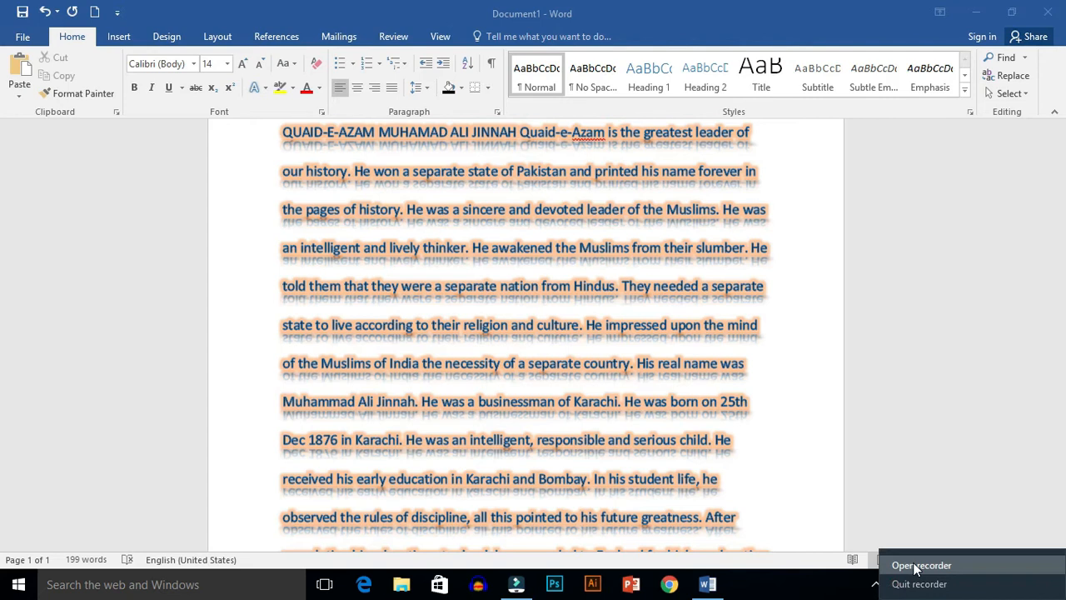
left_click(914, 565)
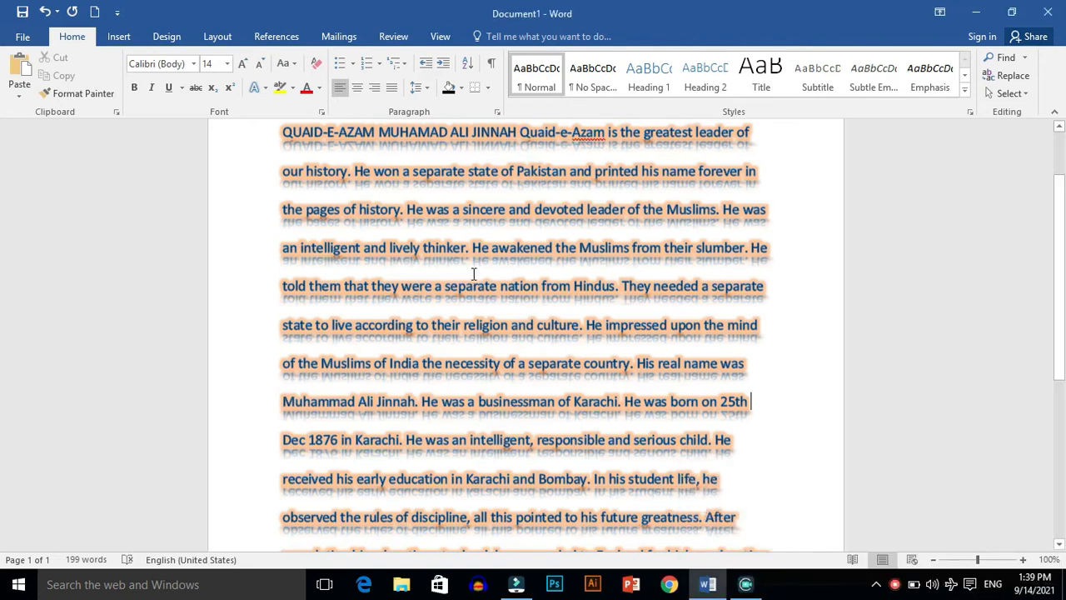
Step: Select the entire paragraph and review the Number Styles, Ligatures and Stylistic Sets options among the text effects without applying any
key("ctrl+a")
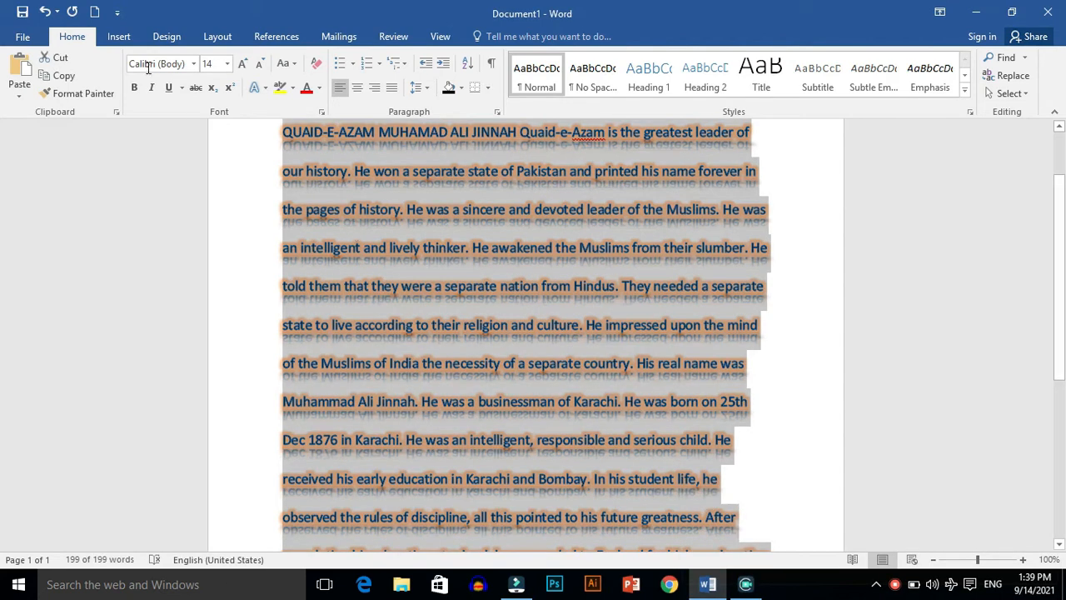
left_click(261, 88)
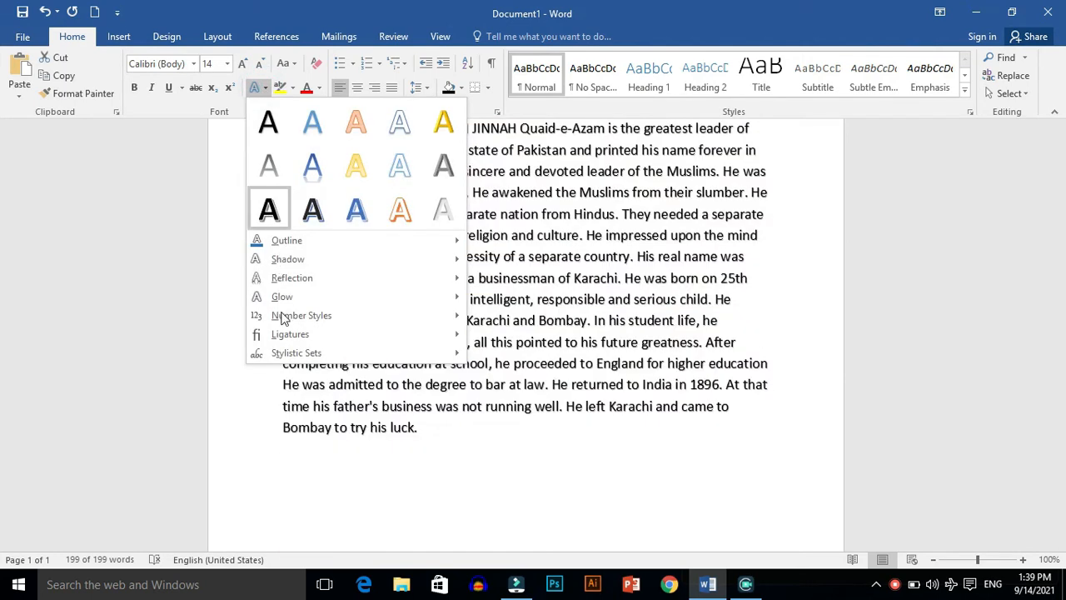
mouse_move(394, 316)
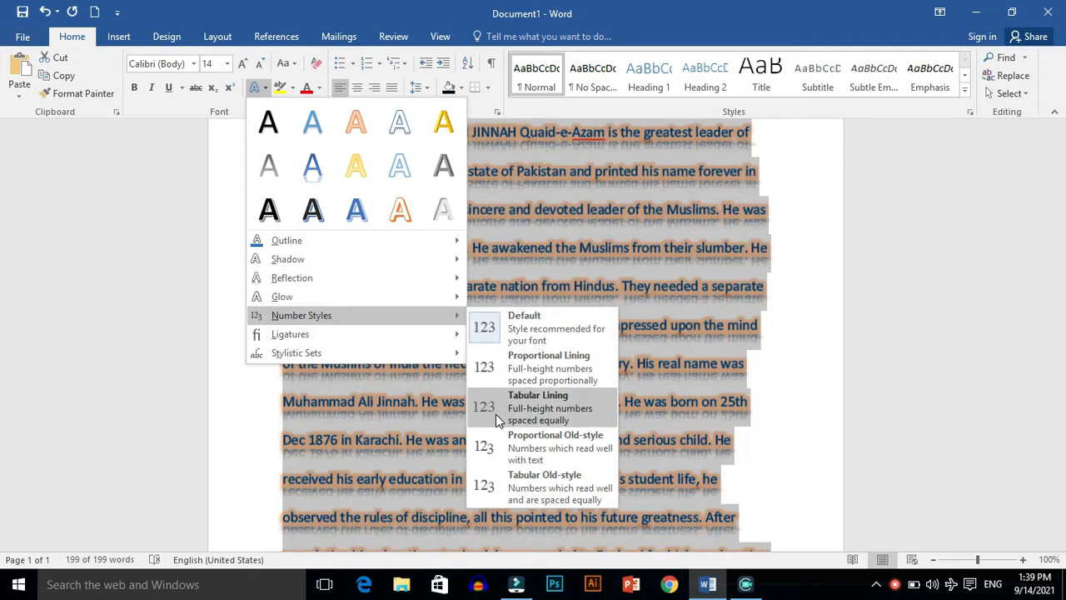
mouse_move(305, 337)
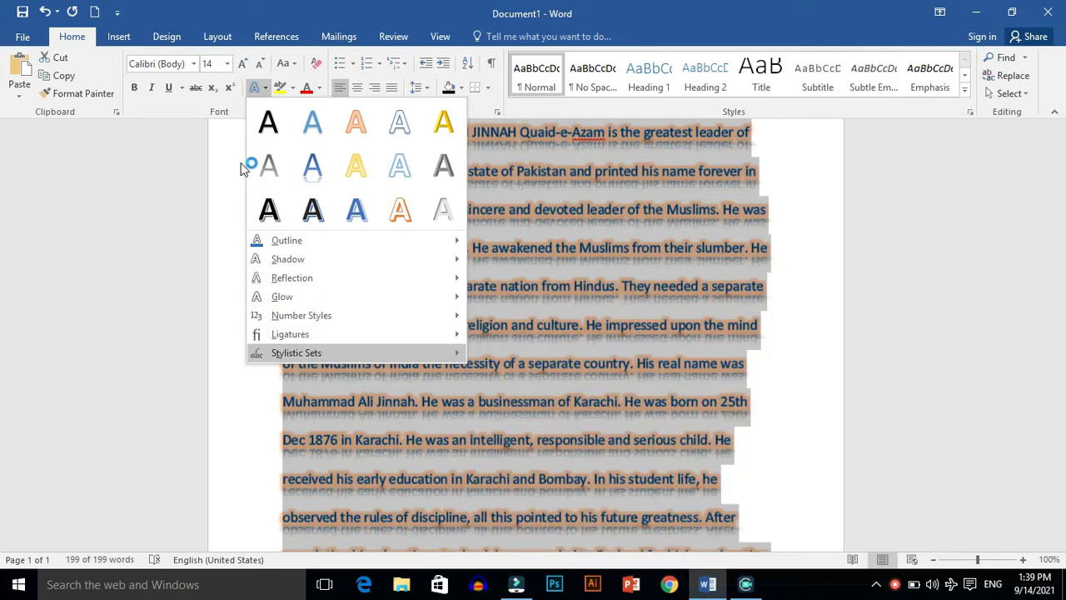
left_click(226, 171)
left_click(229, 167)
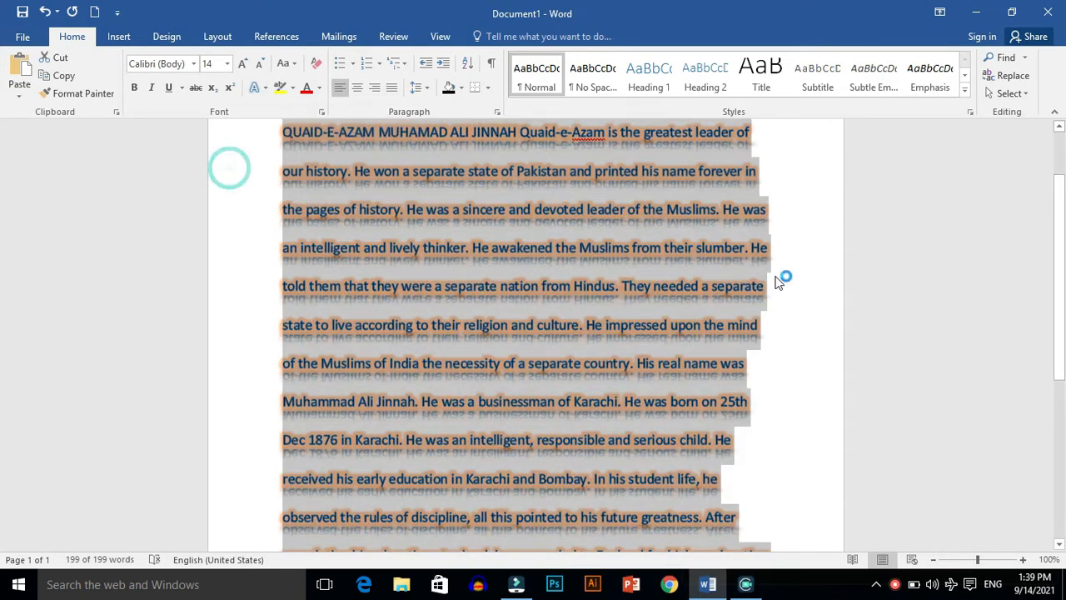
left_click(800, 322)
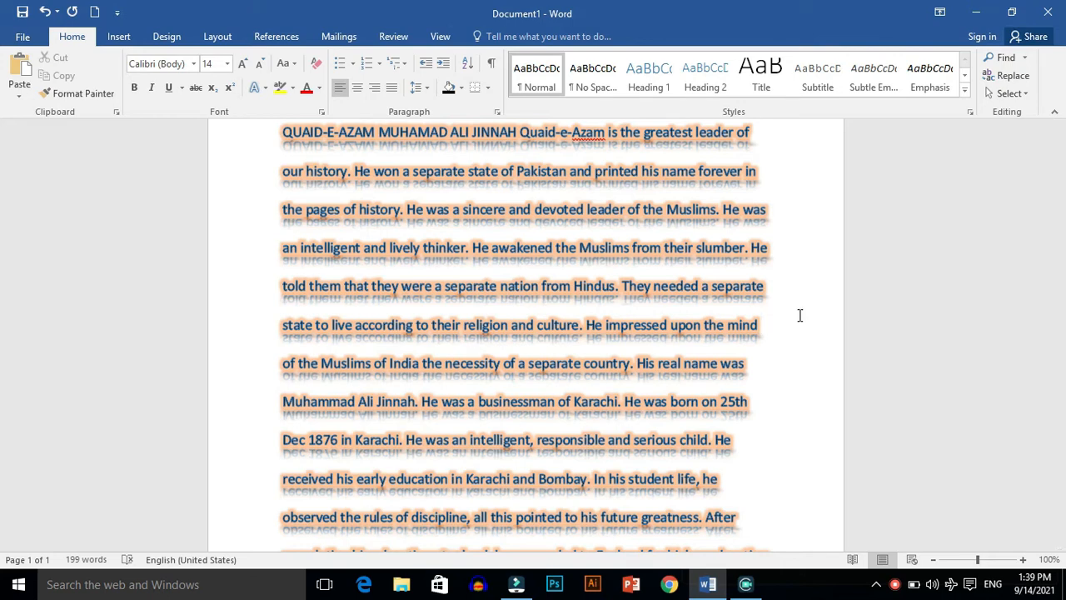
Step: Undo the glow and the reflection on the entire paragraph
key("ctrl+a")
left_click(800, 322)
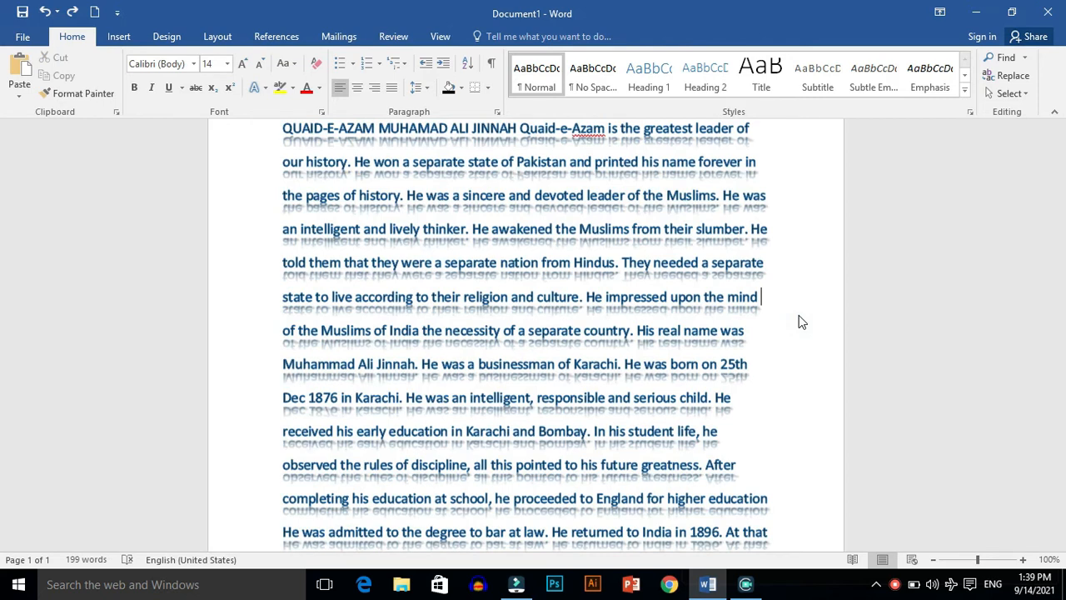
key("ctrl+a")
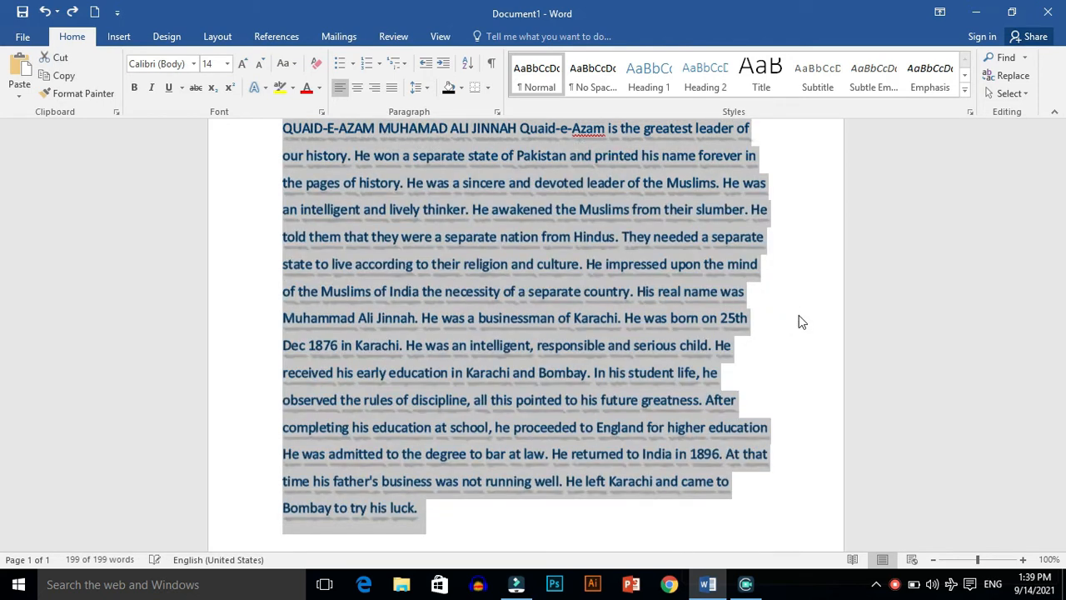
left_click(800, 322)
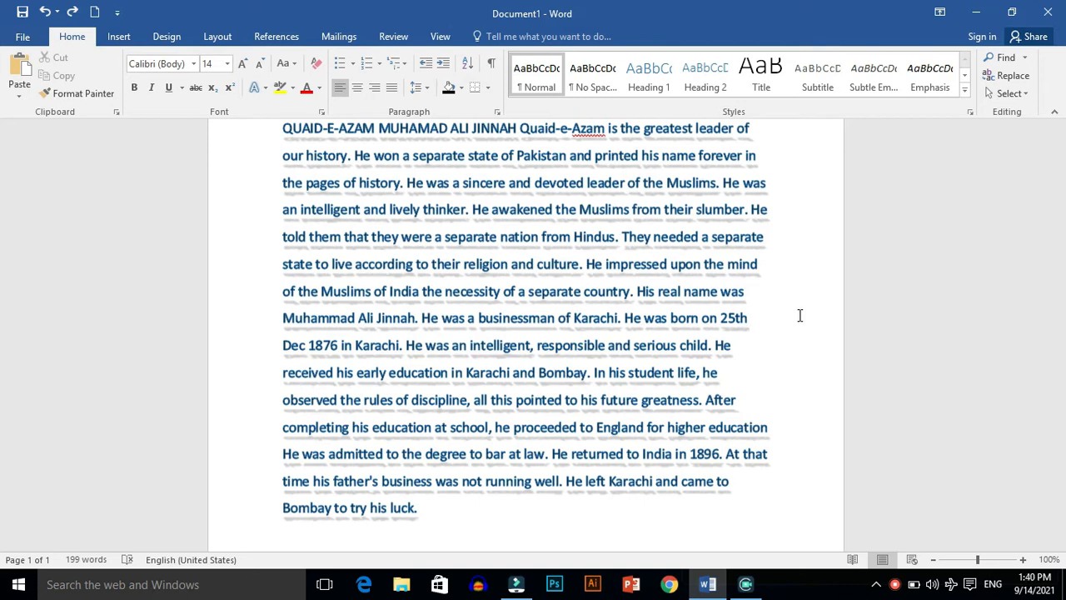
Step: Redo the reflection and the glow on the entire paragraph and deselect it
key("ctrl+a")
left_click(798, 319)
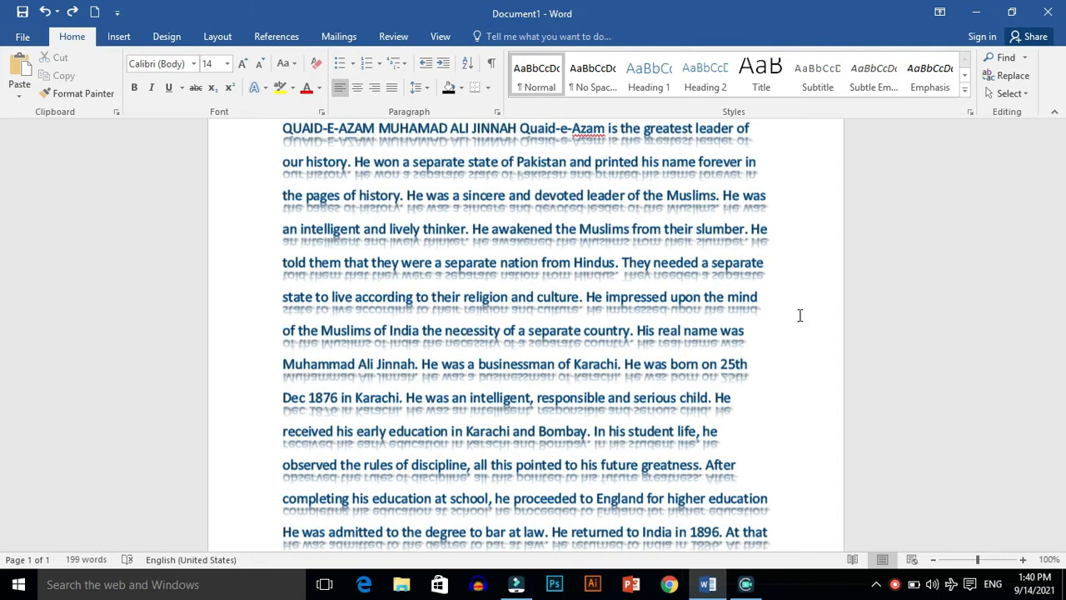
key("ctrl+a")
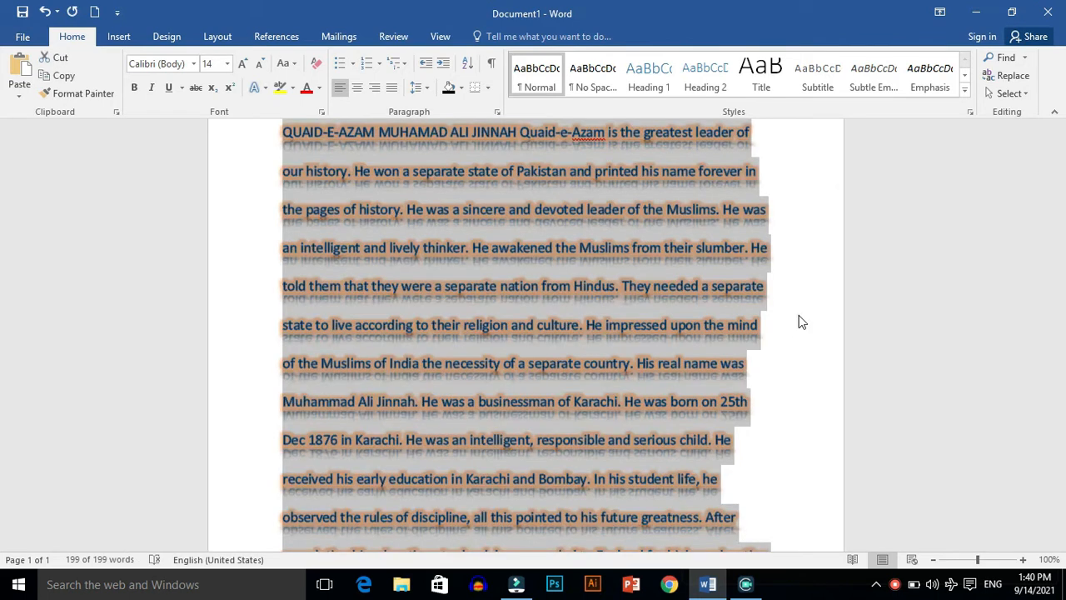
left_click(799, 323)
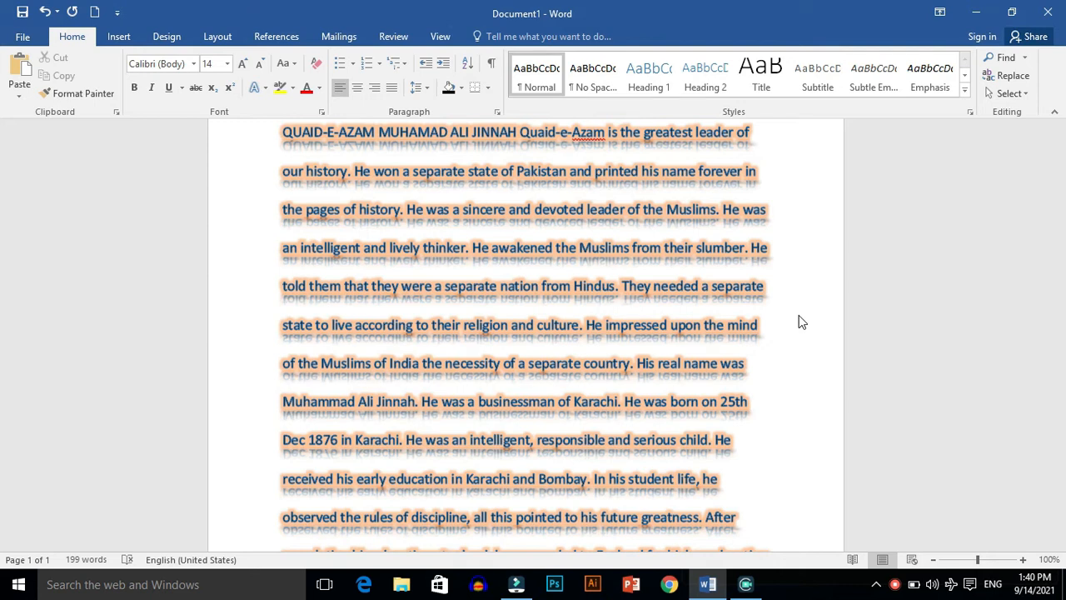
Step: Delete all the formatted text and paste the plain copy of the paragraph at the start of the page
key("ctrl+a")
key("ctrl+c")
key("Delete")
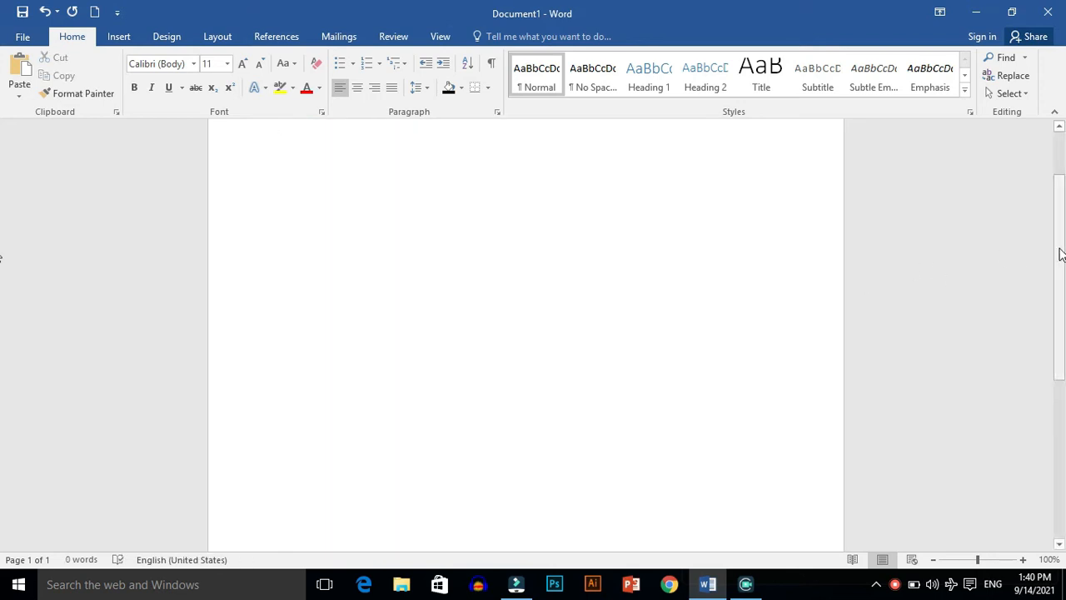
left_click_drag(1061, 250, 1060, 185)
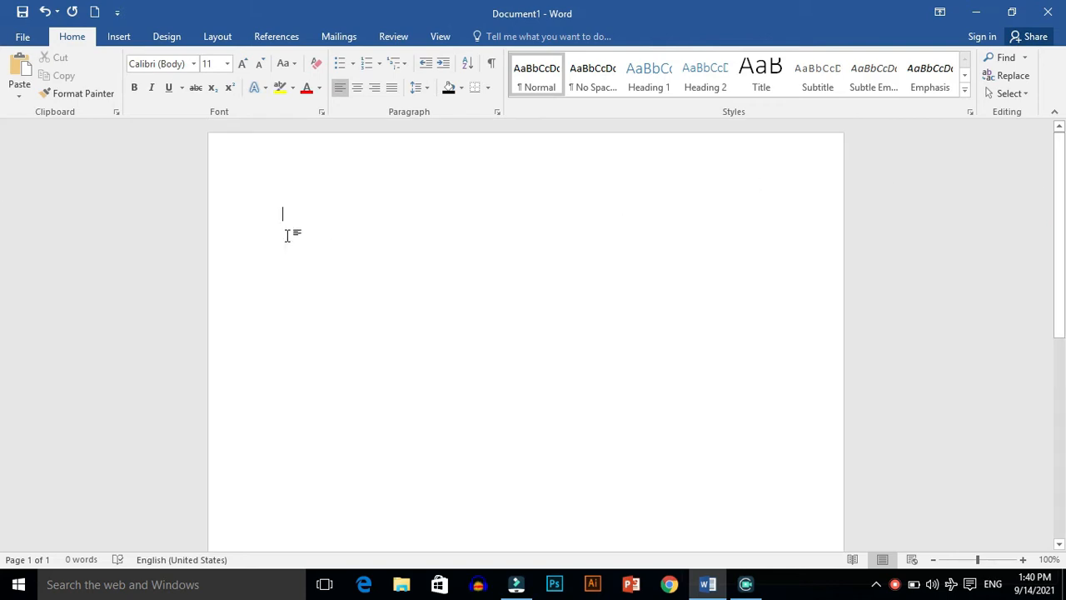
key("ctrl+v")
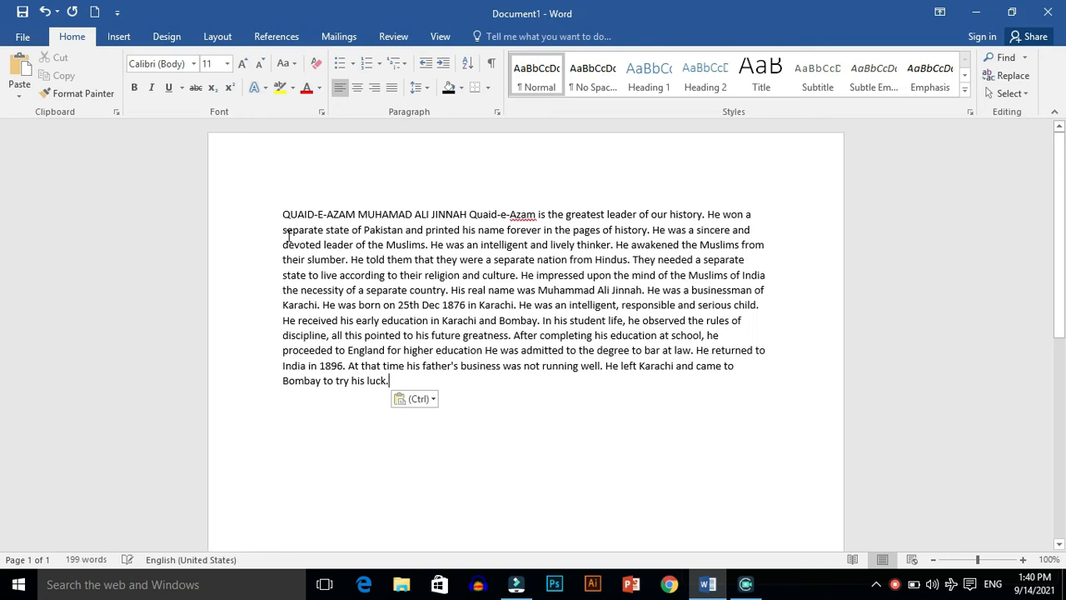
Step: Set the font size of the entire pasted paragraph to 14 and deselect it
key("ctrl+a")
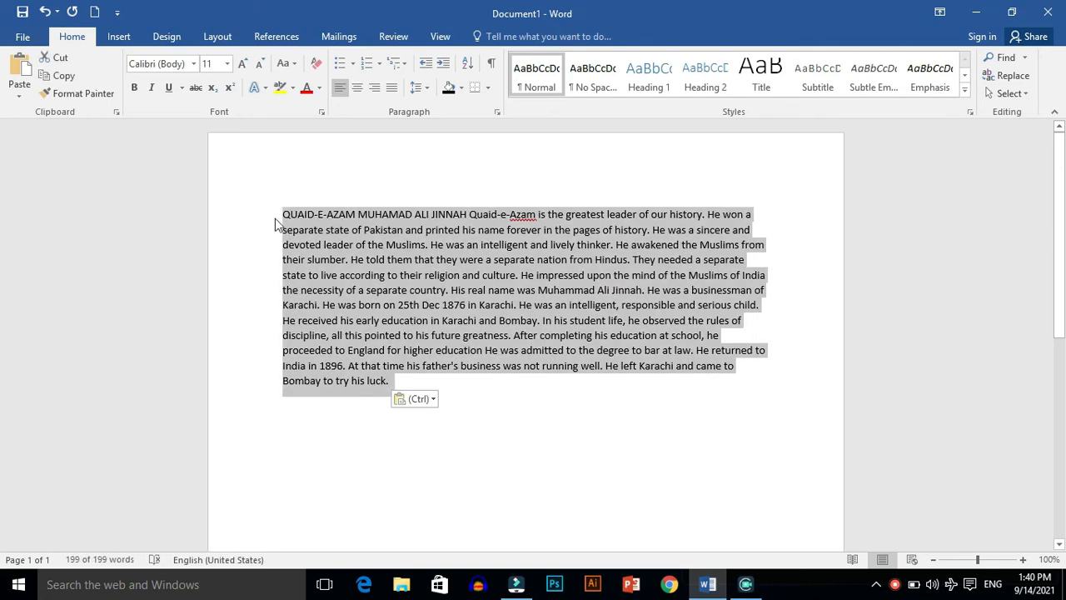
left_click(228, 64)
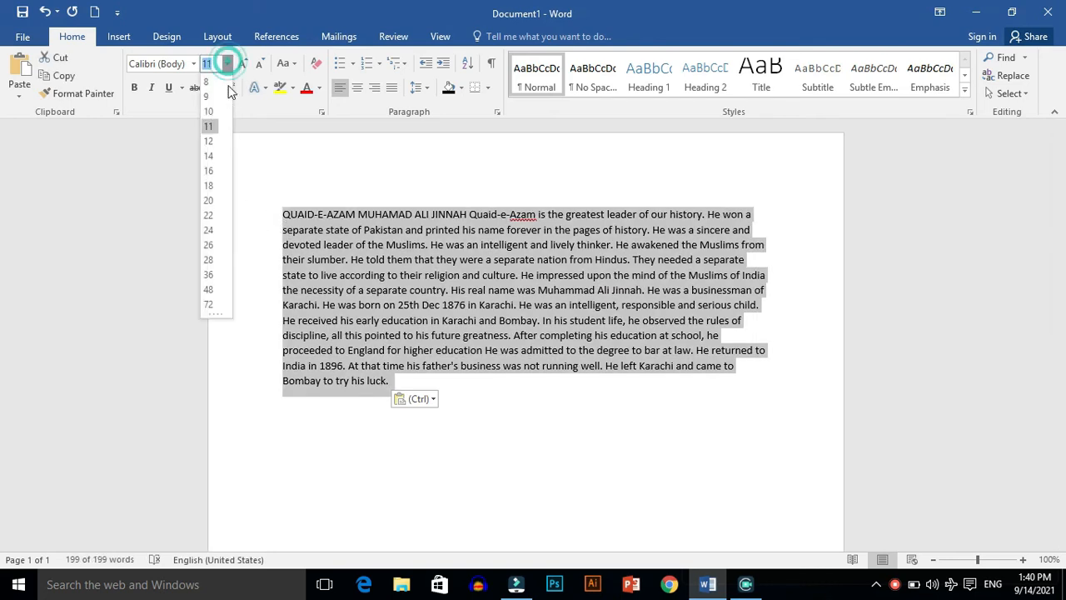
left_click(209, 157)
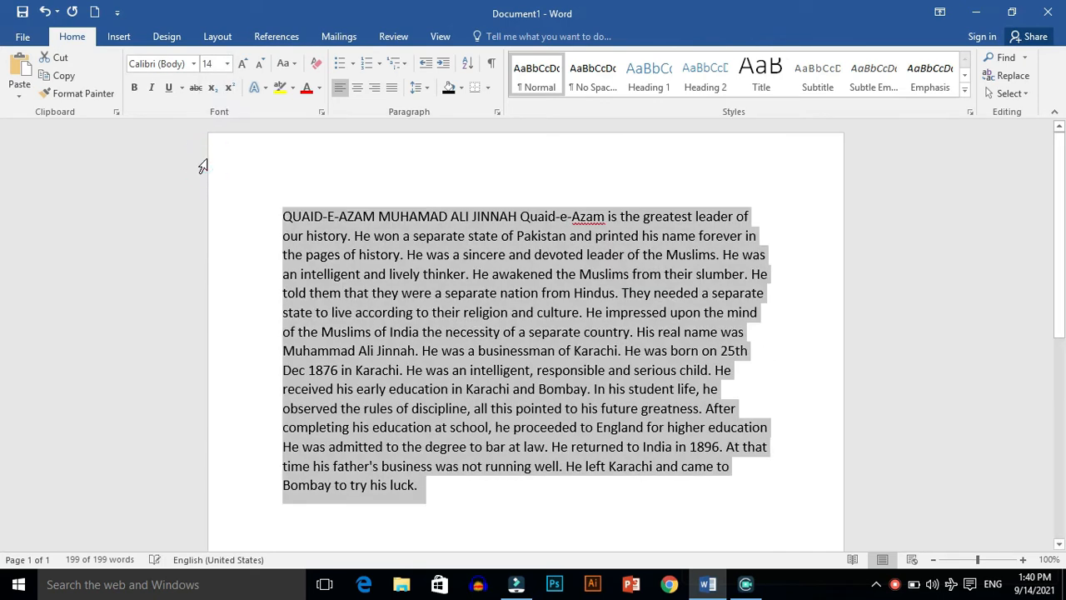
left_click(240, 138)
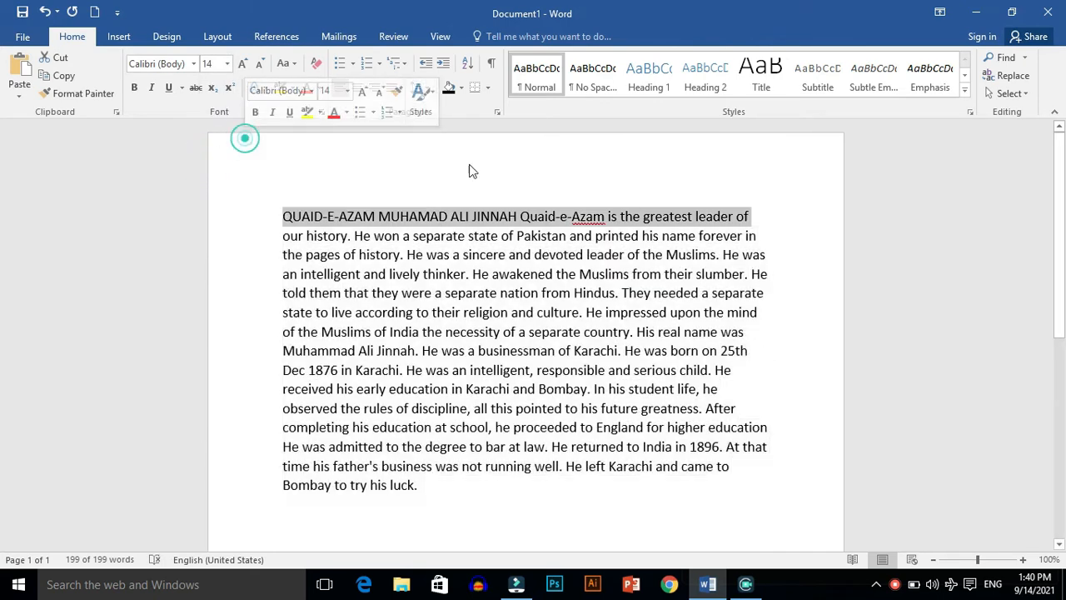
left_click(514, 195)
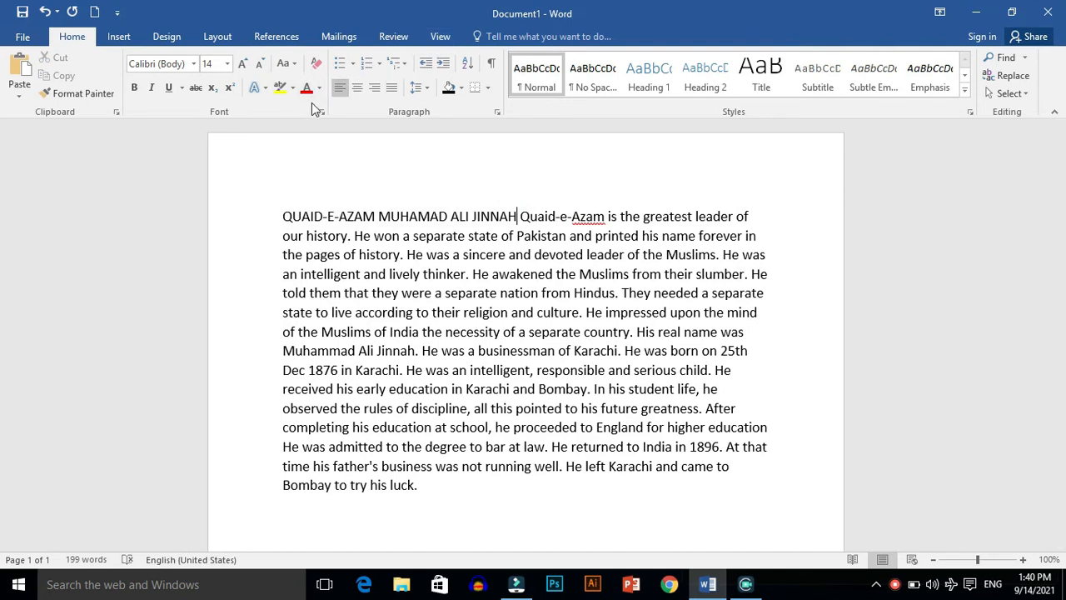
Step: Highlight the entire paragraph in yellow
key("ctrl+a")
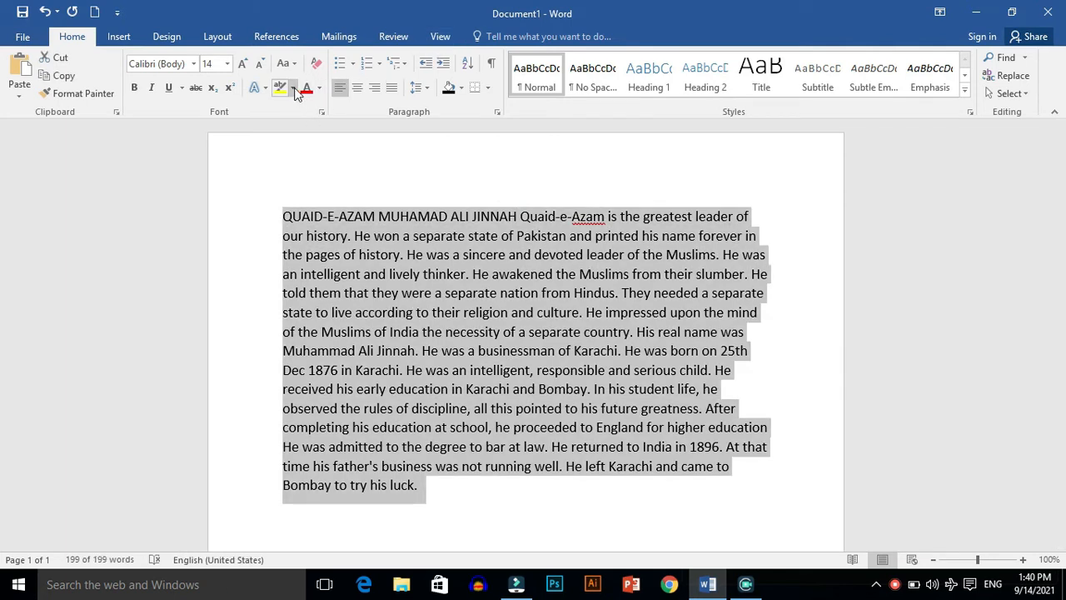
left_click(293, 88)
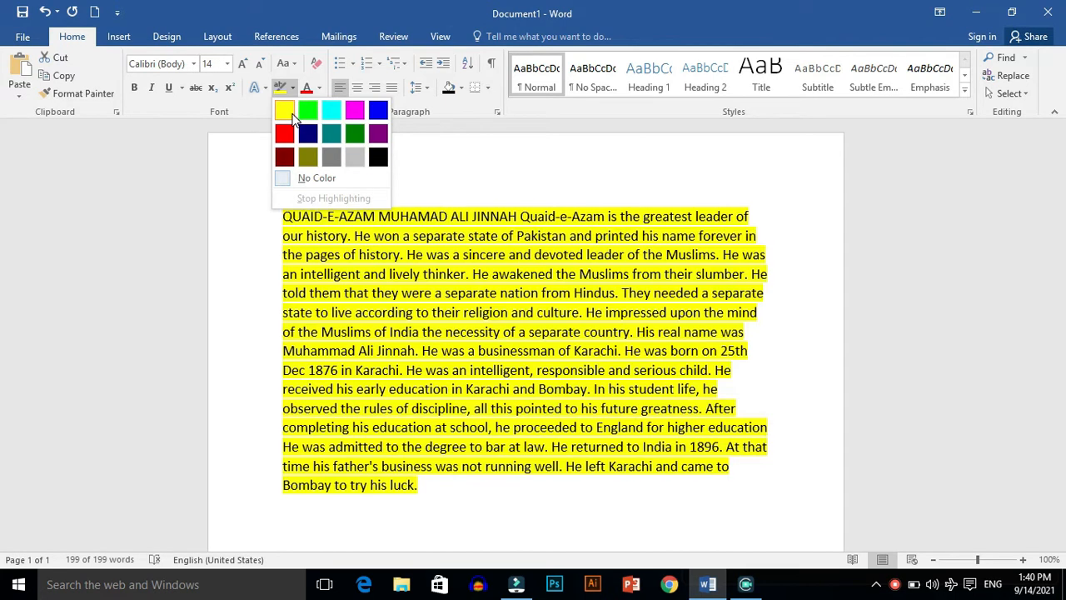
left_click(291, 115)
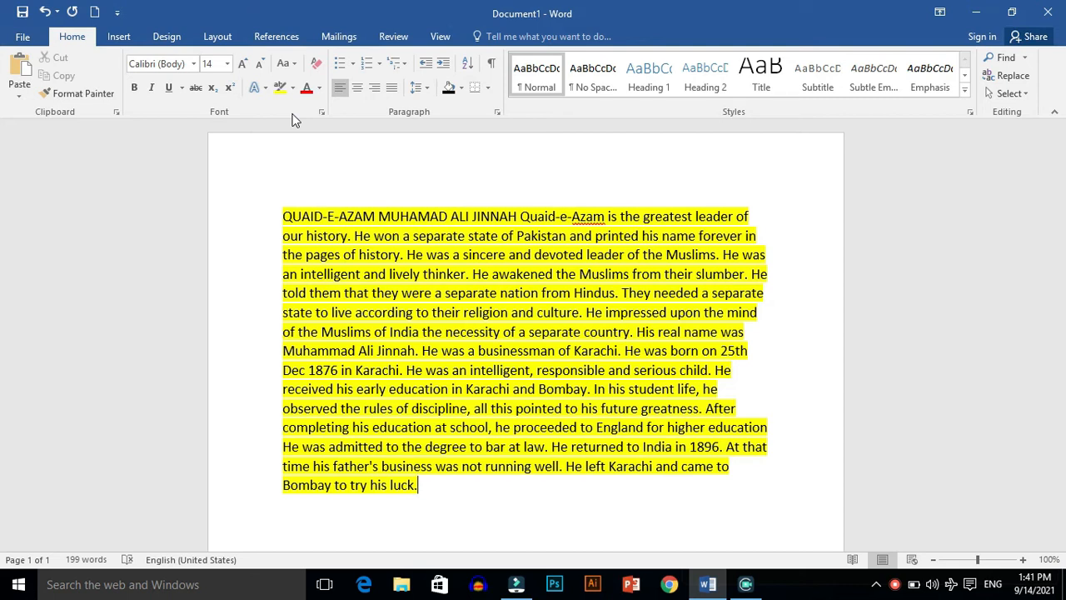
left_click(320, 88)
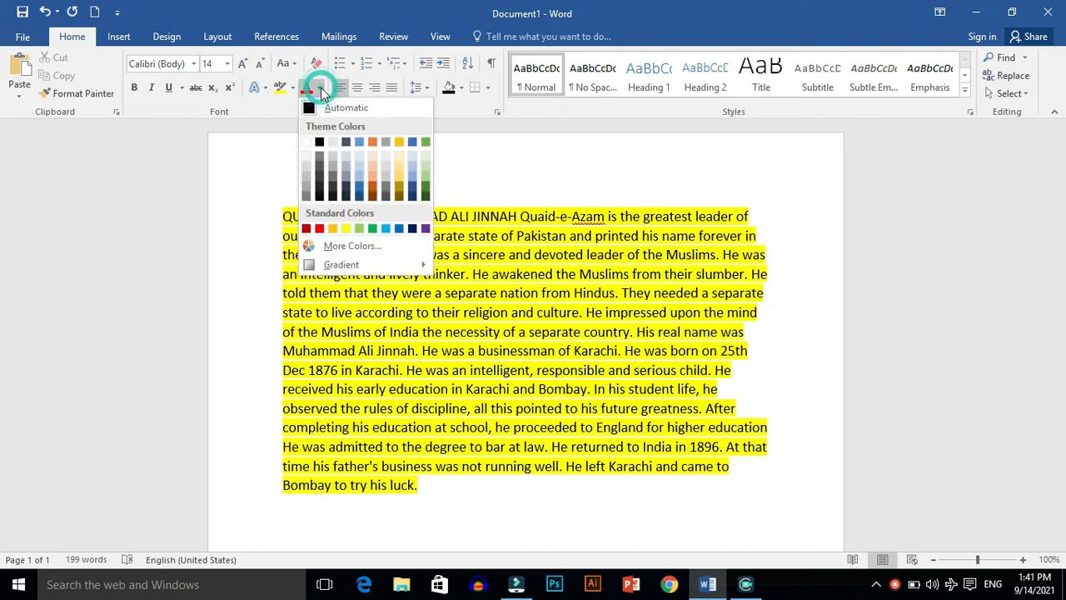
left_click(243, 149)
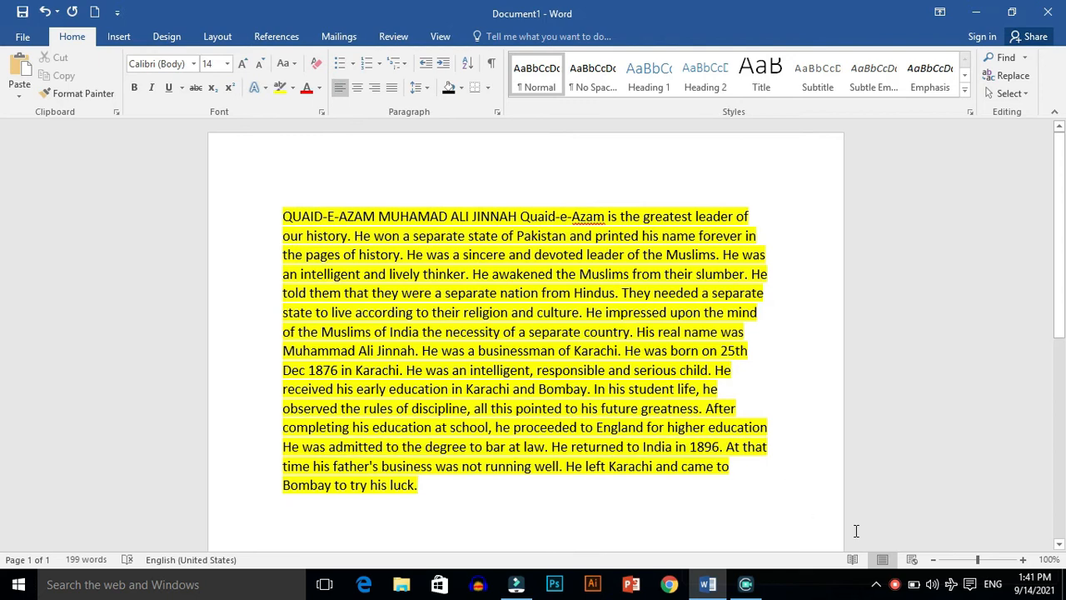
right_click(895, 584)
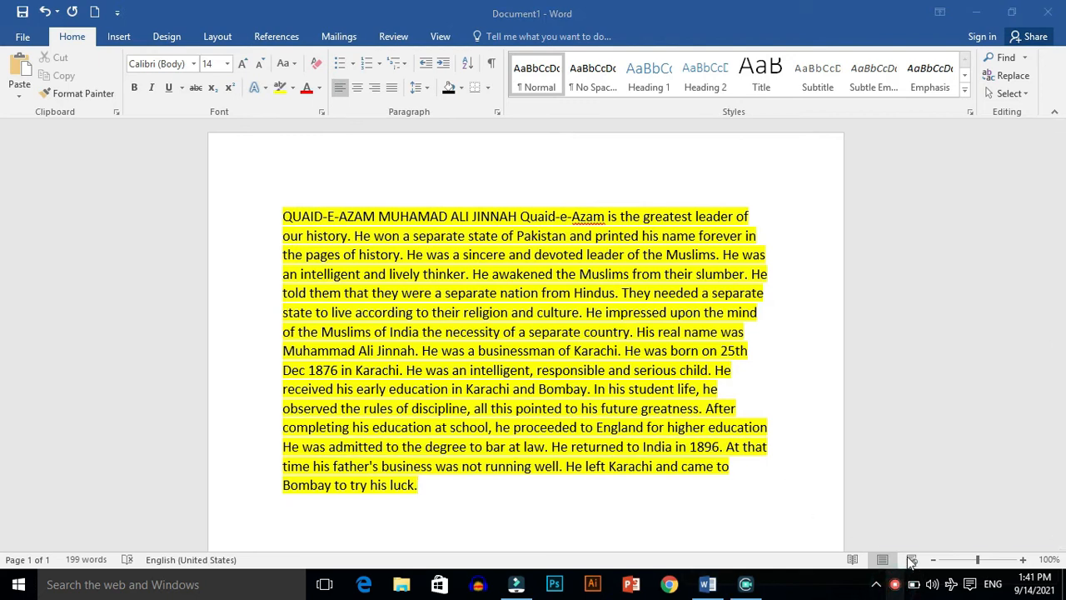
left_click(911, 565)
left_click(865, 540)
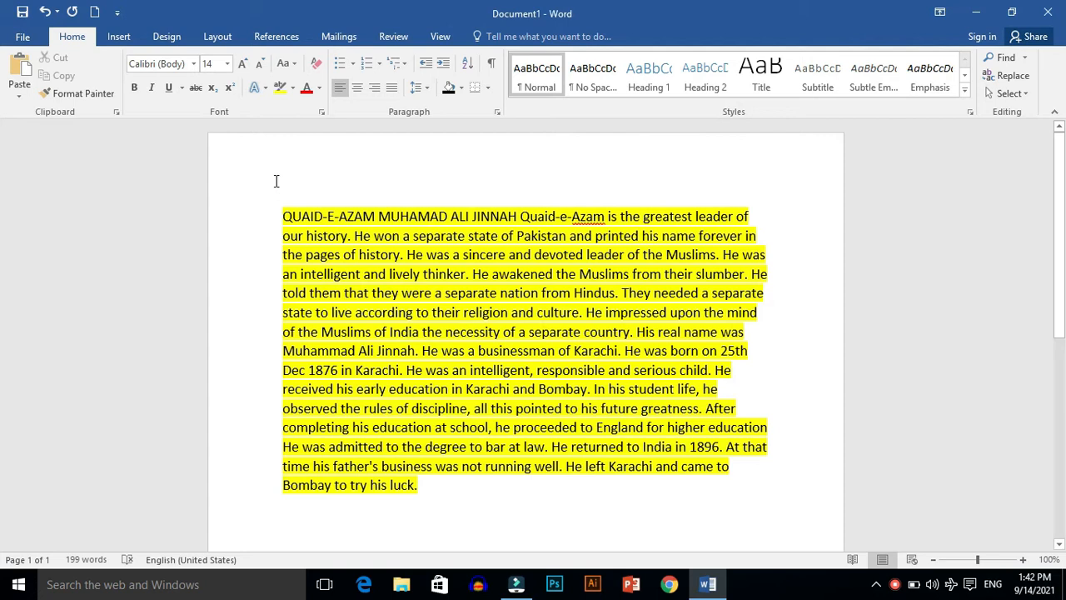
Step: Change the font colour of the entire highlighted paragraph to standard red and deselect it
key("ctrl+a")
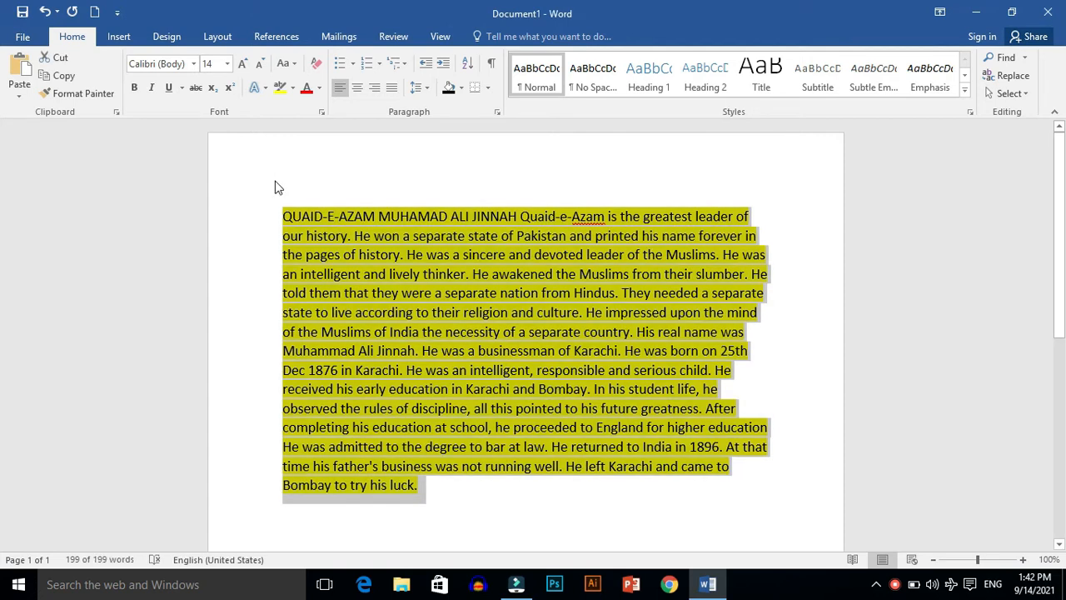
left_click(319, 89)
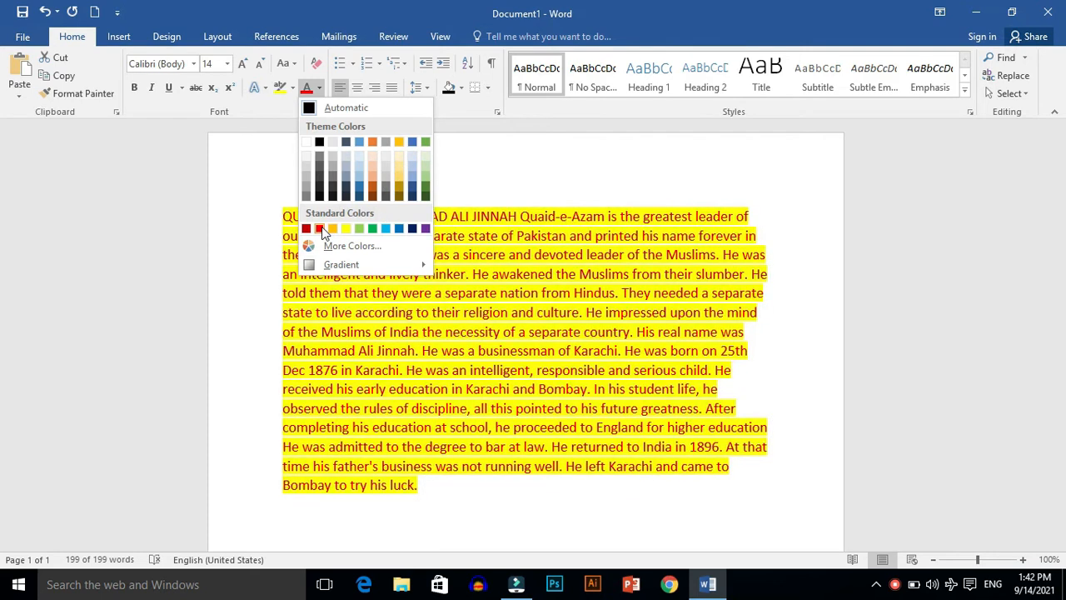
left_click(321, 228)
left_click(357, 182)
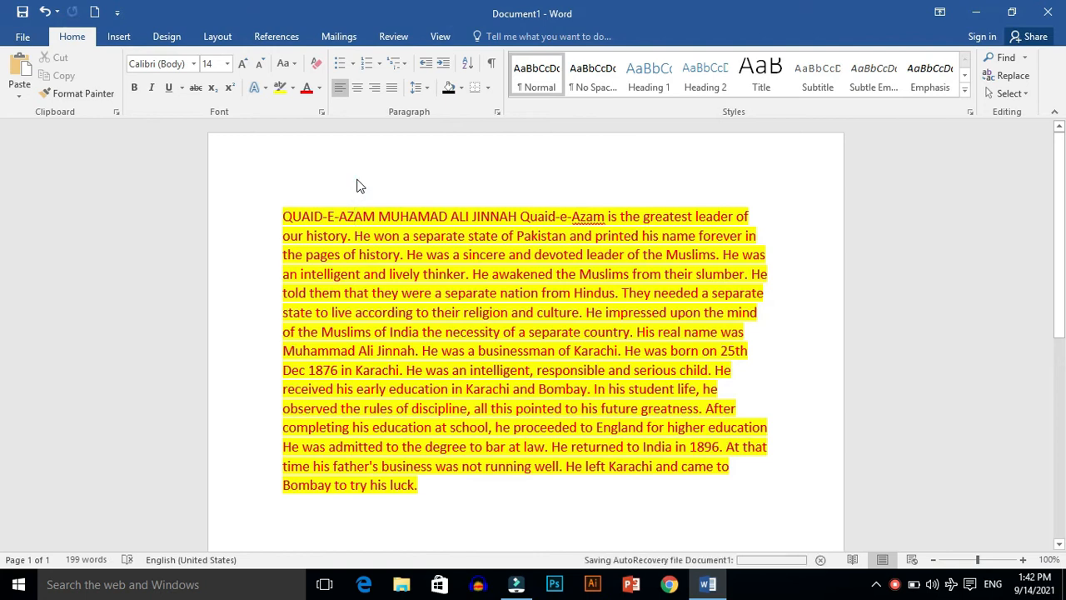
Step: Change the font colour of the entire paragraph to a dark blue chosen from the extended standard colour palette
key("ctrl+a")
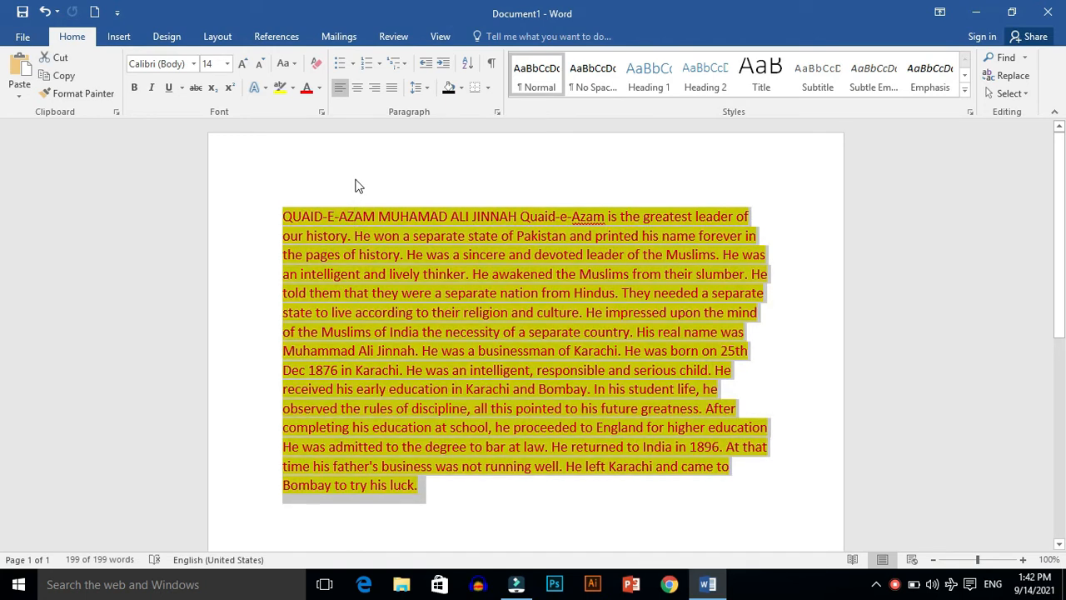
left_click(319, 88)
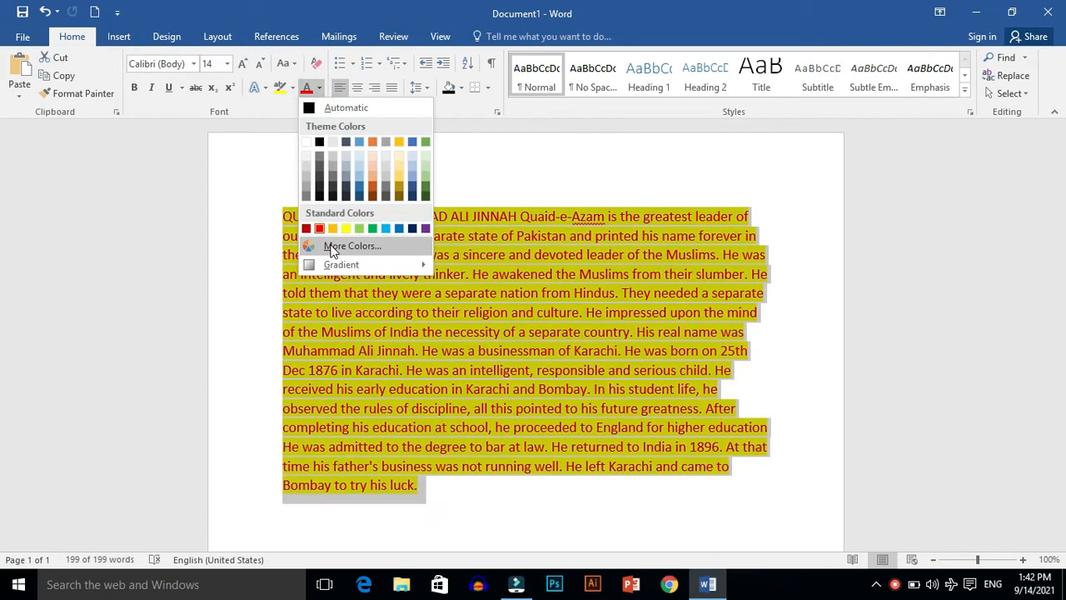
left_click(330, 246)
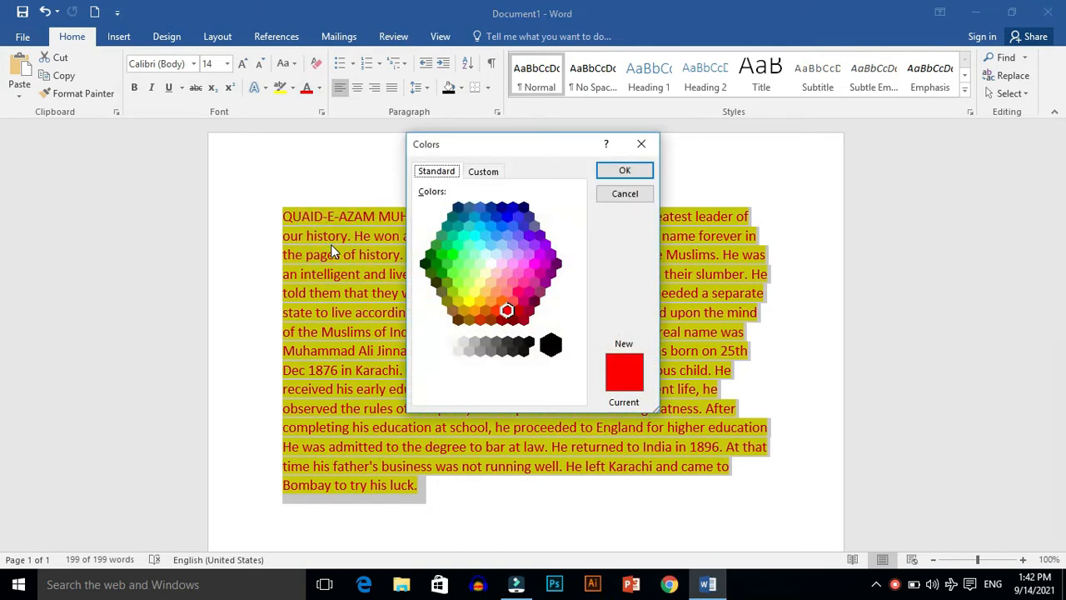
left_click(513, 208)
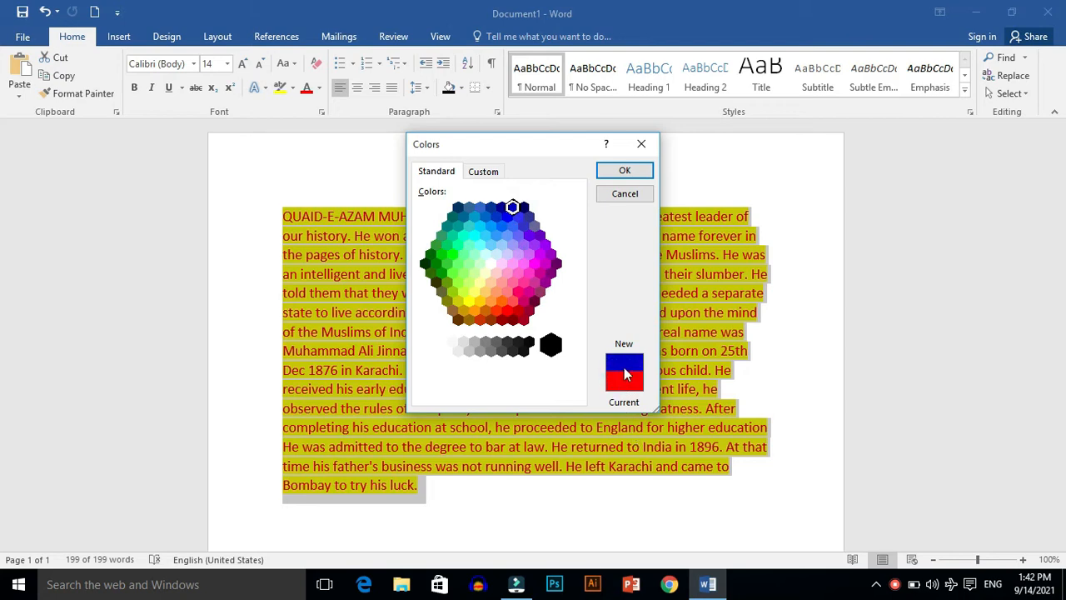
left_click(621, 170)
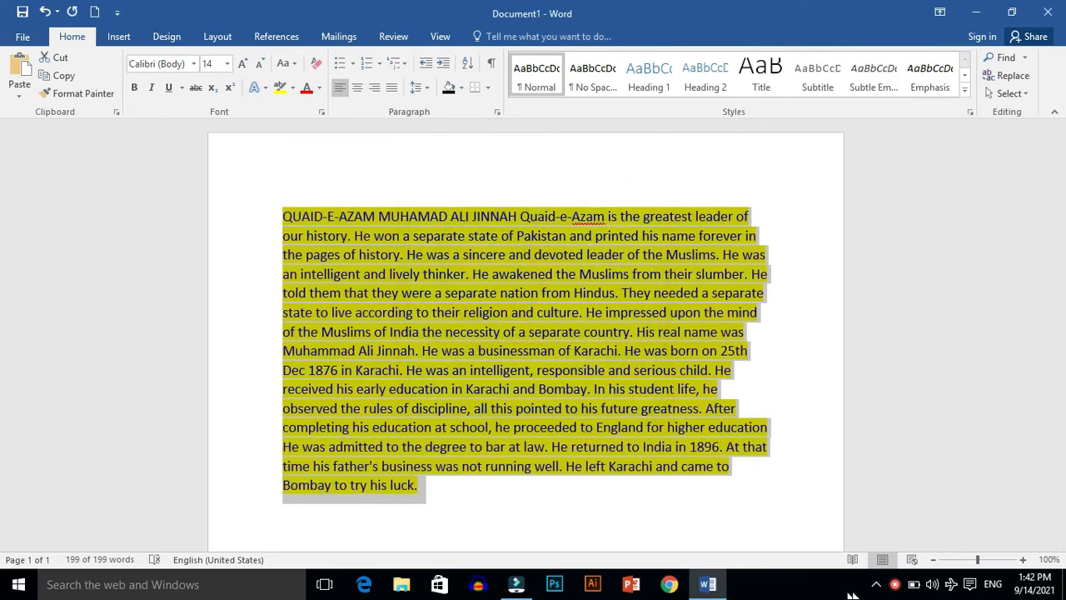
right_click(894, 584)
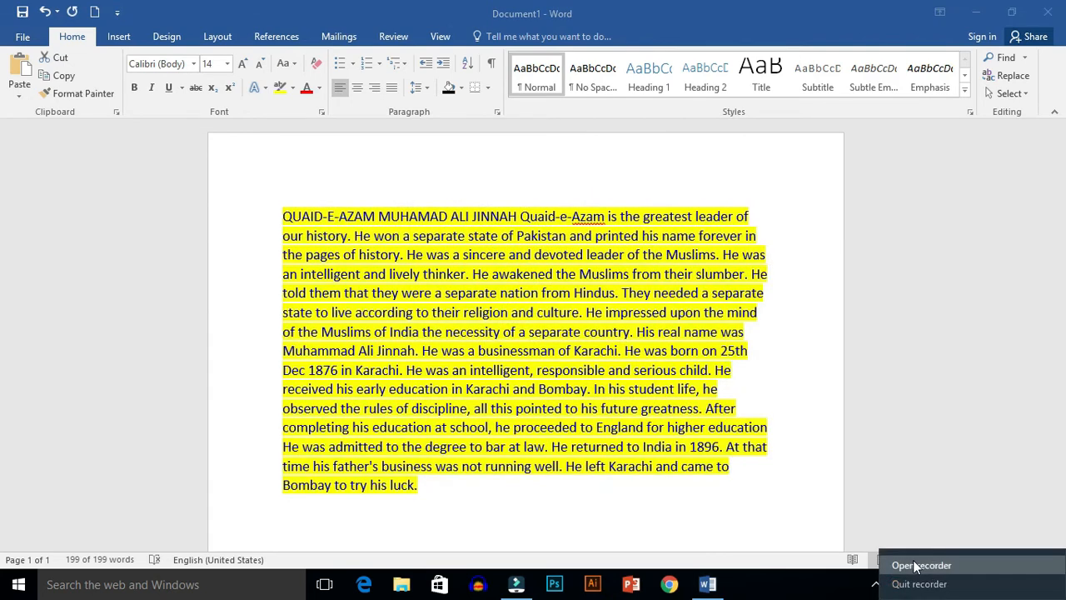
left_click(913, 566)
left_click(871, 547)
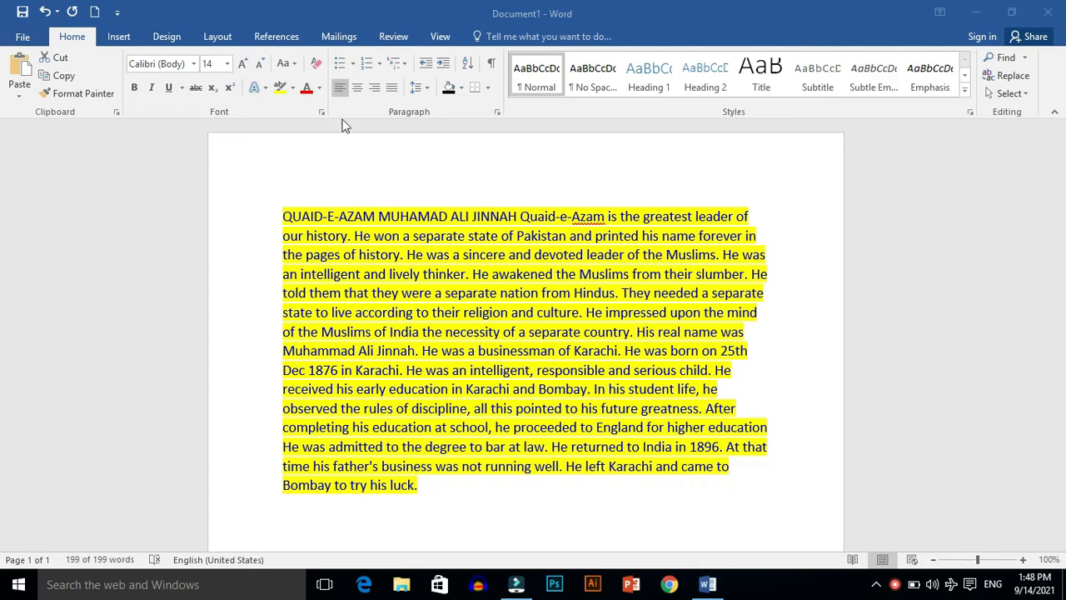
Step: Apply the last Dark Variations gradient to the font colour of the entire paragraph and deselect it
left_click(347, 161)
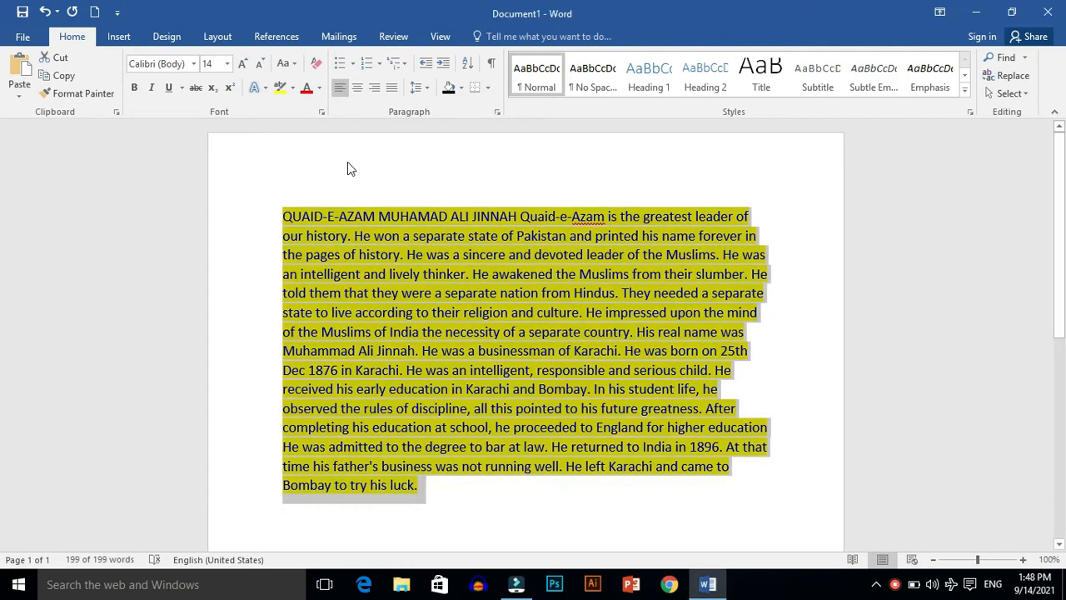
left_click(319, 87)
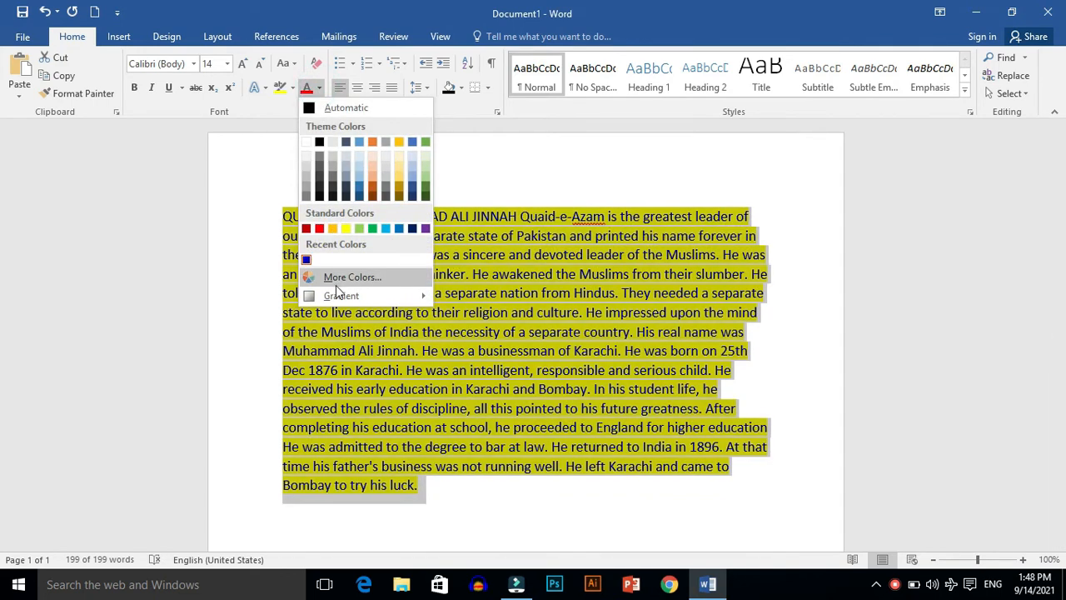
left_click(339, 298)
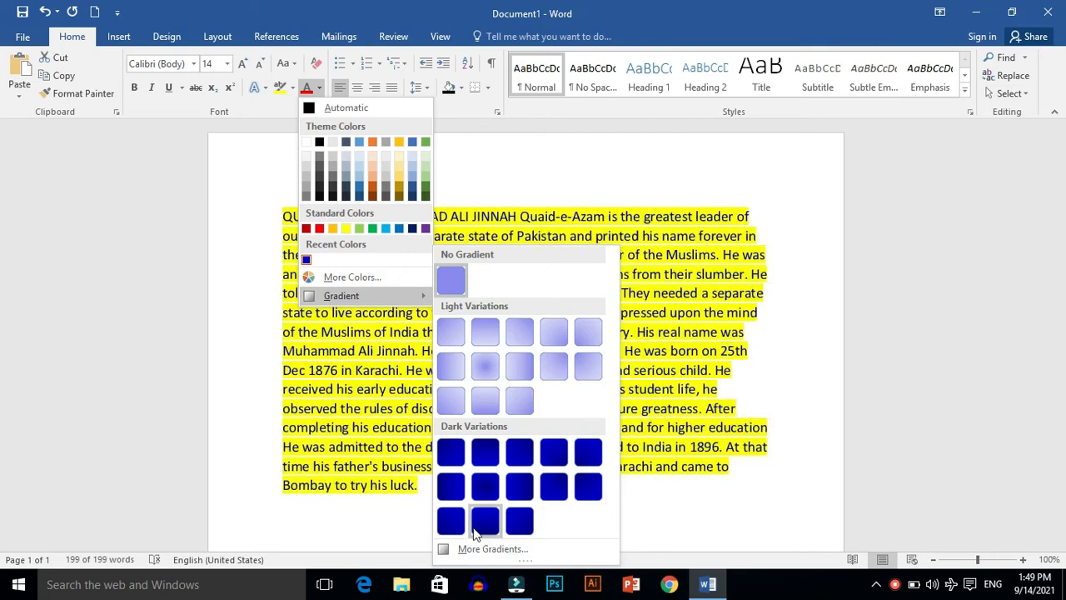
left_click(521, 521)
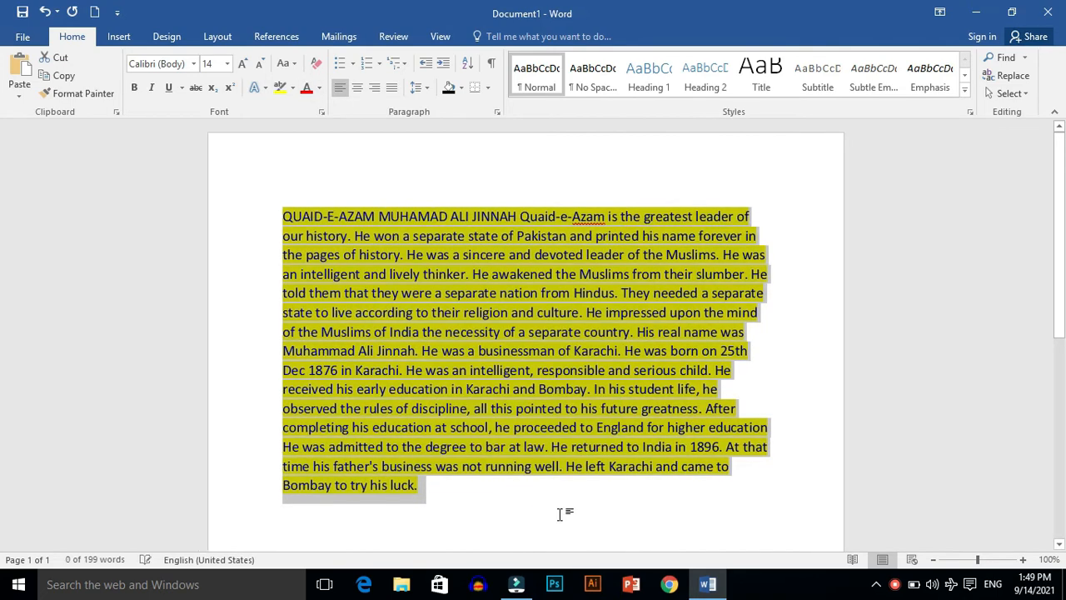
left_click(679, 516)
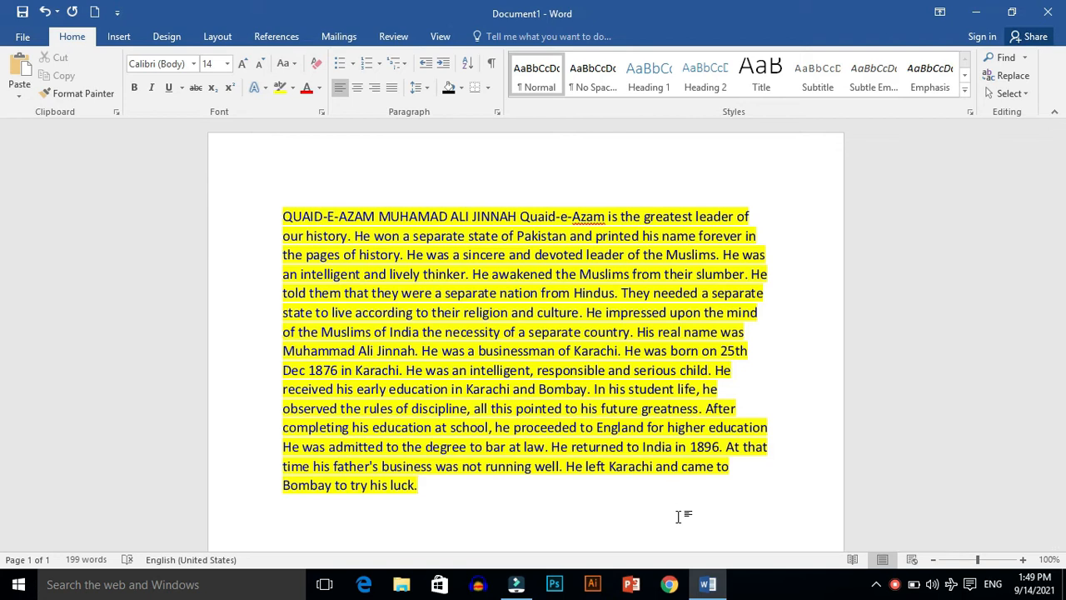
Step: Split the paragraph after "His real name was" with several blank lines
left_click(769, 394)
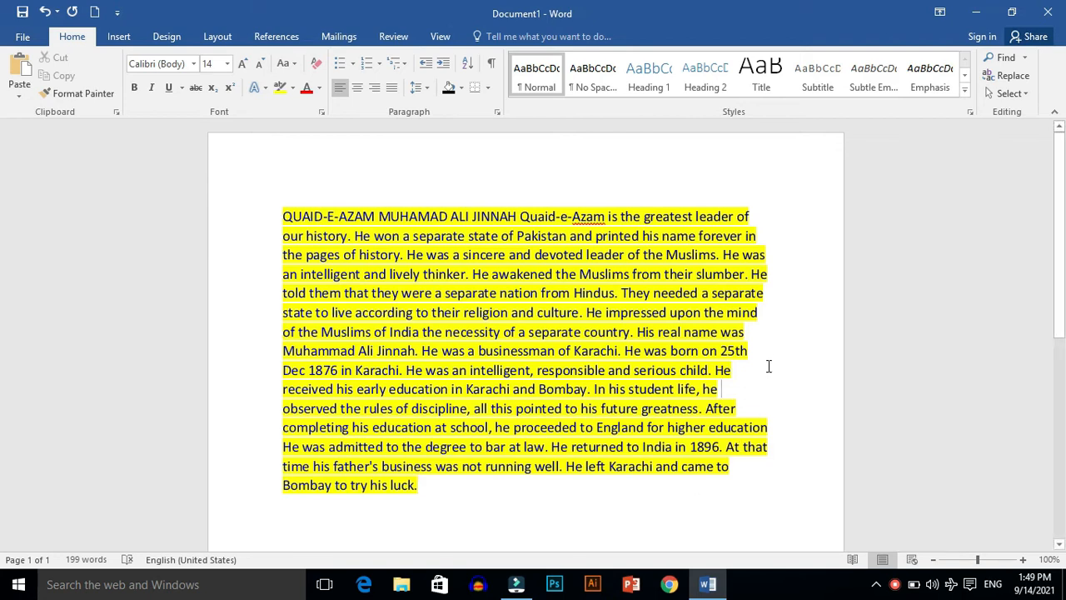
left_click(748, 332)
key("Return")
key("Return")
key("Return")
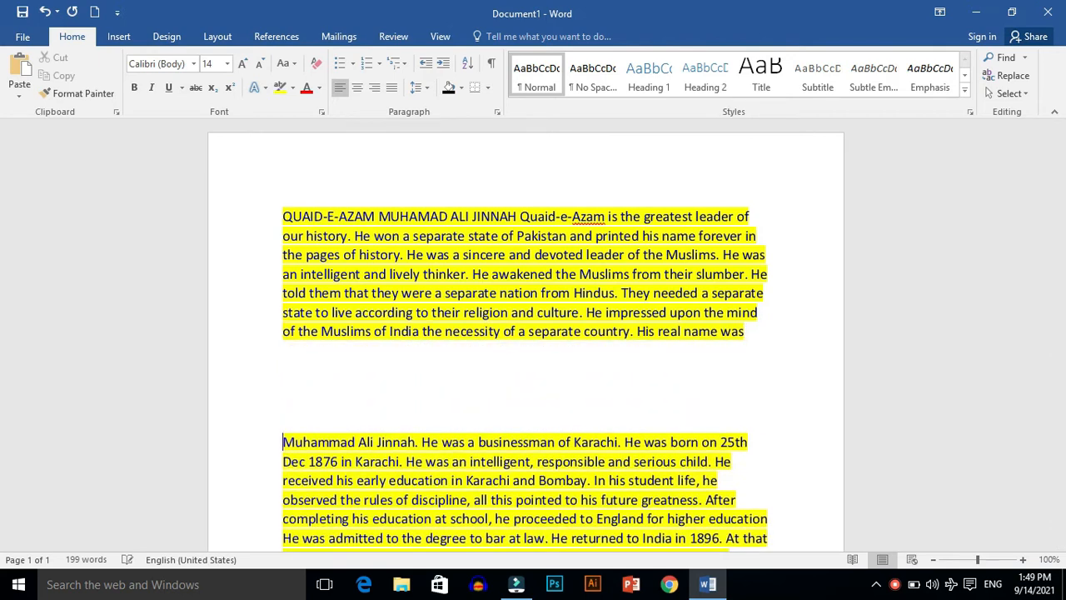
Step: Copy the lower paragraph starting "Muhammad Ali Jinnah" and paste it below the existing text after several blank lines
scroll(291, 461, "down", 1)
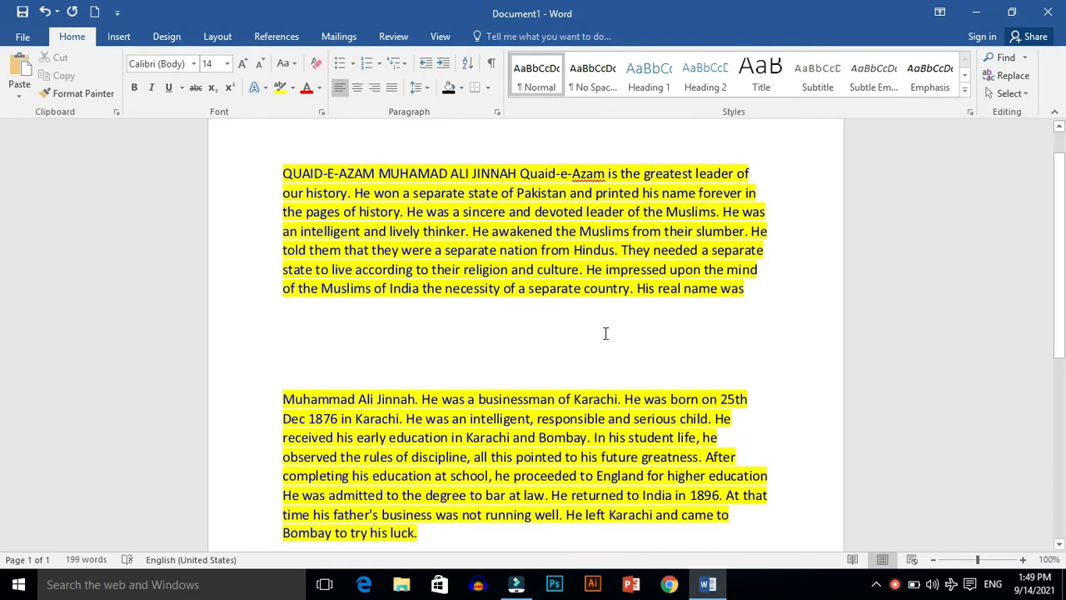
left_click_drag(282, 383, 468, 530)
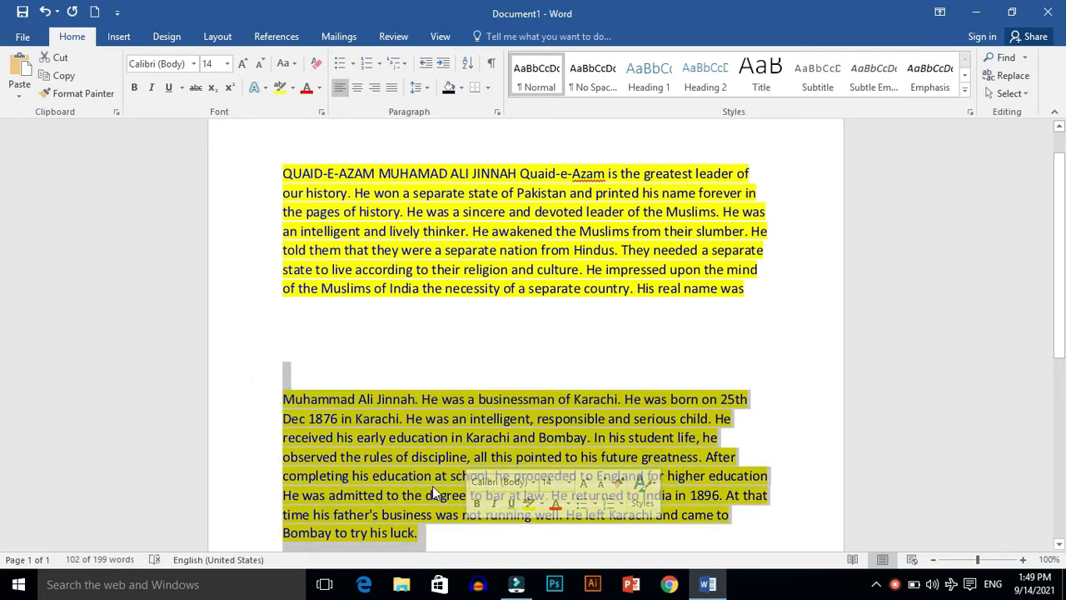
left_click(62, 78)
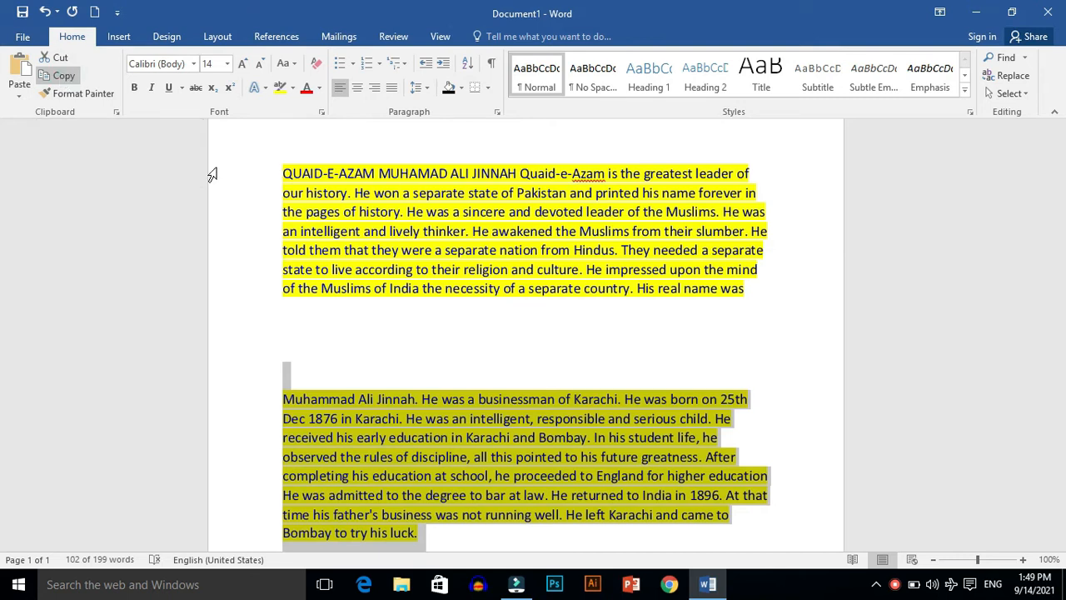
left_click(434, 540)
key("Return")
key("Return")
key("Return")
key("Return")
key("Return")
key("Return")
key("Return")
key("Return")
key("Return")
key("Return")
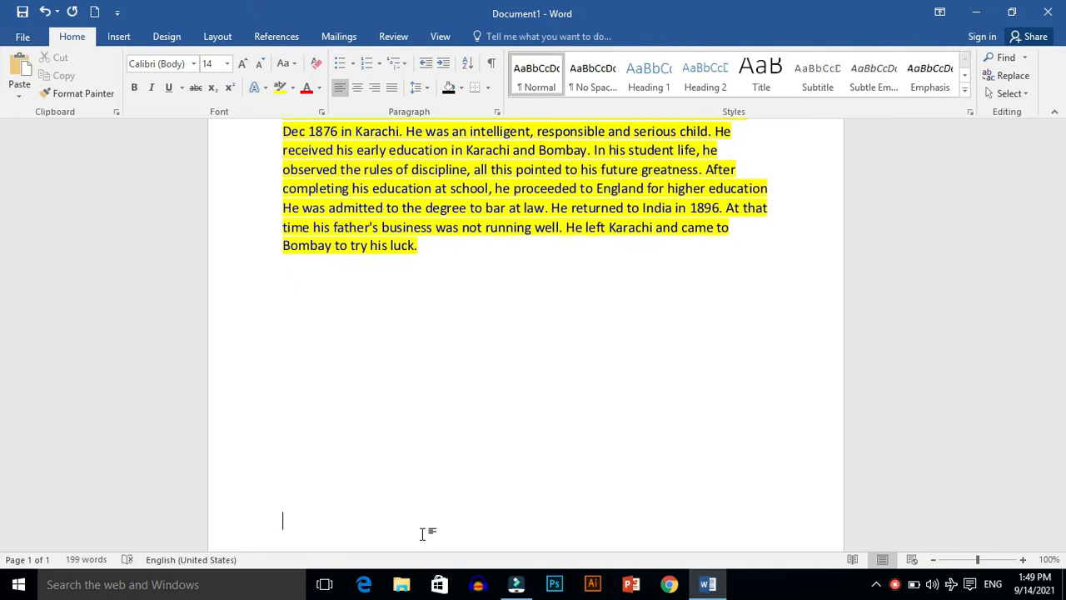
left_click(23, 73)
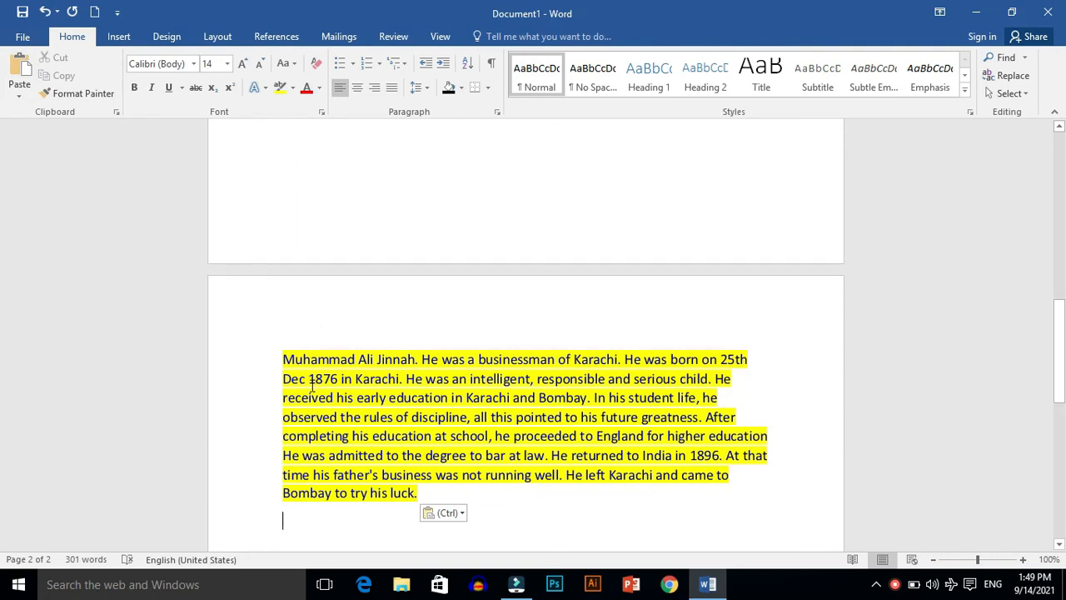
Step: Cut the first six lines of the pasted paragraph on page 2, ending at "At that"
left_click_drag(252, 358, 419, 505)
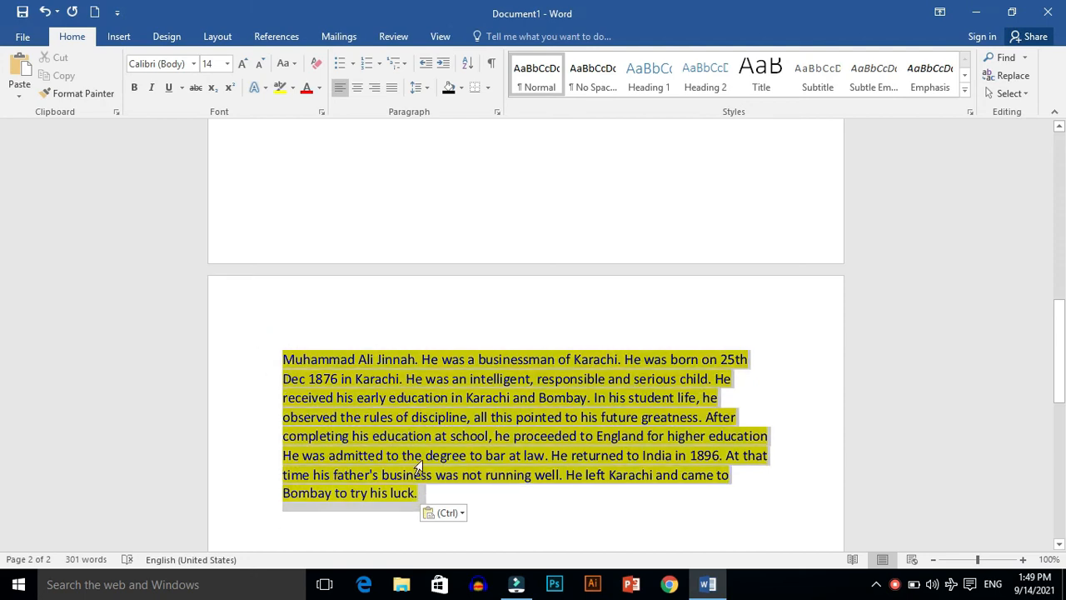
left_click_drag(419, 466, 422, 446)
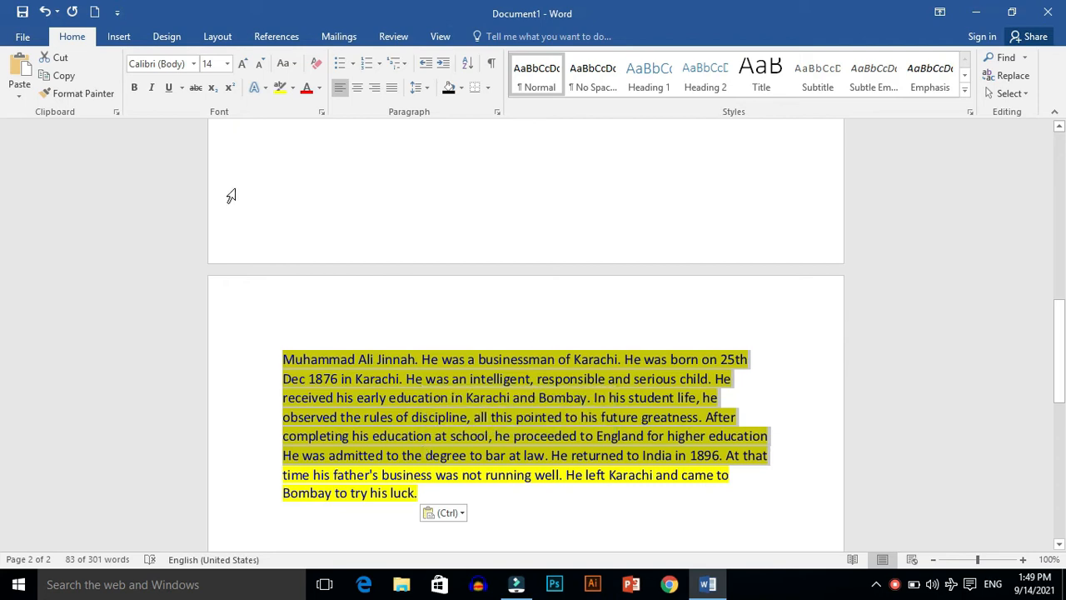
left_click(65, 63)
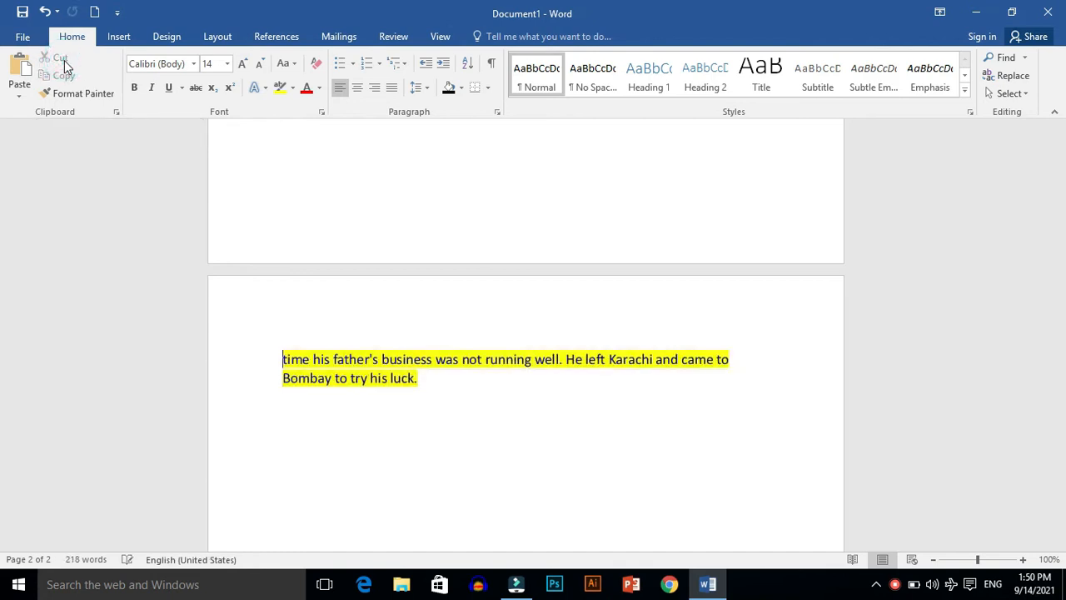
Step: Insert blank lines above the remaining text on page 2 and paste the cut lines at the start of that page
key("Return")
key("Return")
key("Return")
key("Return")
key("Return")
key("Return")
key("Return")
key("Return")
key("Return")
key("Return")
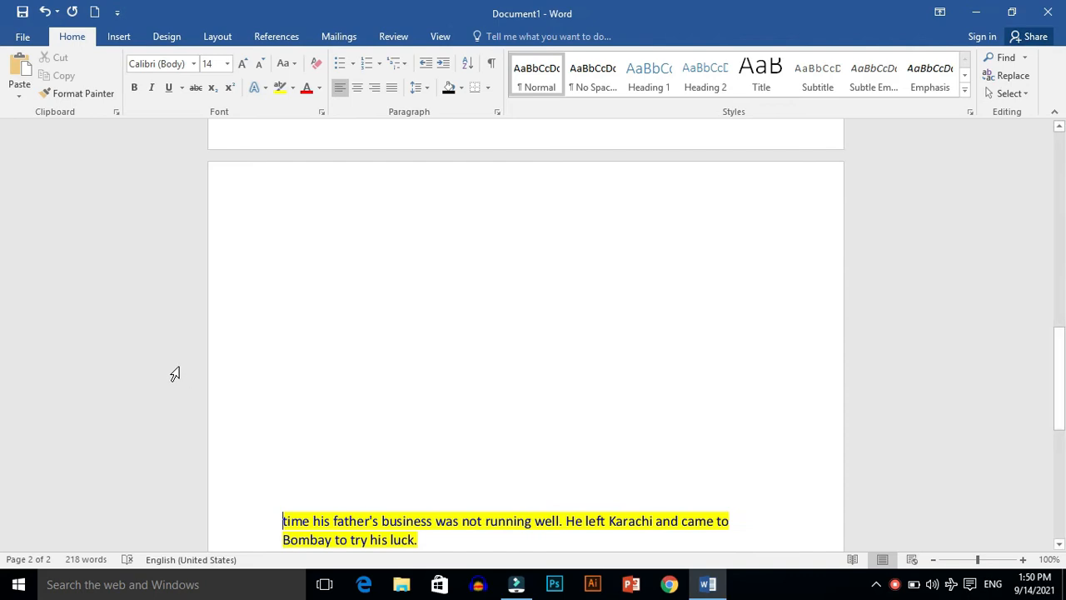
double_click(311, 409)
left_click(288, 240)
left_click(292, 228)
left_click(19, 68)
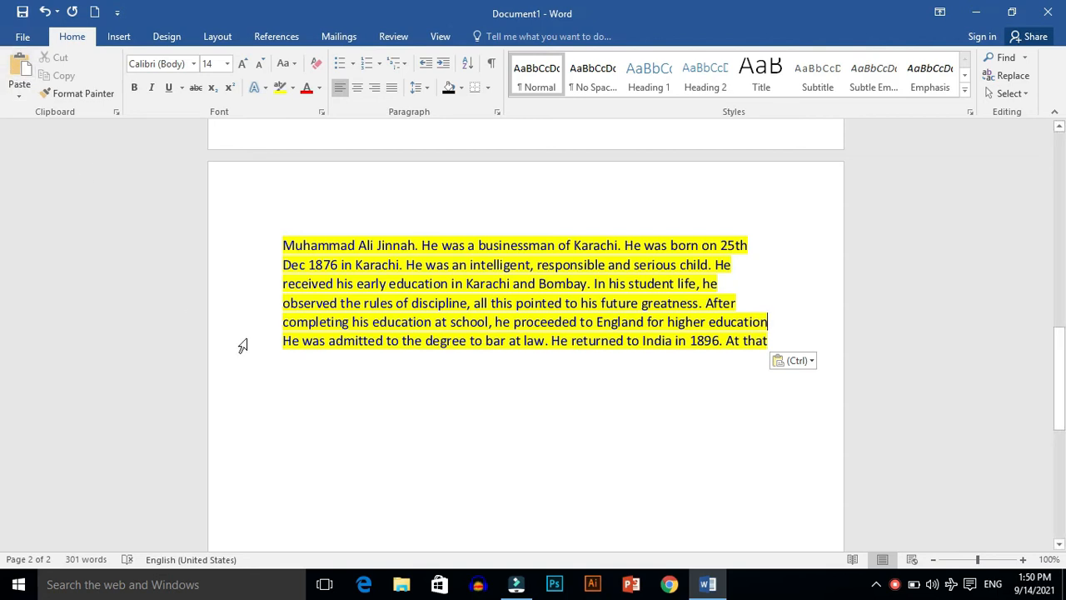
Step: Undo the cut and paste edits and the blank lines that split the paragraph
scroll(242, 345, "up", 5)
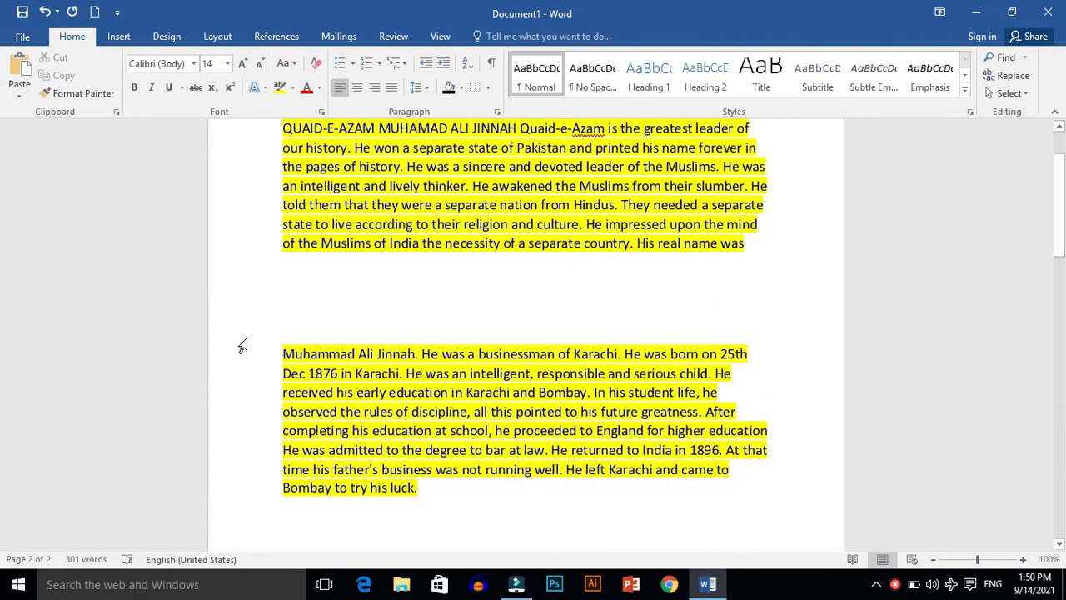
scroll(242, 345, "down", 5)
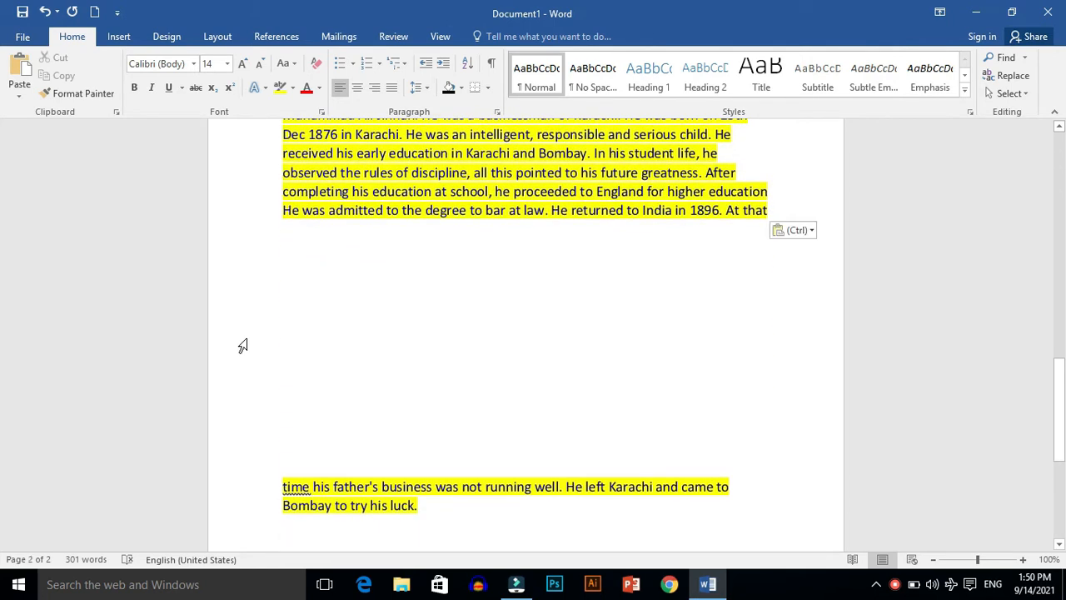
key("ctrl+z")
key("ctrl+y")
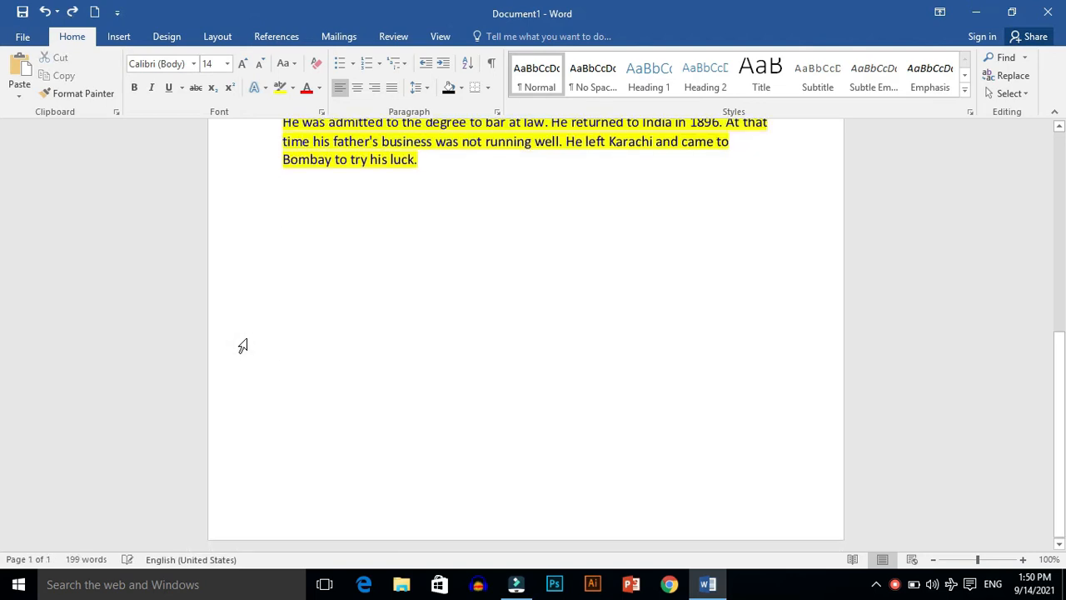
scroll(242, 346, "up", 2)
scroll(3, 271, "up", 1)
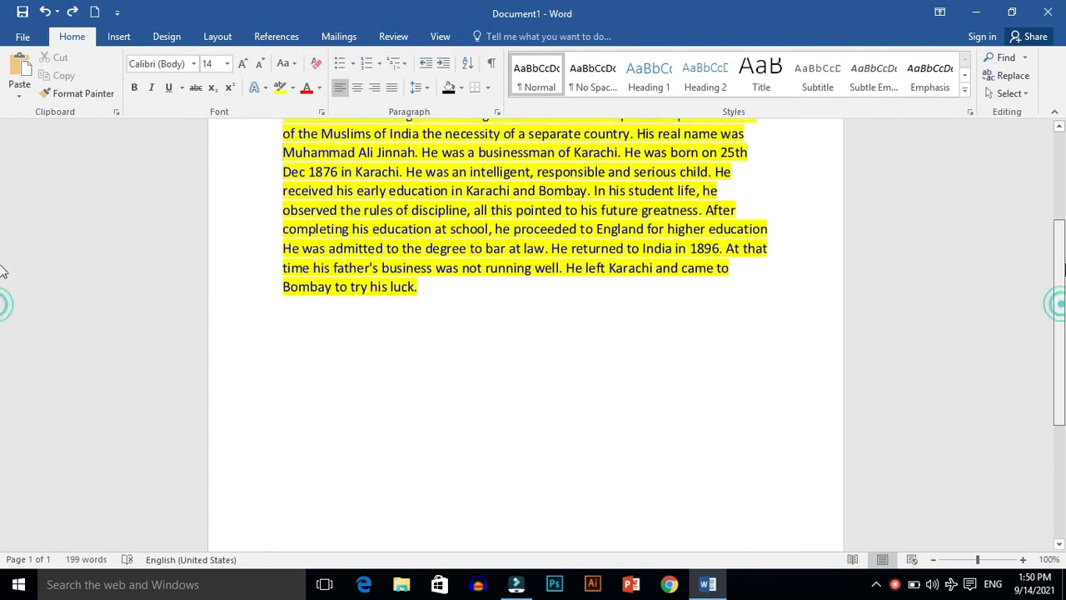
scroll(3, 271, "up", 3)
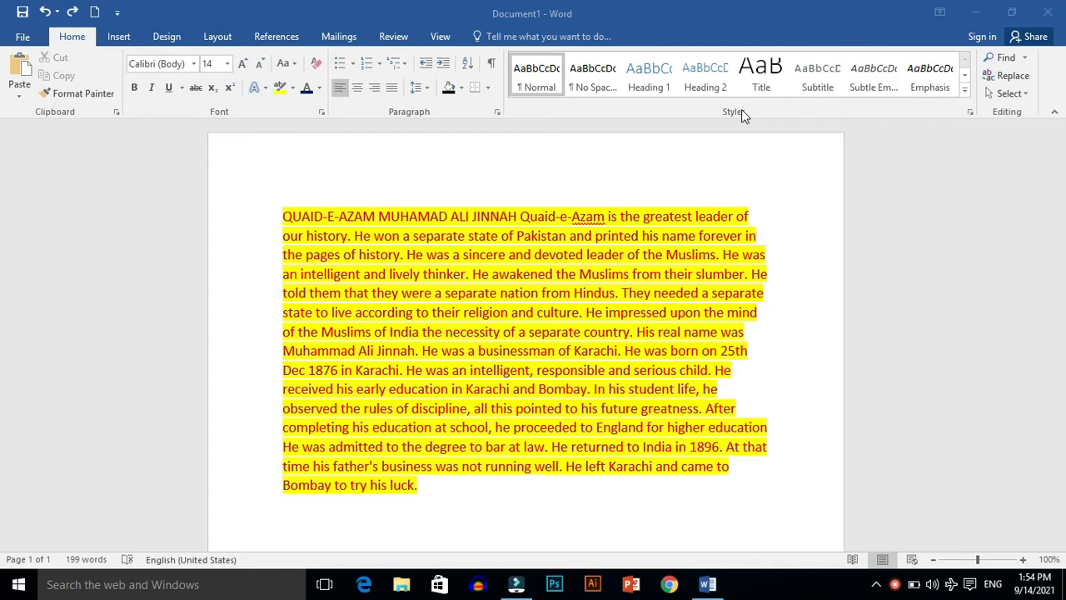
Step: Enlarge the entire paragraph to font size 18 and format it in bold italic
triple_click(251, 216)
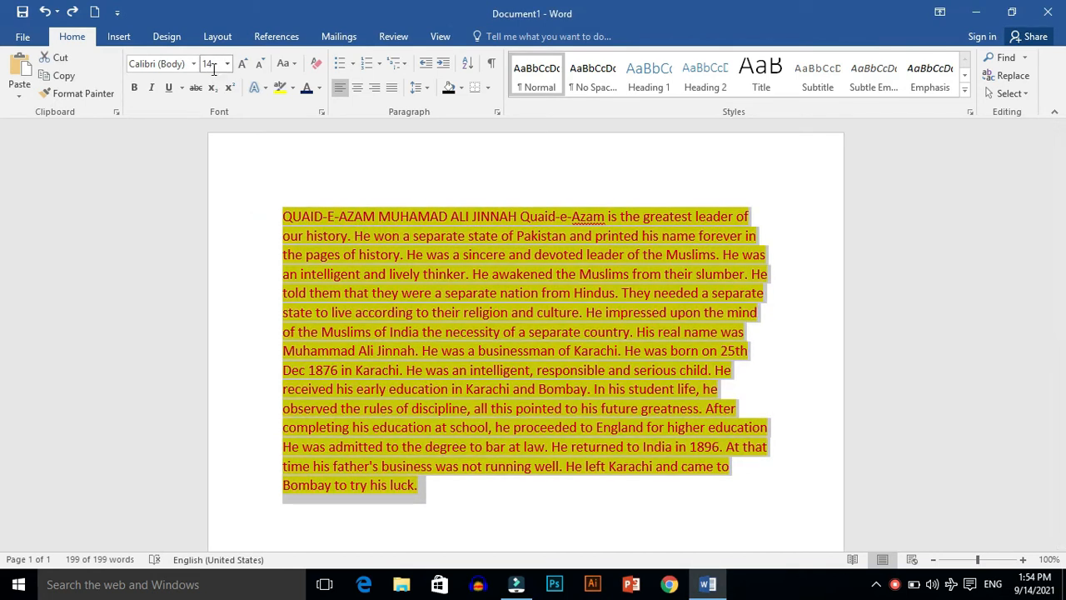
left_click(243, 64)
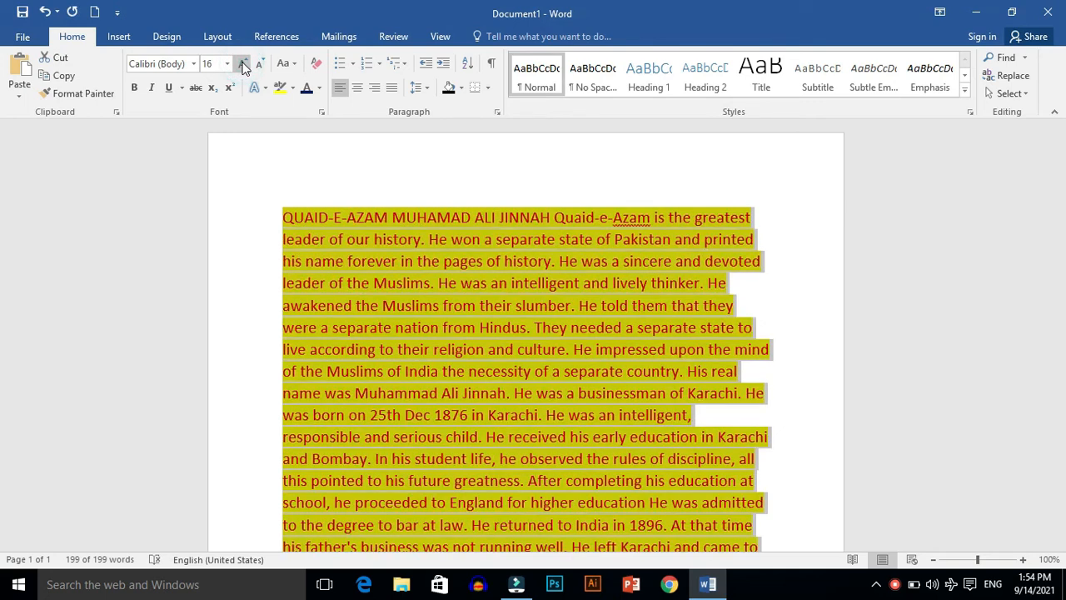
left_click(242, 64)
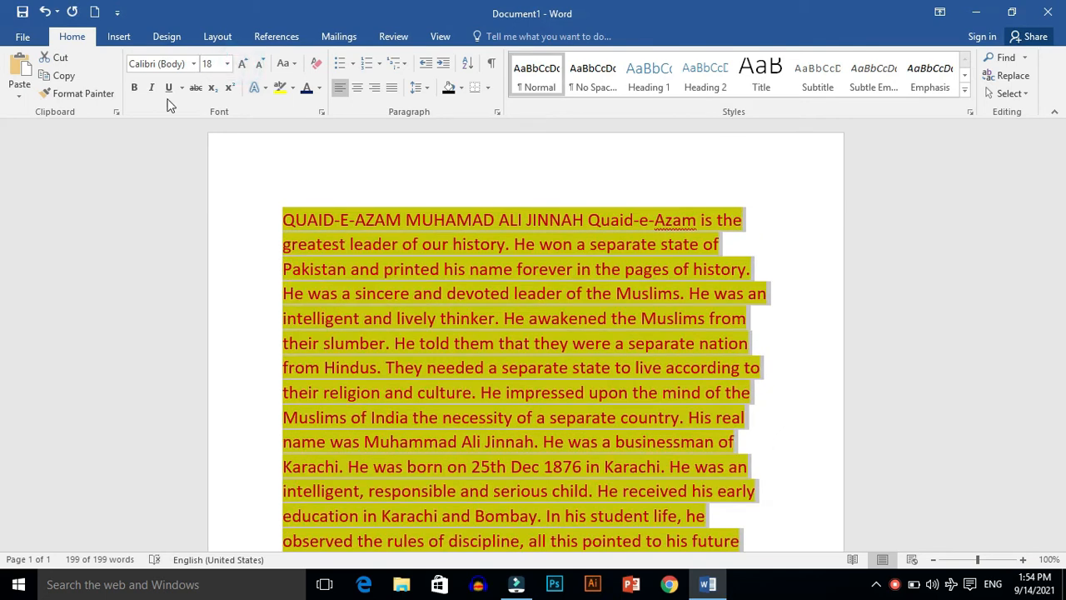
left_click(134, 89)
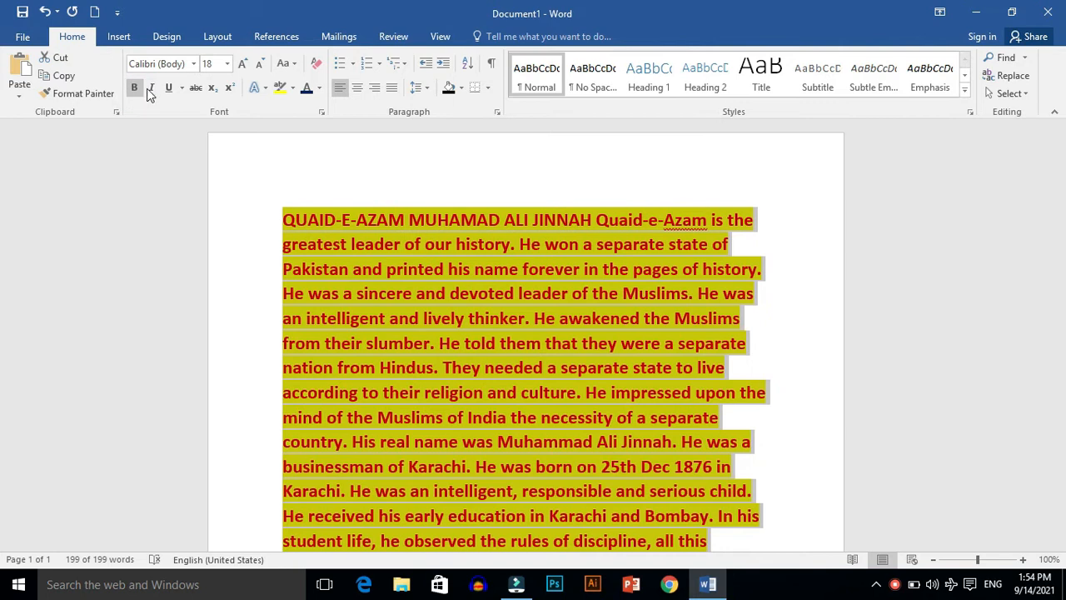
left_click(150, 88)
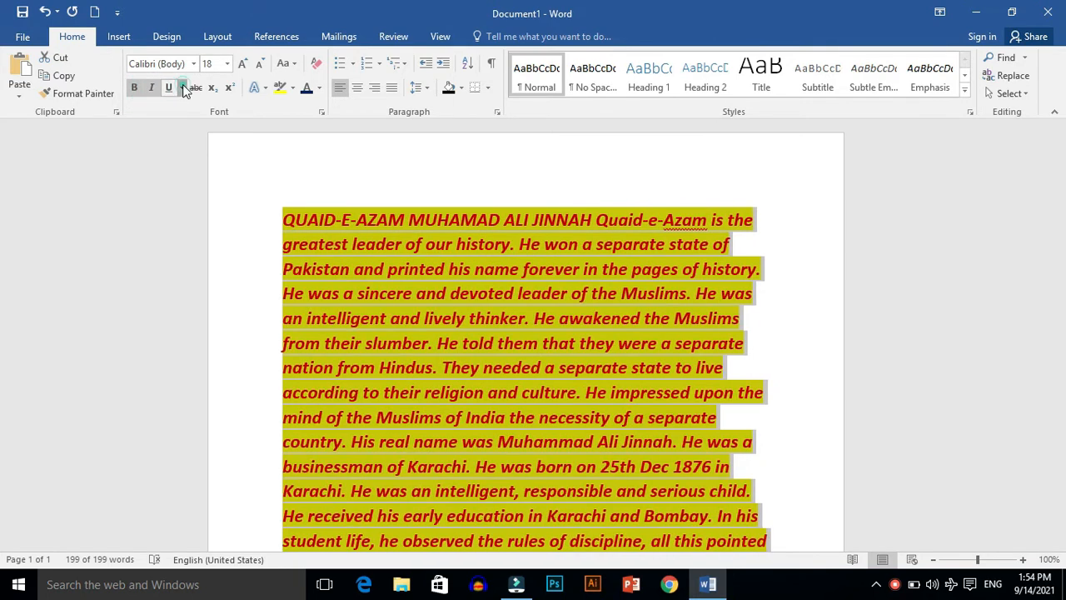
Step: Double-underline the entire paragraph and apply the blue text effect with an outline and shadow
left_click(183, 88)
left_click(200, 133)
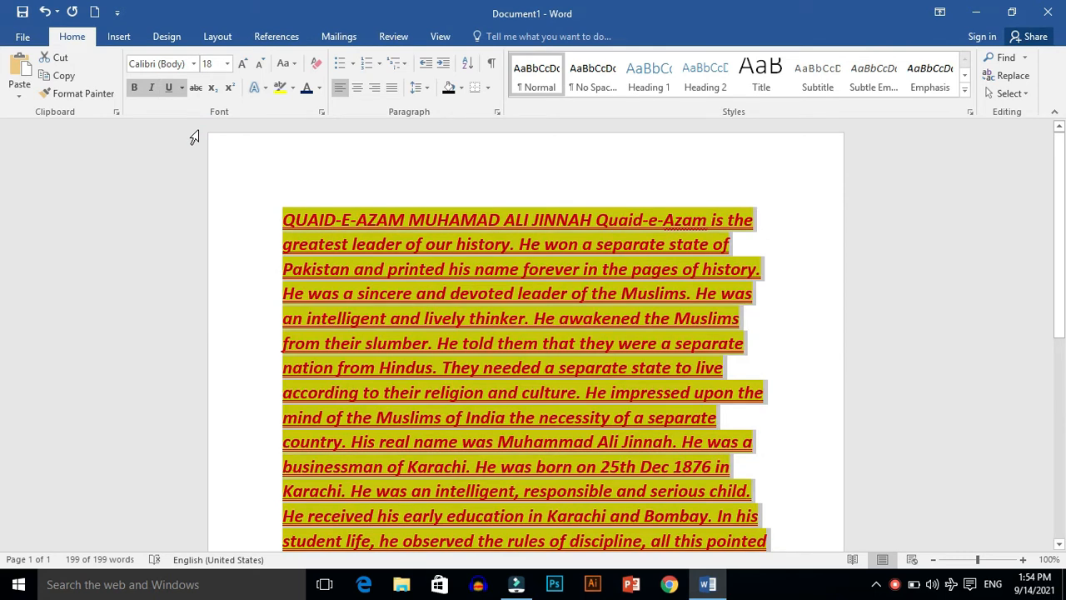
left_click(264, 86)
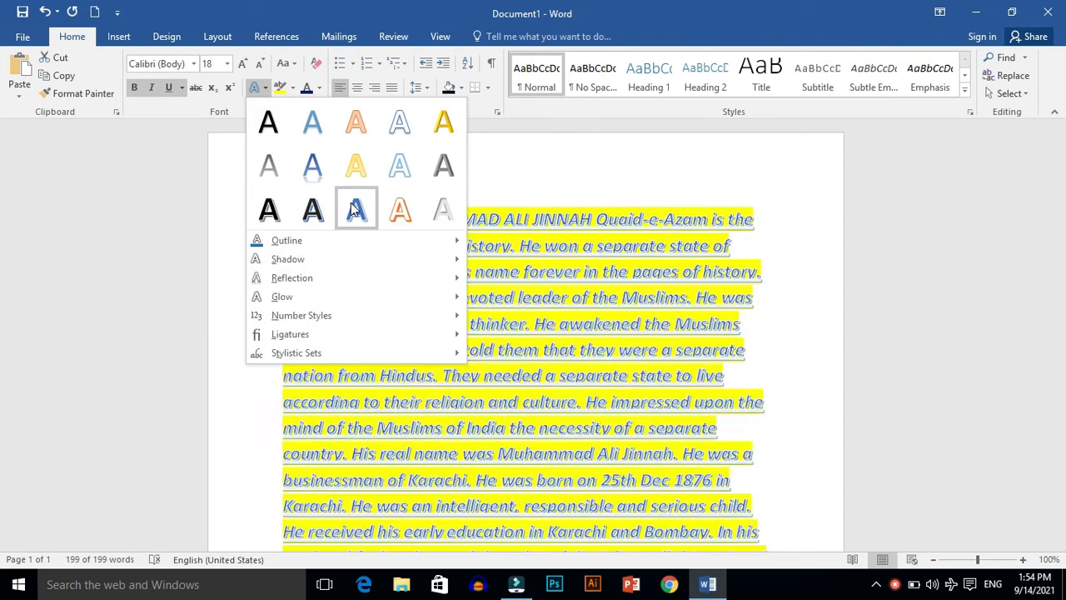
left_click(355, 210)
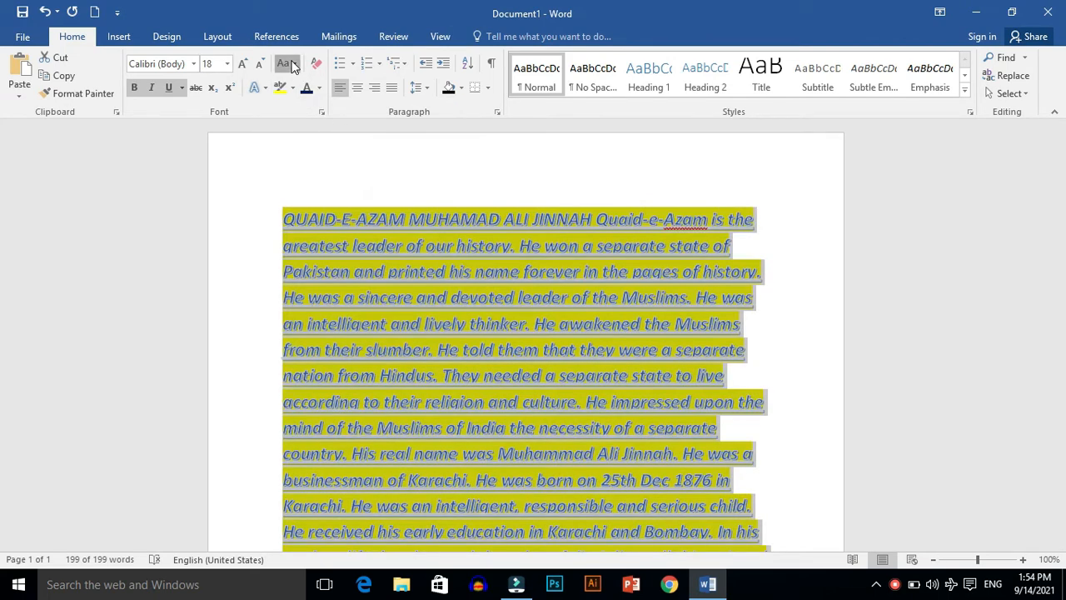
Step: Convert the whole paragraph to UPPERCASE and deselect it
left_click(291, 65)
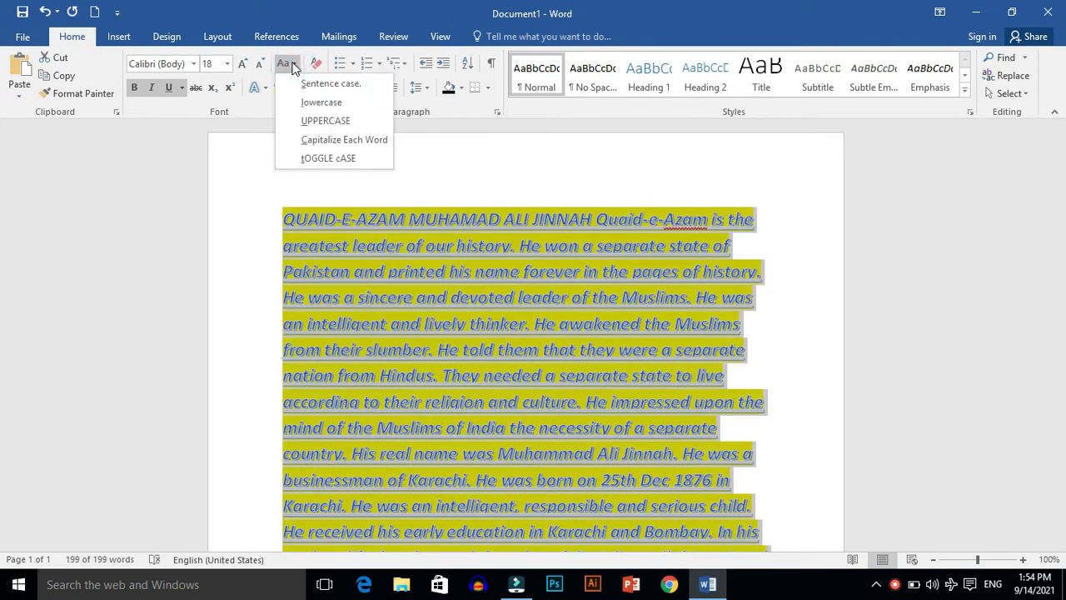
left_click(315, 117)
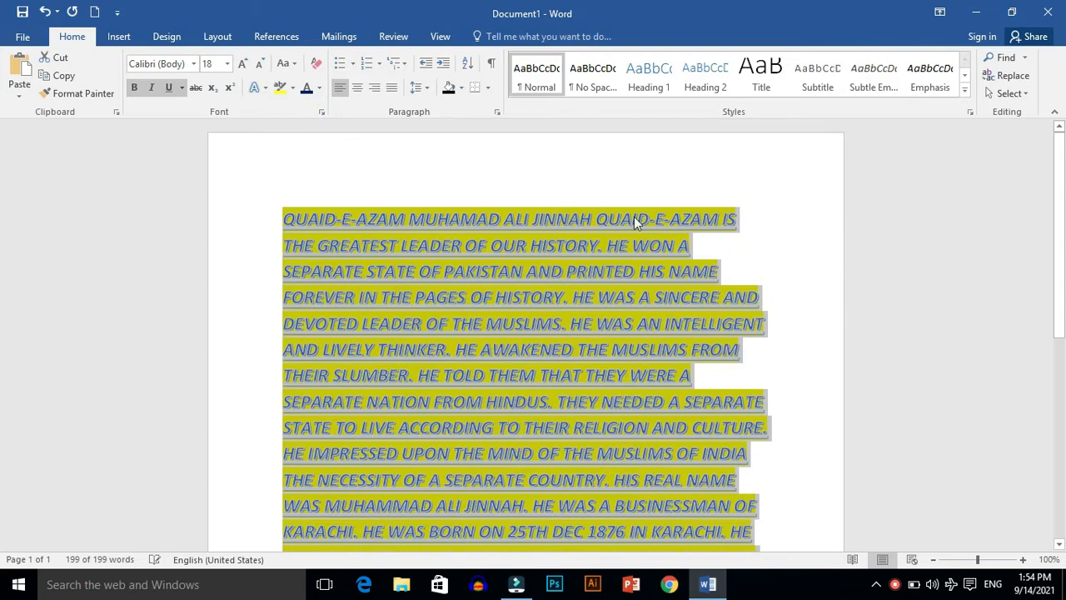
left_click(773, 290)
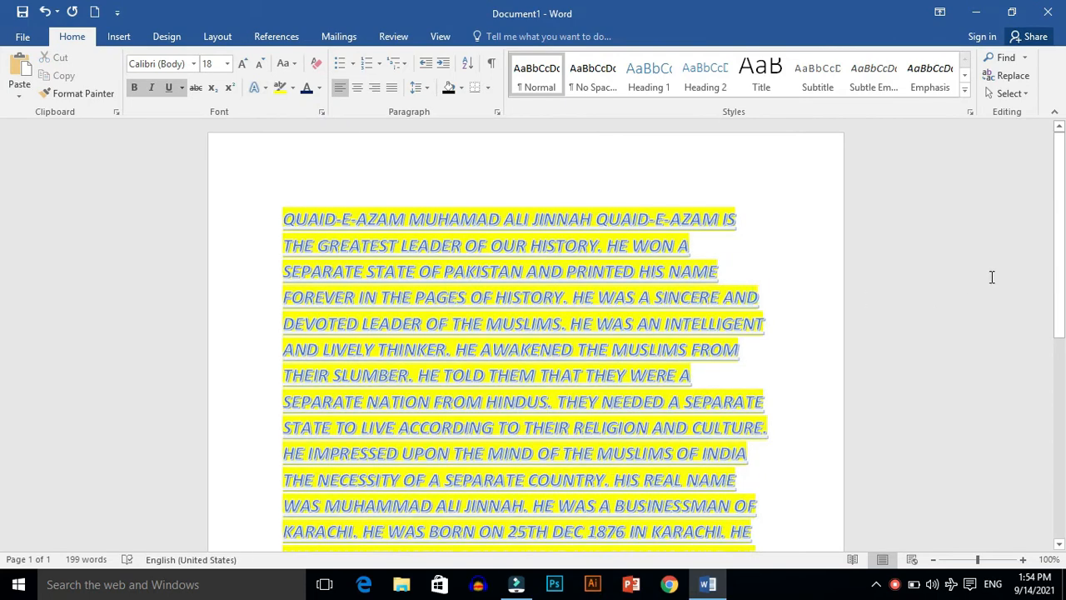
Step: Insert blank lines after the paragraph to reach page 2 and paste the previously cut lines there
left_click_drag(1063, 247, 1063, 465)
left_click(397, 390)
key("Return")
key("Return")
key("Return")
key("Return")
key("Return")
key("Return")
key("Return")
key("Return")
key("Return")
key("Return")
key("Return")
key("Return")
key("Return")
key("Return")
key("Return")
key("Return")
key("Return")
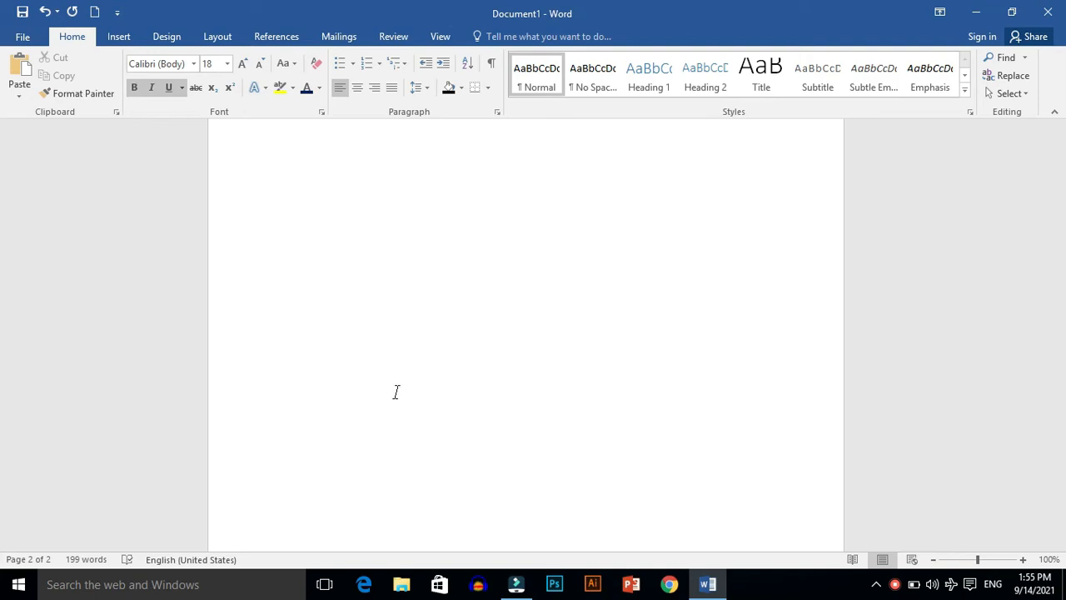
key("ctrl+v")
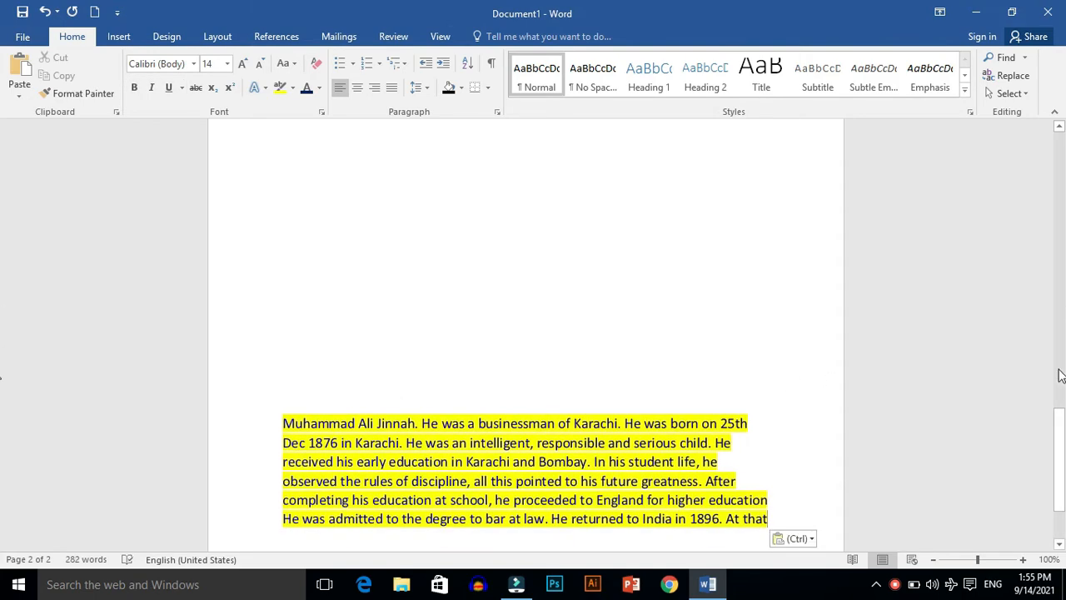
Step: Review the pasted lines on page 2 and the formatted paragraph on page 1 at 80% zoom
left_click_drag(1061, 428, 1060, 490)
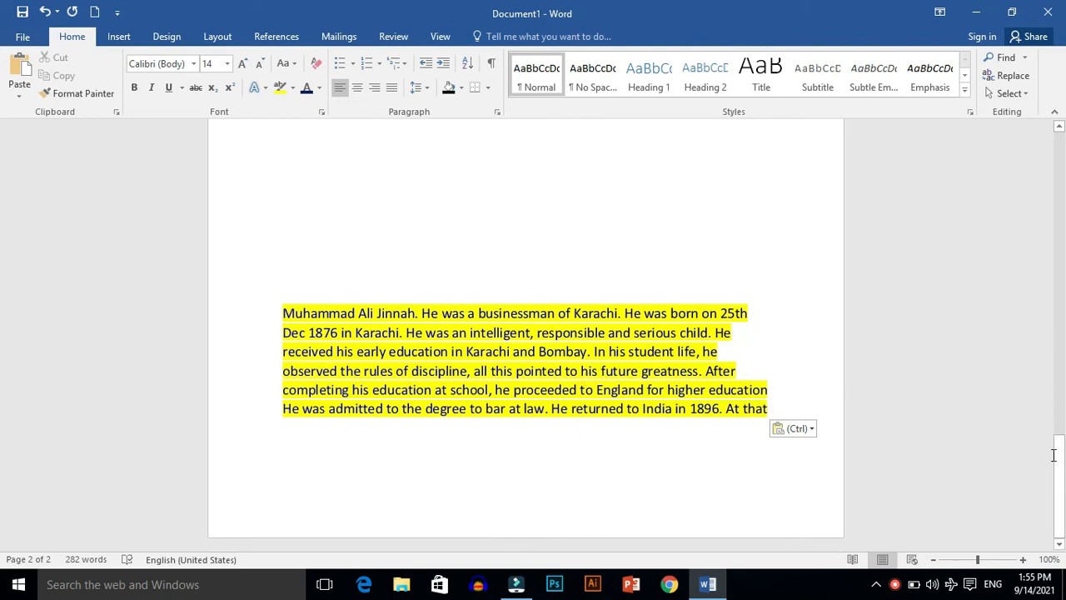
left_click(933, 560)
left_click(934, 559)
left_click(933, 560)
left_click(934, 560)
left_click(935, 560)
left_click(934, 560)
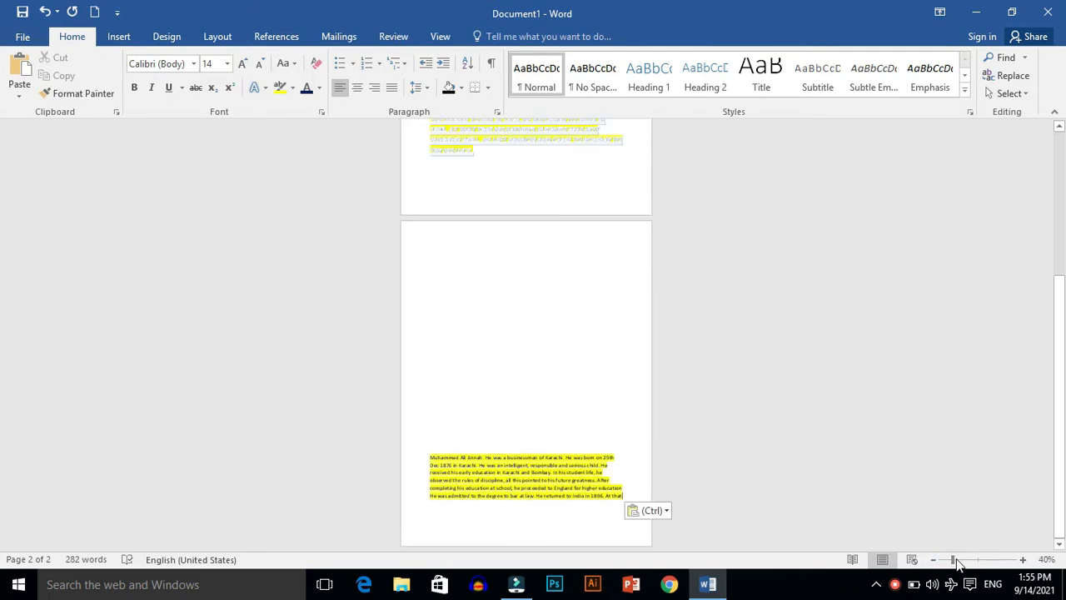
left_click(1023, 559)
left_click(1023, 559)
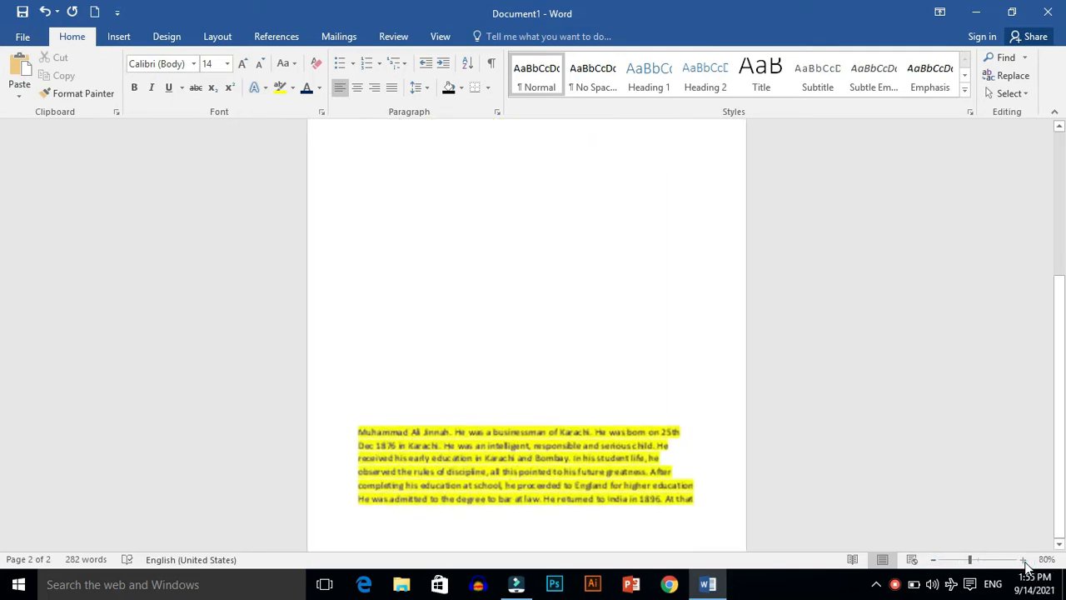
left_click(1023, 559)
left_click(1023, 559)
left_click_drag(1059, 398, 1065, 177)
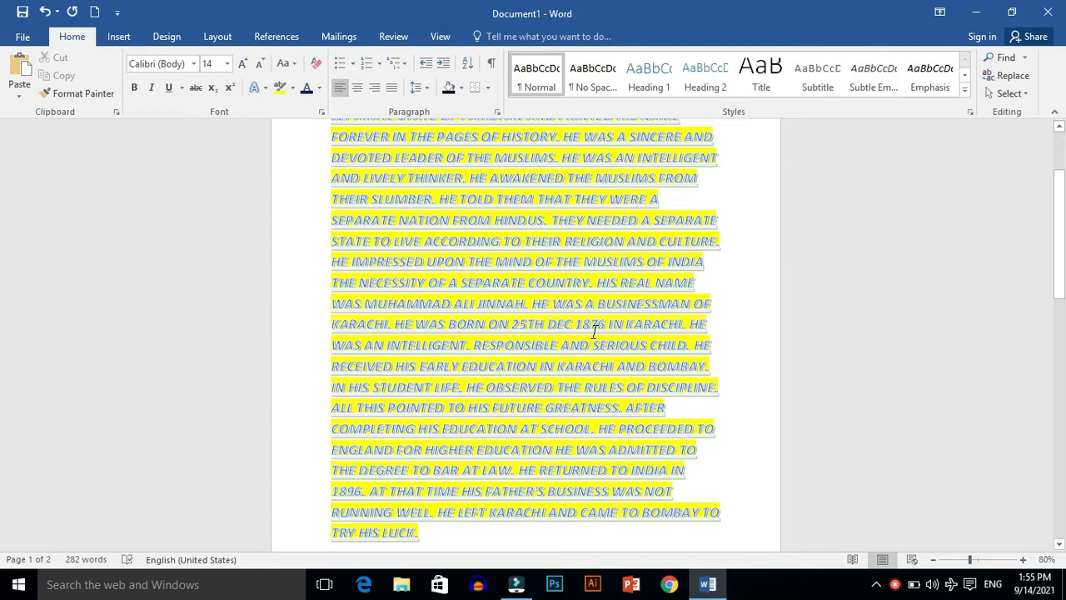
left_click_drag(1060, 233, 1053, 190)
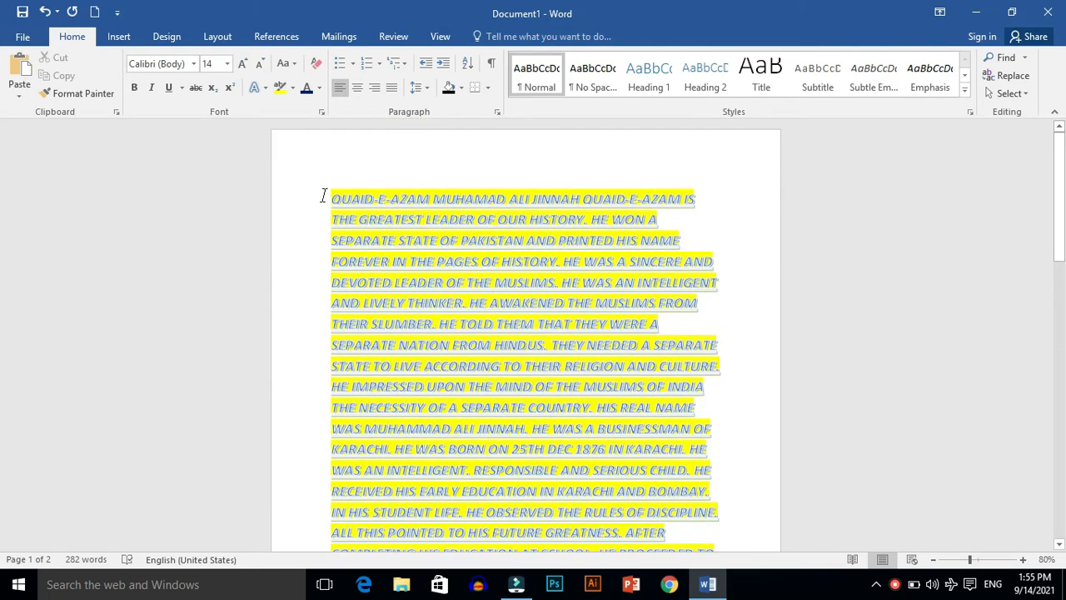
Step: Copy the formatting of the page 1 paragraph onto the pasted lines on page 2 with Format Painter
left_click_drag(326, 189, 483, 221)
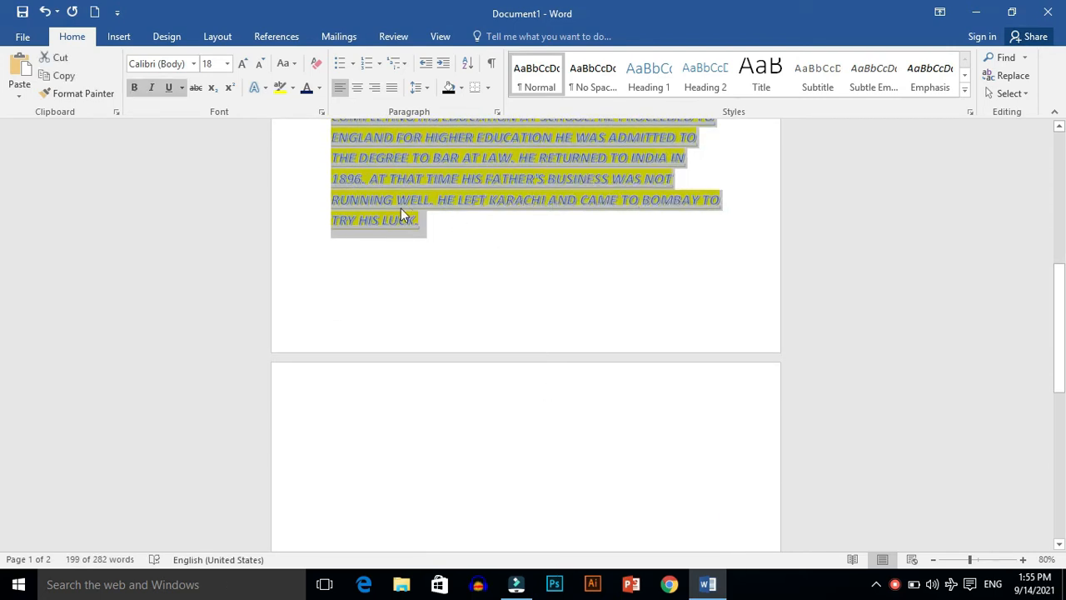
left_click(98, 96)
left_click(99, 95)
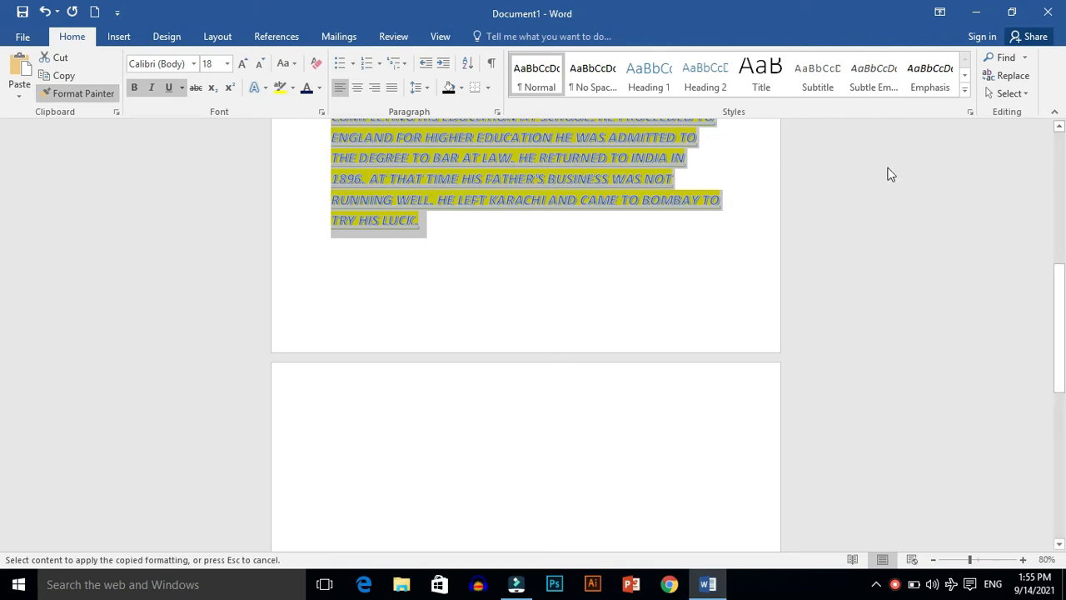
scroll(2, 350, "down", 10)
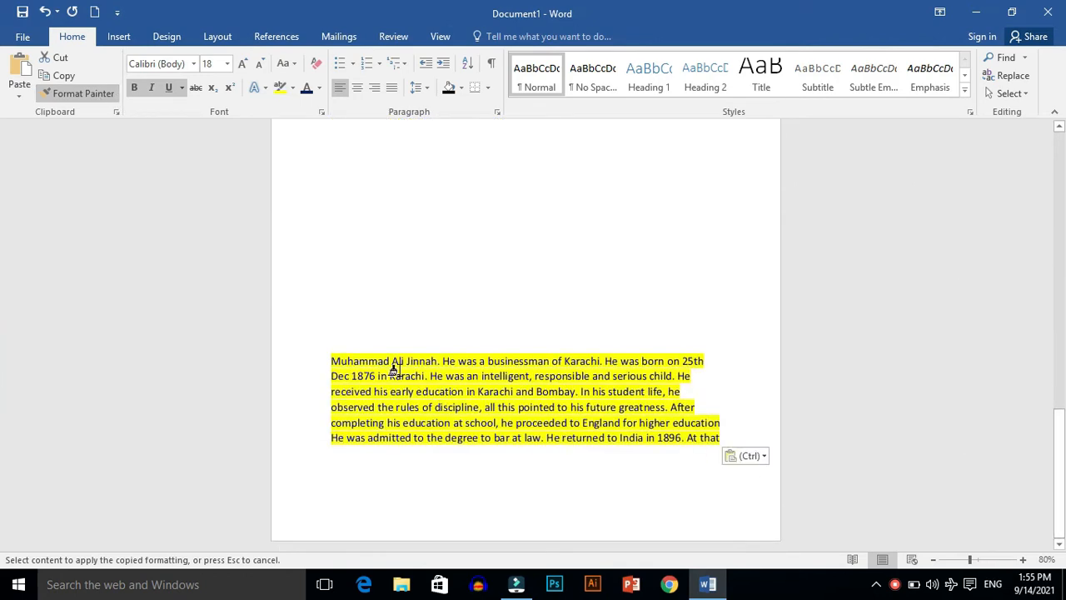
mouse_move(325, 359)
left_mouse_down()
mouse_move(491, 416)
mouse_move(620, 437)
mouse_move(719, 435)
mouse_move(728, 447)
left_mouse_up()
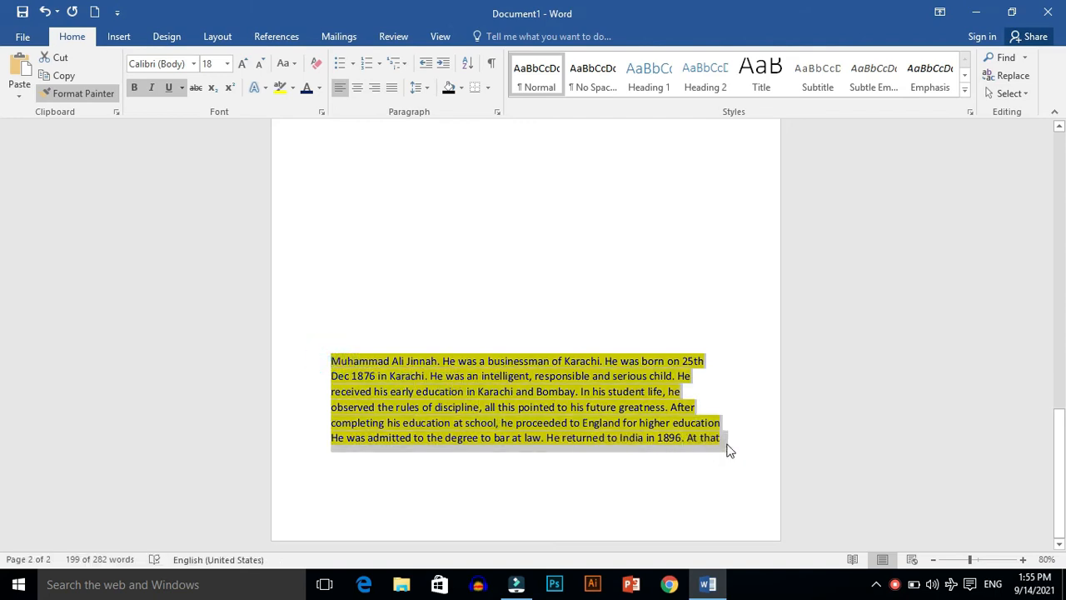
left_click(740, 472)
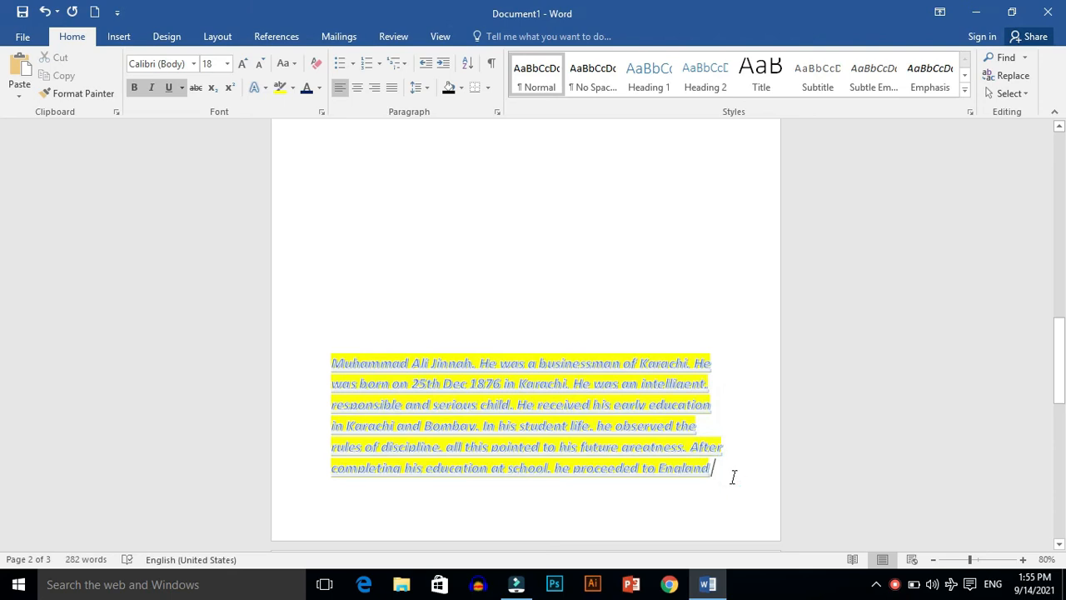
scroll(441, 528, "down", 3)
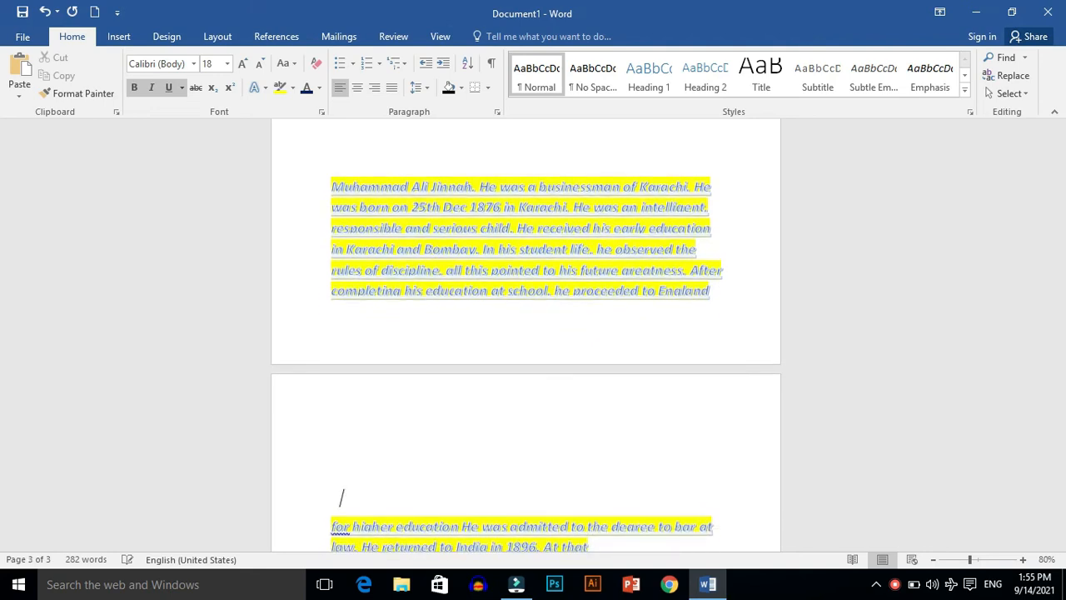
scroll(341, 497, "down", 4)
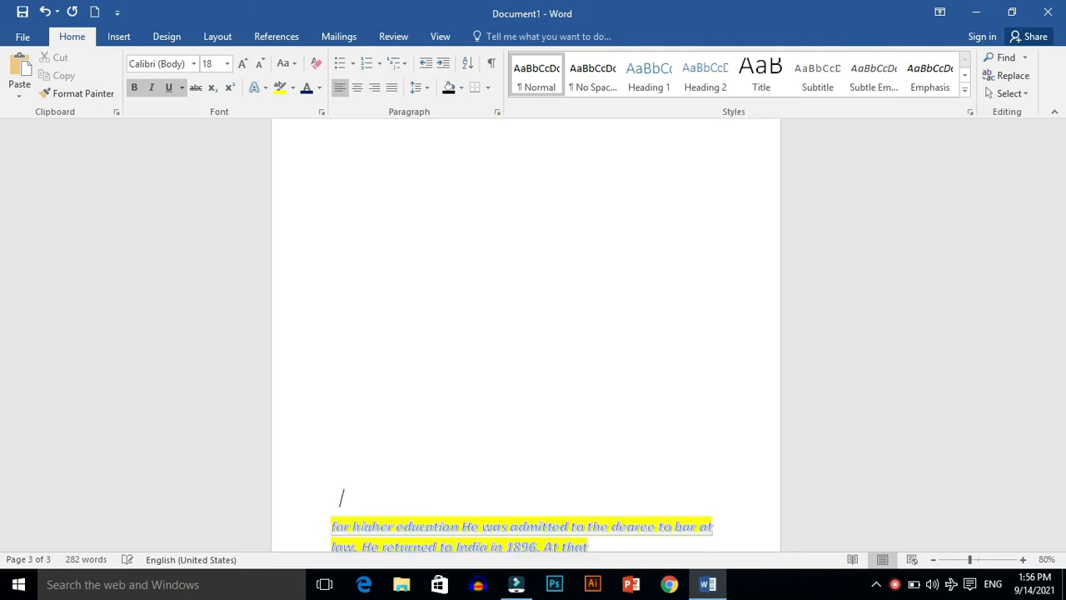
scroll(734, 478, "down", 3)
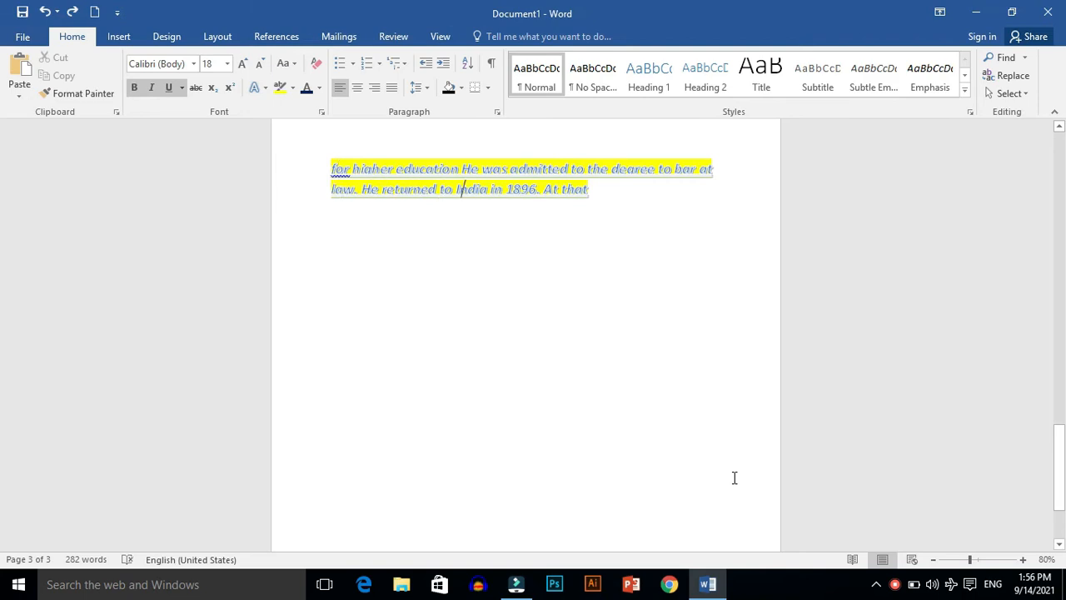
key("Return")
key("Return")
key("Return")
key("Return")
key("Return")
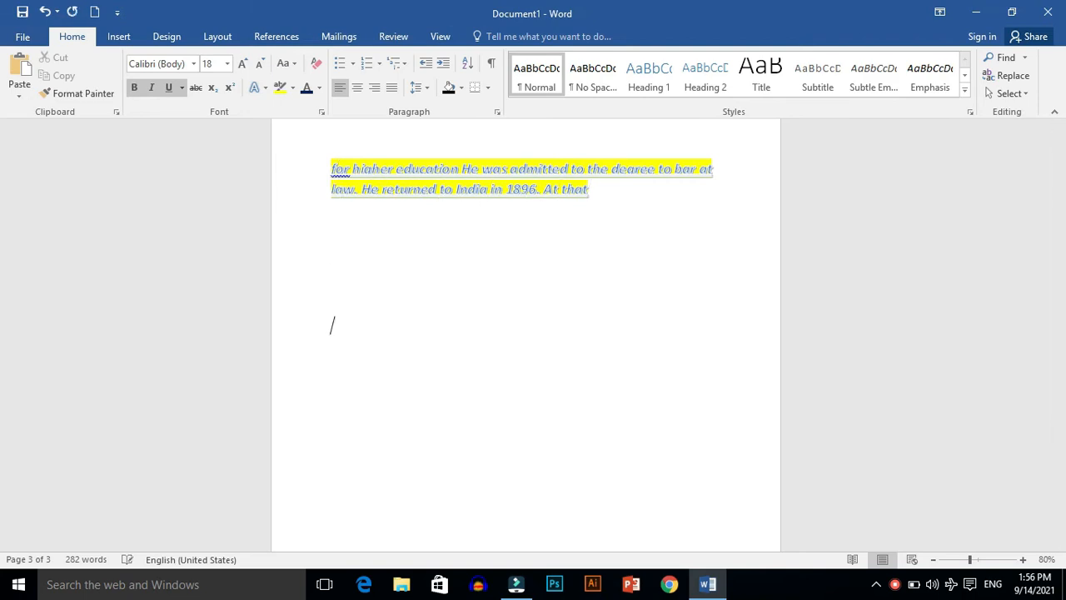
type("My")
Step: Delete all the content of the document, leaving a blank page
key("BackSpace")
key("BackSpace")
key("BackSpace")
key("BackSpace")
key("BackSpace")
key("BackSpace")
key("BackSpace")
key("BackSpace")
key("BackSpace")
key("BackSpace")
key("BackSpace")
key("BackSpace")
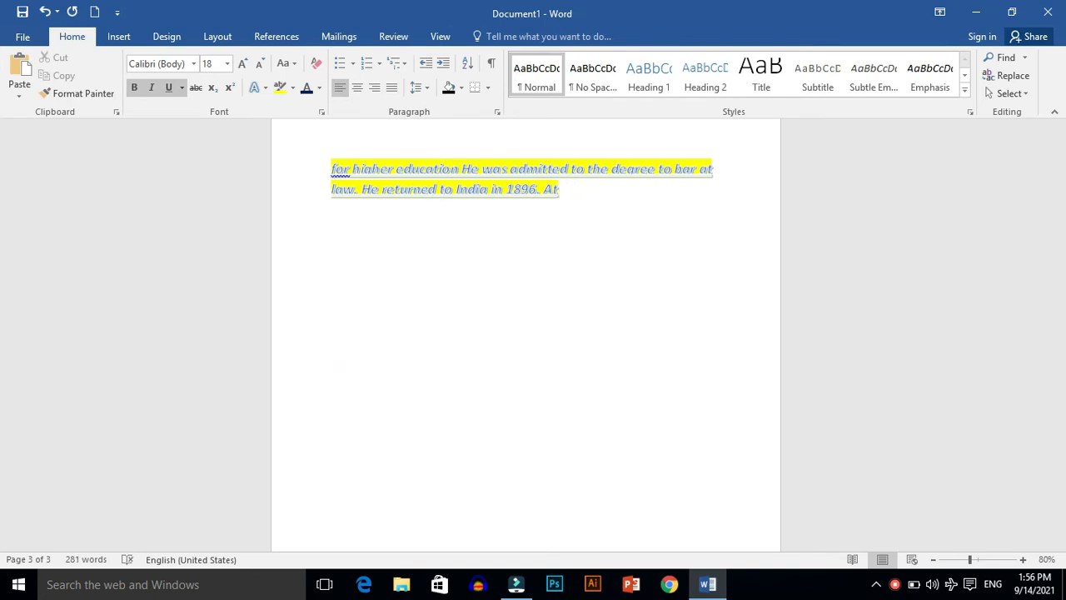
key("BackSpace")
key("BackSpace")
key("BackSpace")
key("BackSpace")
key("BackSpace")
key("BackSpace")
key("BackSpace")
key("BackSpace")
key("BackSpace")
key("BackSpace")
key("BackSpace")
key("BackSpace")
key("BackSpace")
key("BackSpace")
key("BackSpace")
key("BackSpace")
key("BackSpace")
key("BackSpace")
key("BackSpace")
key("BackSpace")
key("BackSpace")
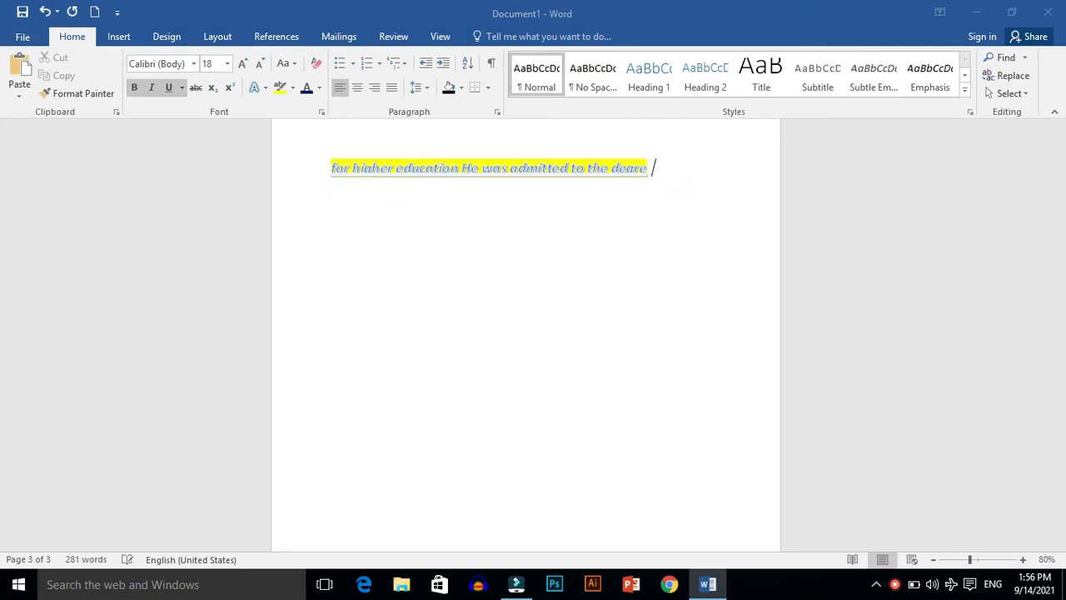
key("BackSpace")
key("BackSpace")
key("BackSpace")
key("BackSpace")
key("BackSpace")
key("BackSpace")
key("BackSpace")
key("BackSpace")
key("BackSpace")
key("BackSpace")
key("BackSpace")
key("BackSpace")
key("BackSpace")
key("BackSpace")
key("BackSpace")
key("BackSpace")
key("BackSpace")
key("BackSpace")
key("BackSpace")
key("BackSpace")
key("BackSpace")
key("BackSpace")
key("BackSpace")
key("BackSpace")
key("BackSpace")
key("BackSpace")
key("BackSpace")
key("BackSpace")
key("ctrl+a")
key("BackSpace")
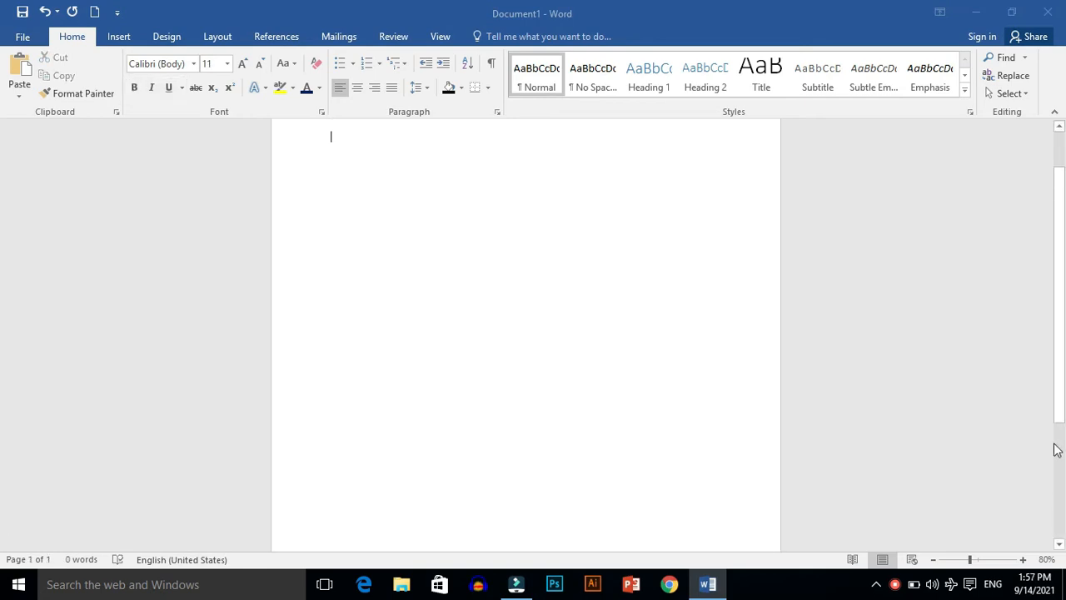
Step: Write a short sample sentence on the blank page beginning "My name is" and ending with a first name
left_click_drag(1063, 425, 1057, 293)
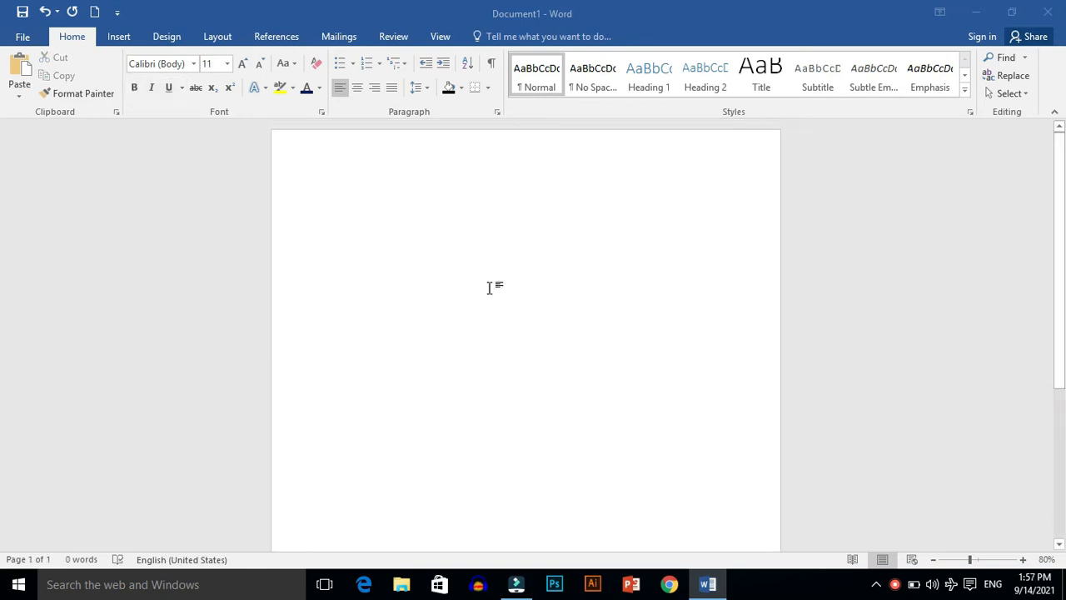
type("My")
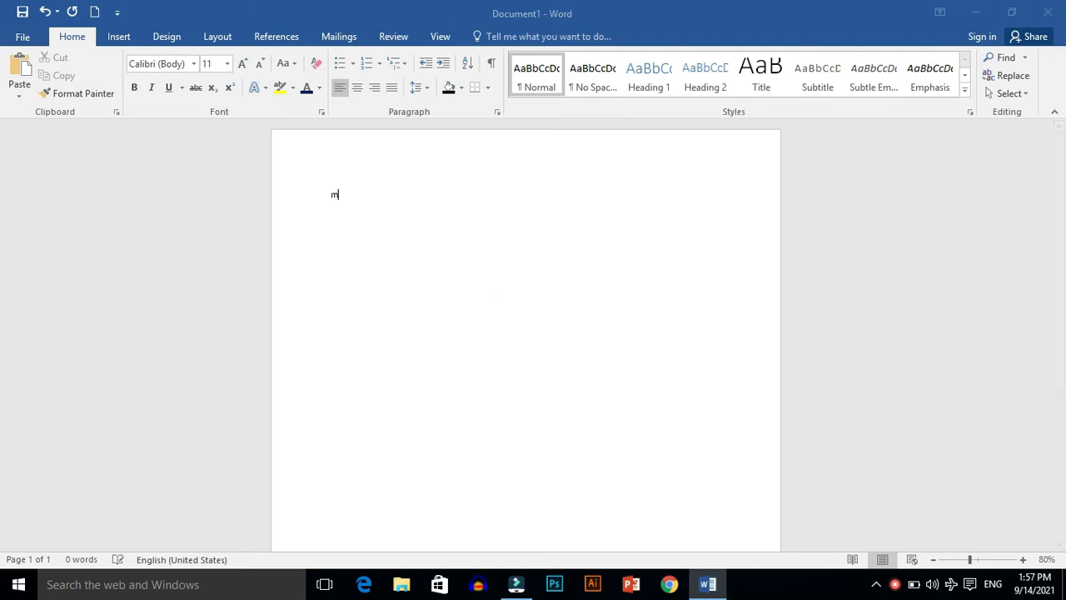
type(" name is ahmad")
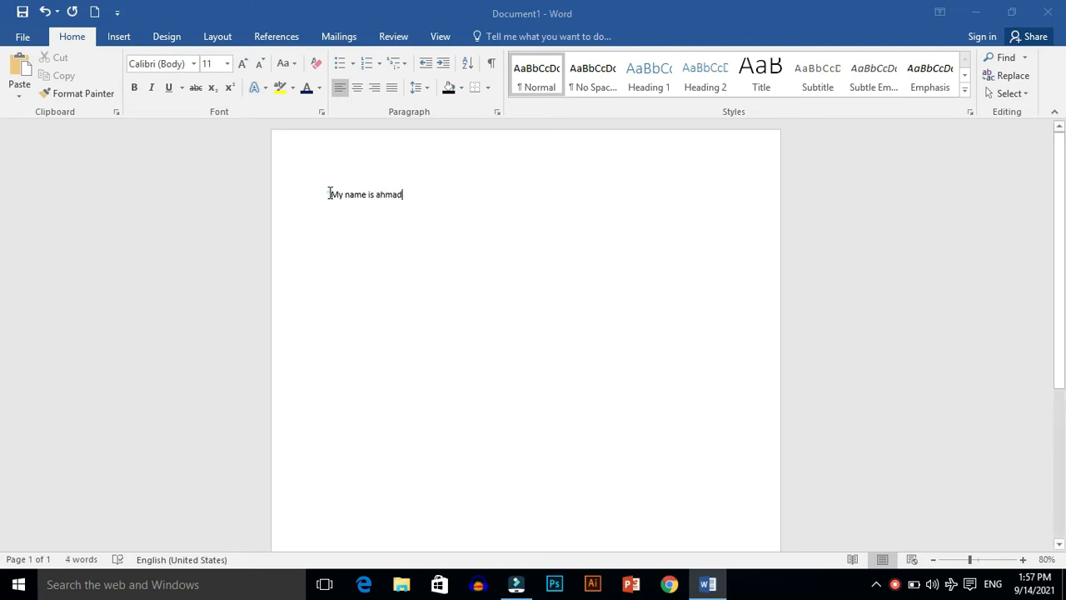
Step: Enlarge the sample sentence to font size 20 and change its font to Bauhaus 93
left_click_drag(329, 193, 408, 194)
left_click(240, 67)
left_click(240, 67)
left_click(240, 67)
left_click(240, 67)
left_click(240, 67)
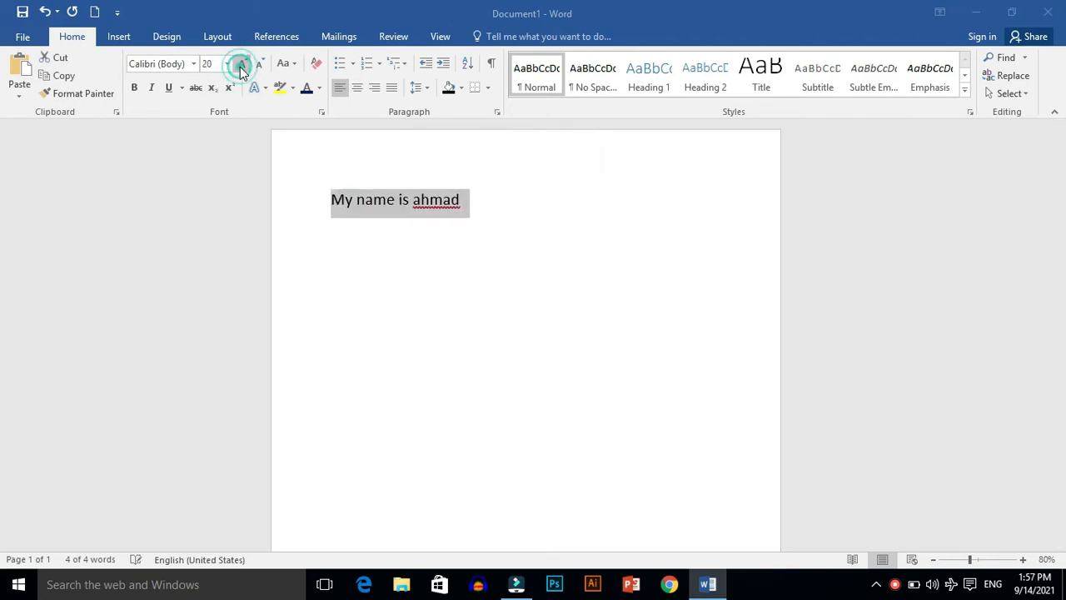
left_click(193, 64)
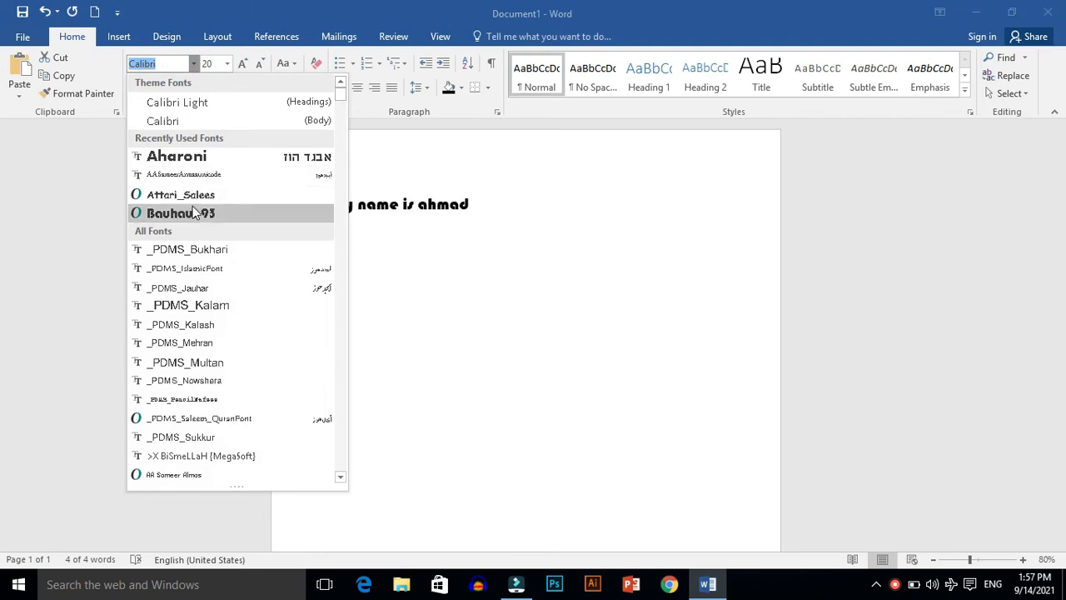
left_click(189, 210)
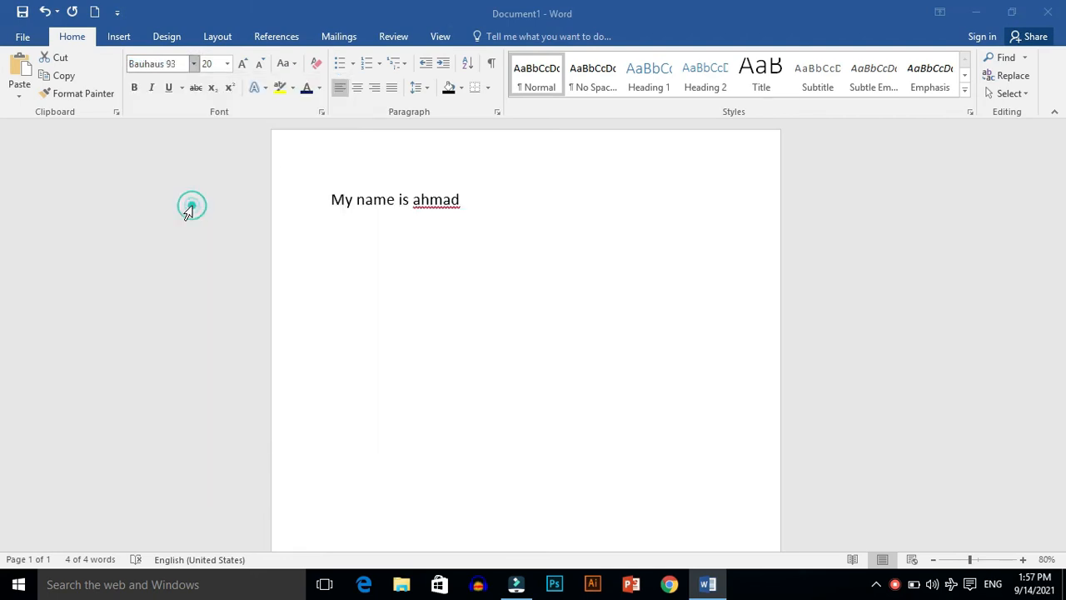
Step: Format the sample sentence in italic with a double underline, leaving bold off
left_click(134, 87)
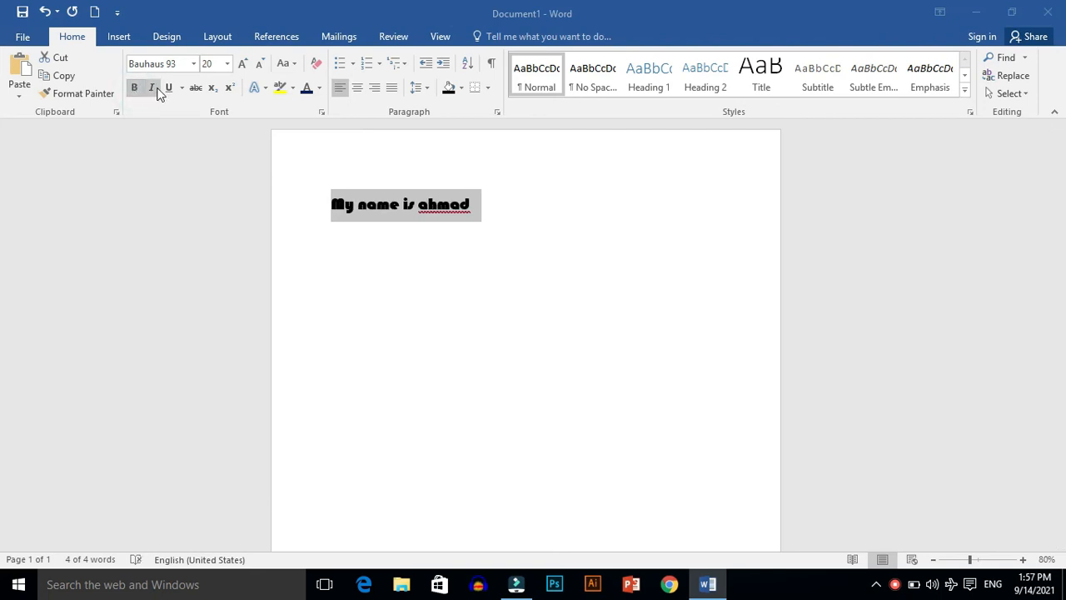
left_click(134, 87)
left_click(151, 88)
left_click(182, 87)
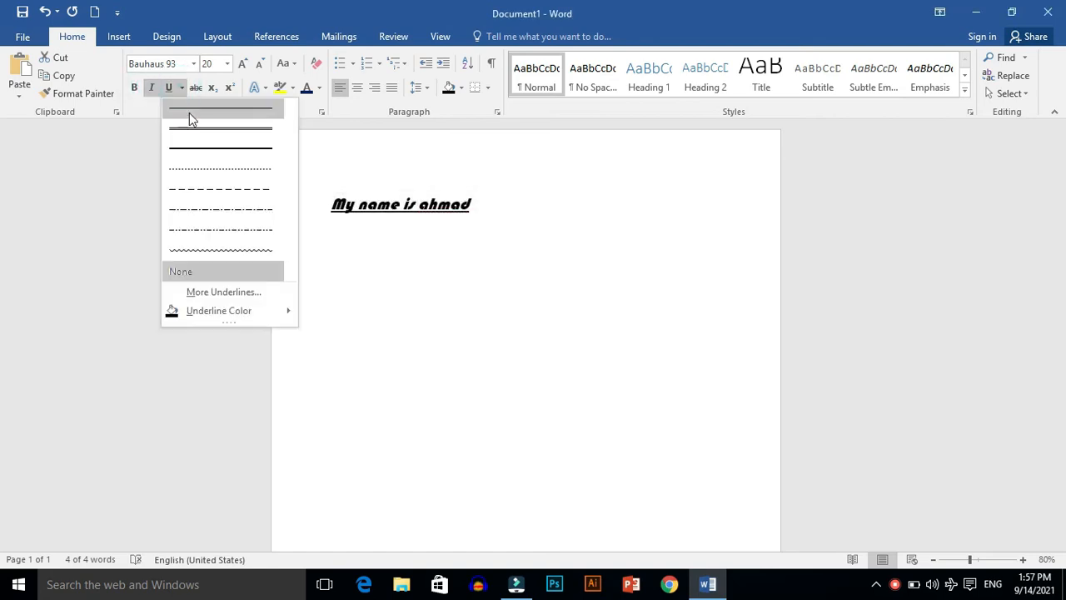
left_click(192, 128)
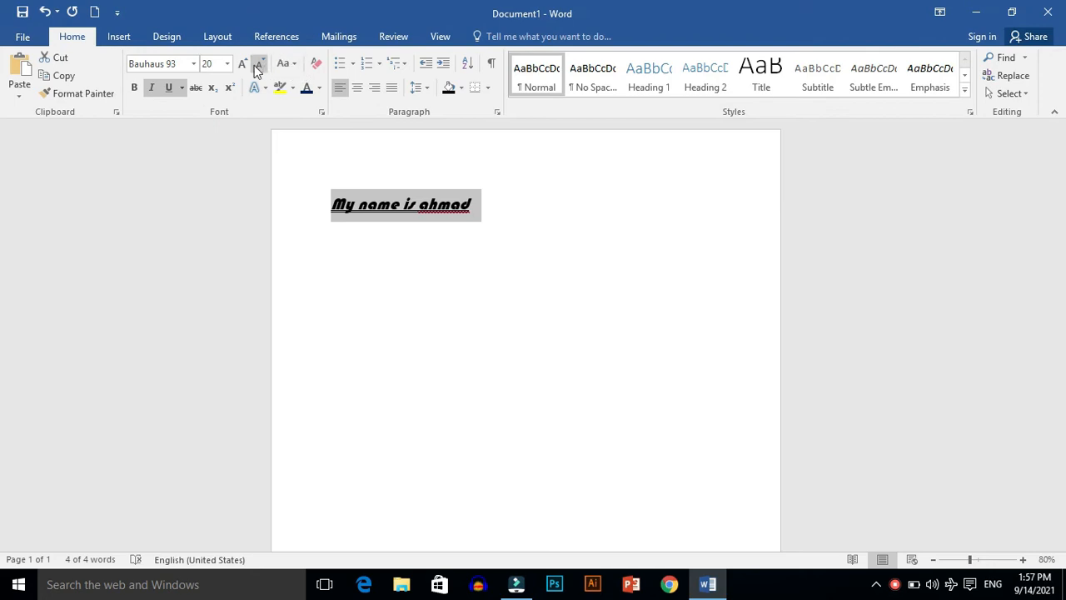
Step: Change the sample sentence to uppercase and highlight it in yellow
left_click(286, 64)
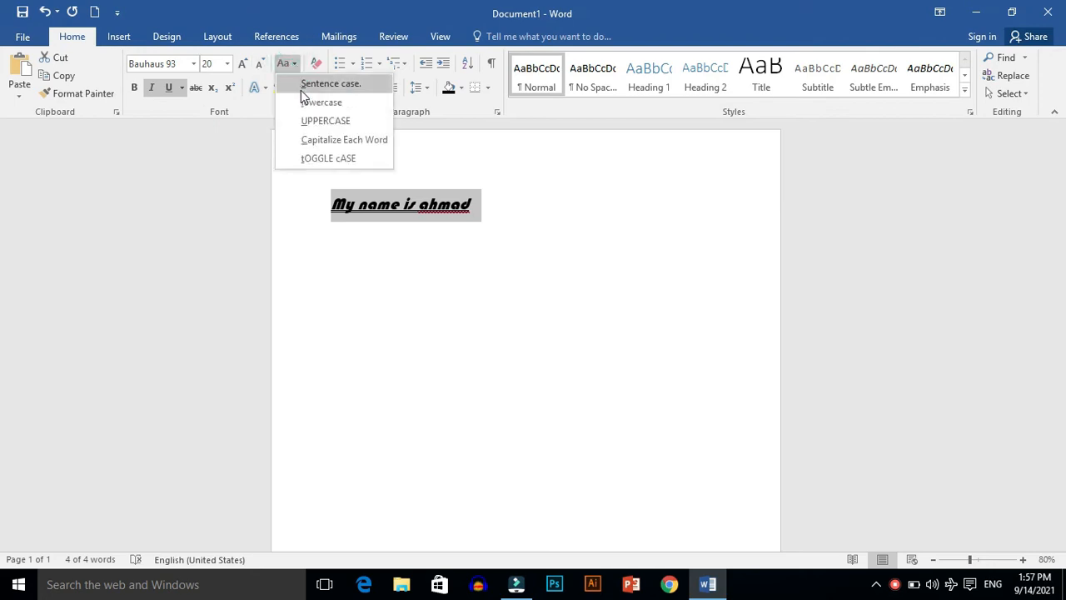
left_click(309, 121)
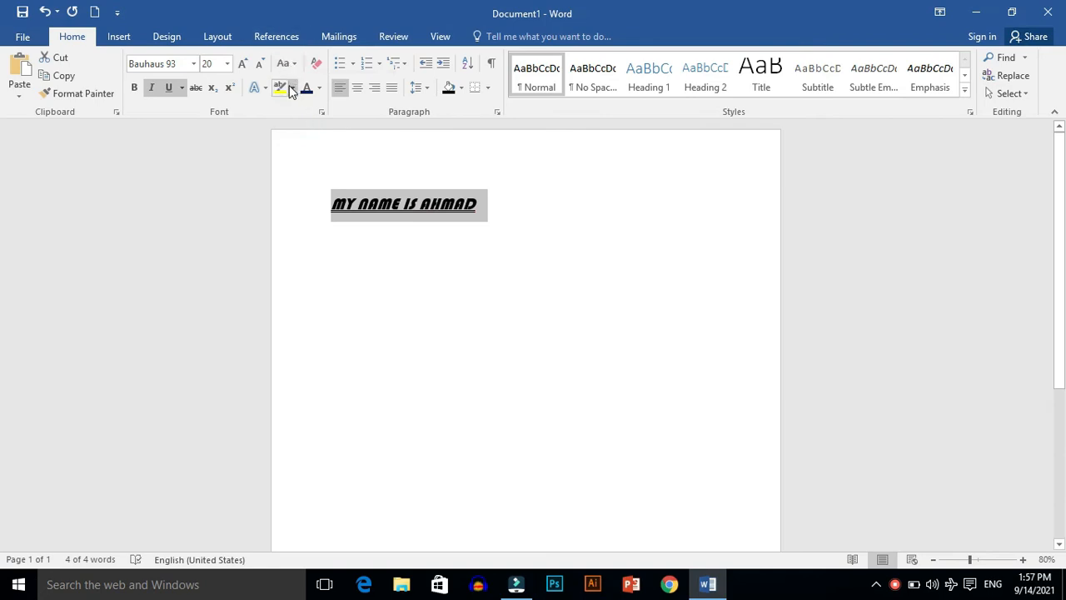
left_click(292, 87)
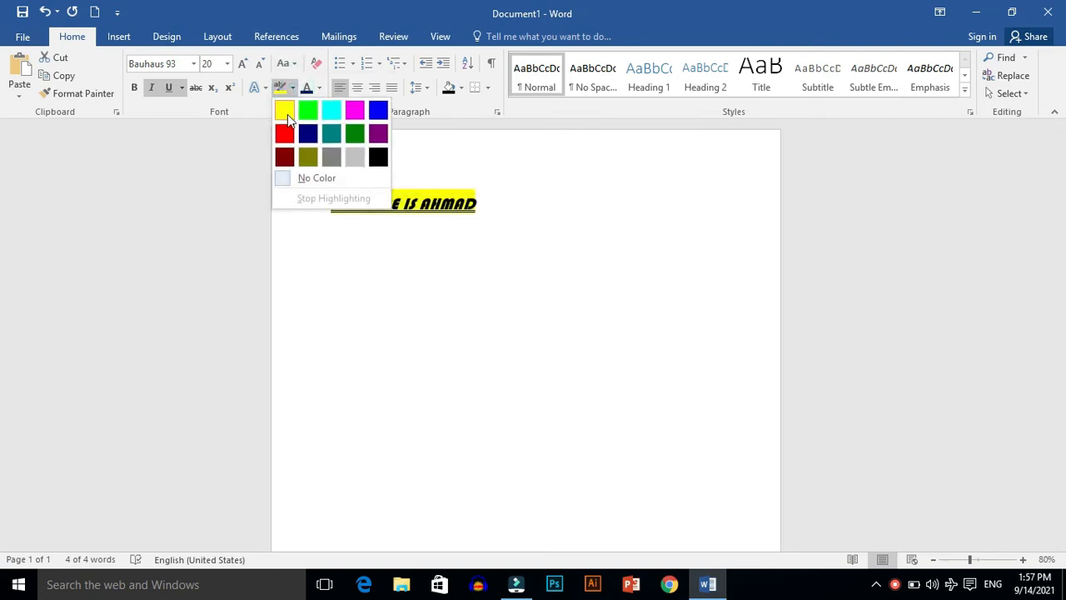
left_click(284, 111)
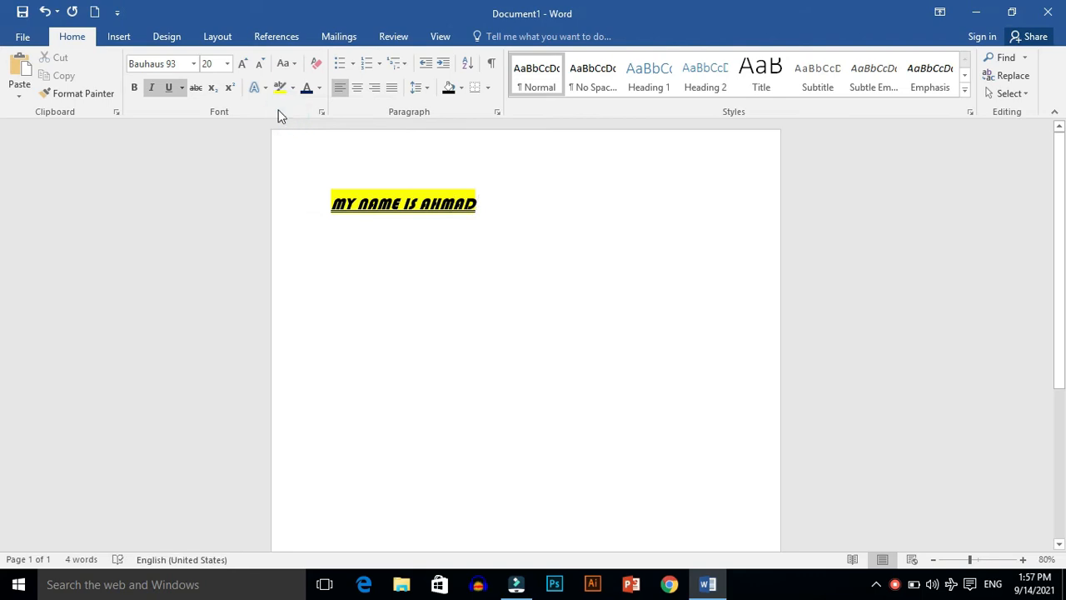
Step: Try to apply a grey text effect and the standard dark red font color to the highlighted sentence
left_click(265, 89)
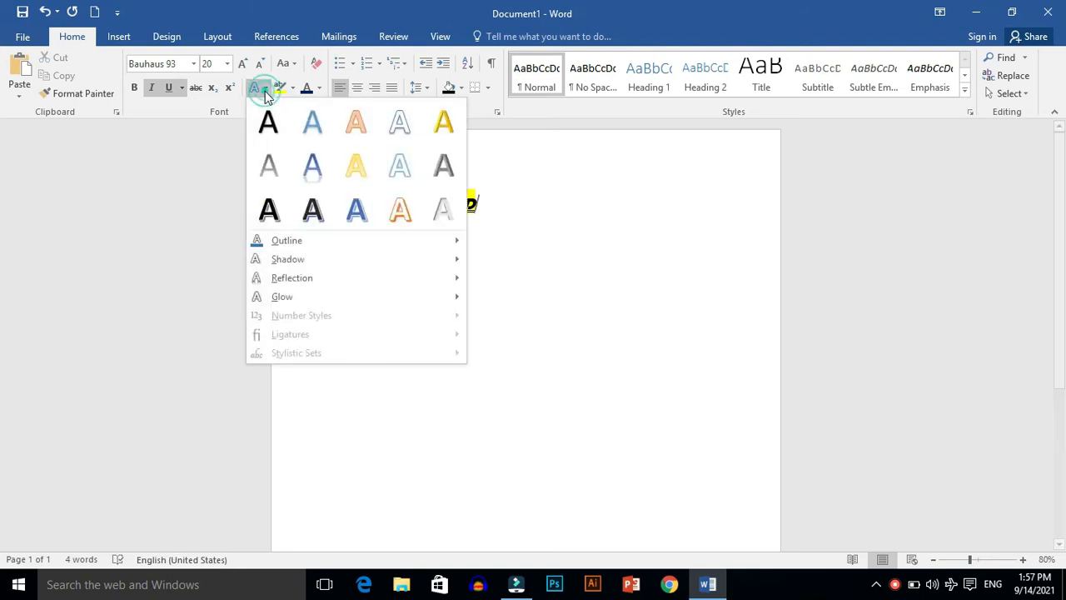
left_click(272, 175)
left_click(318, 88)
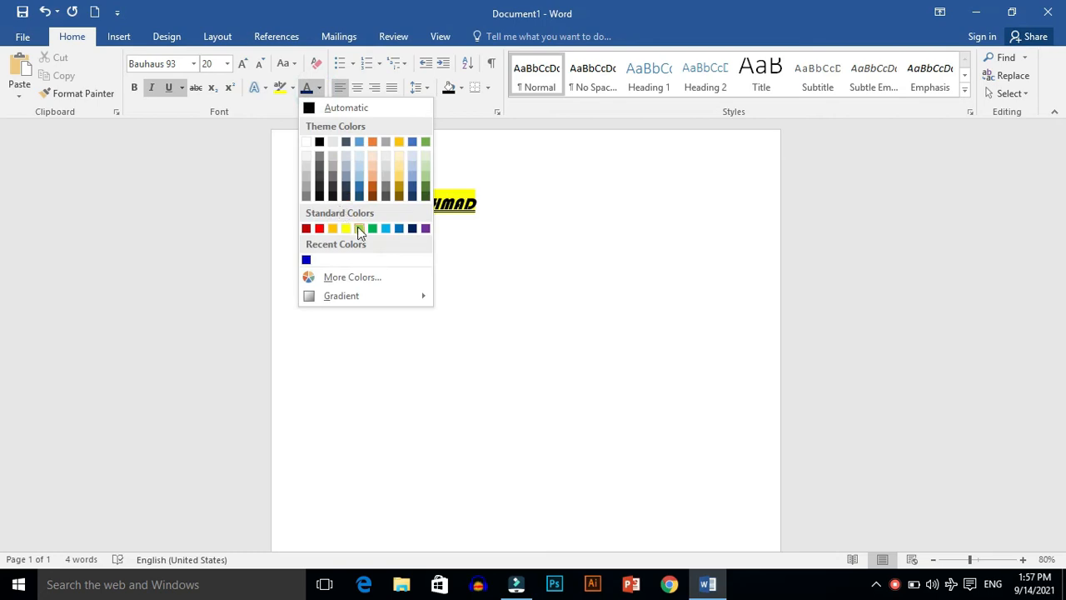
left_click(310, 229)
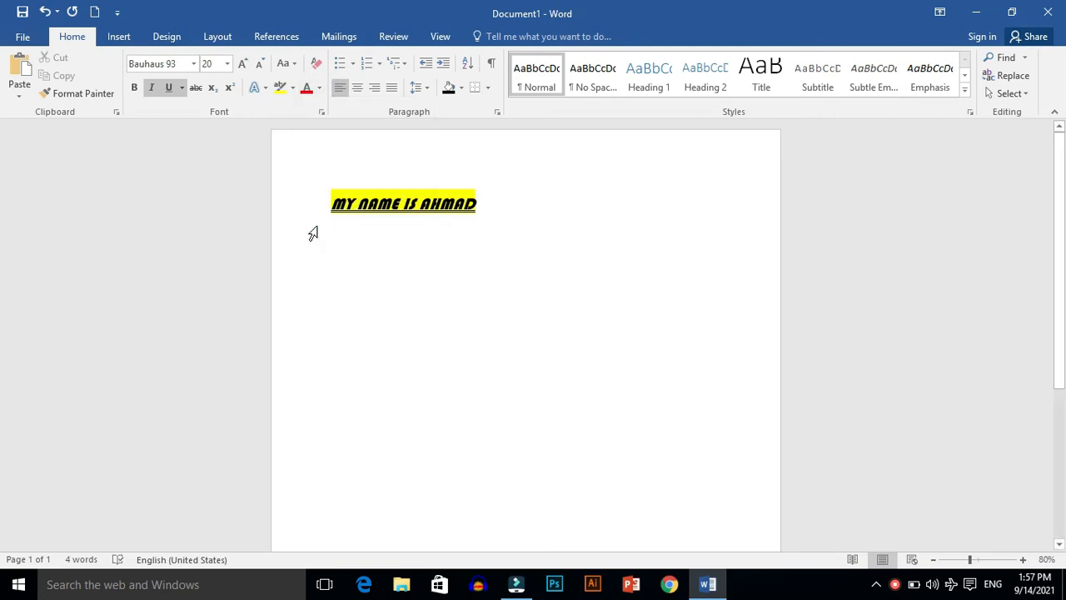
Step: Color the whole highlighted sentence in standard red
left_click(312, 233)
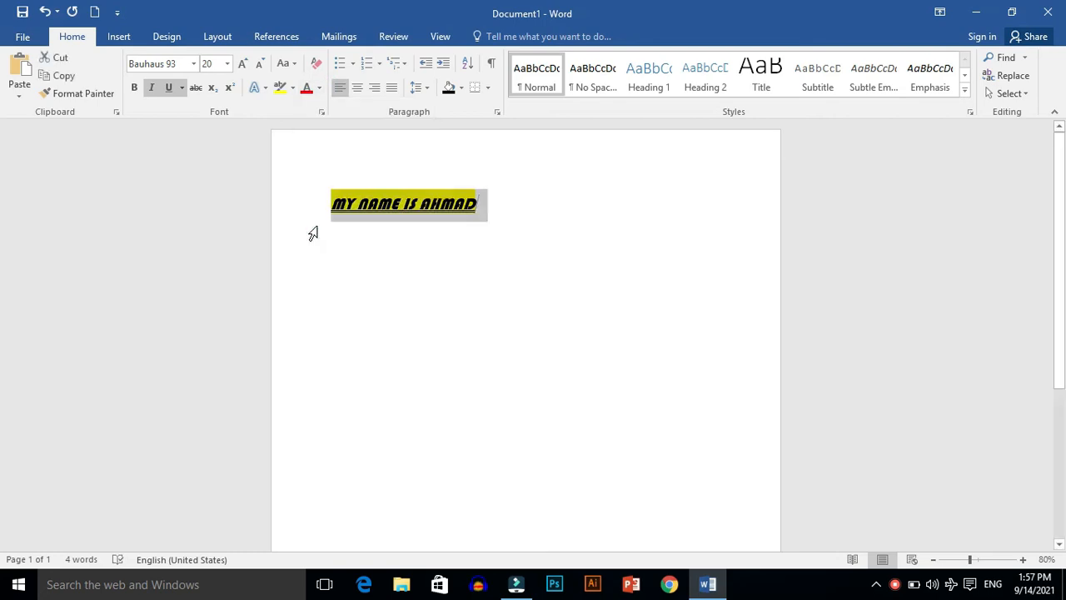
left_click(320, 90)
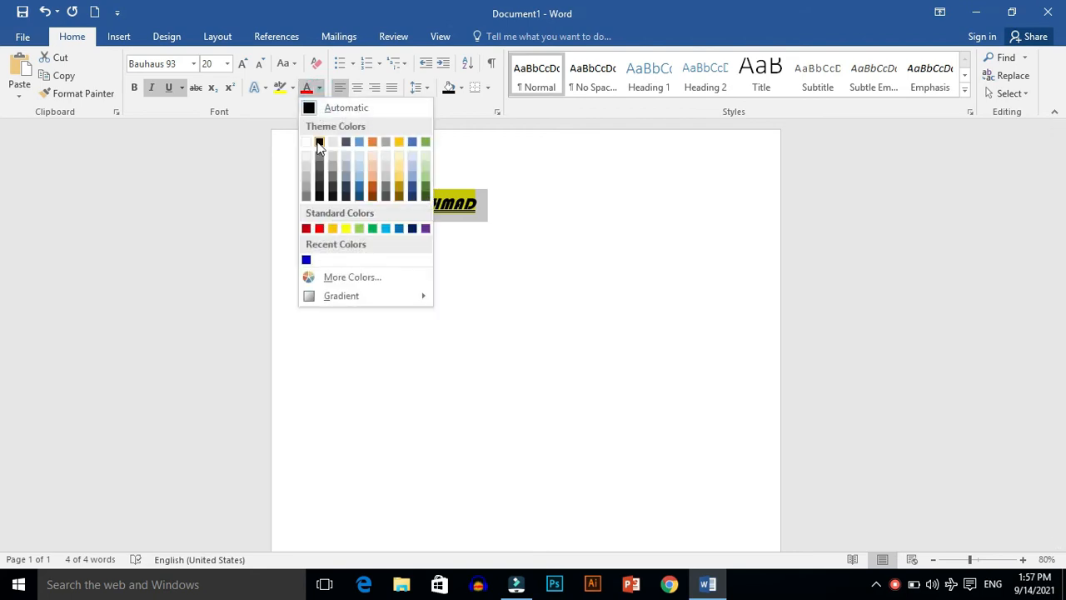
left_click(320, 229)
left_click(388, 241)
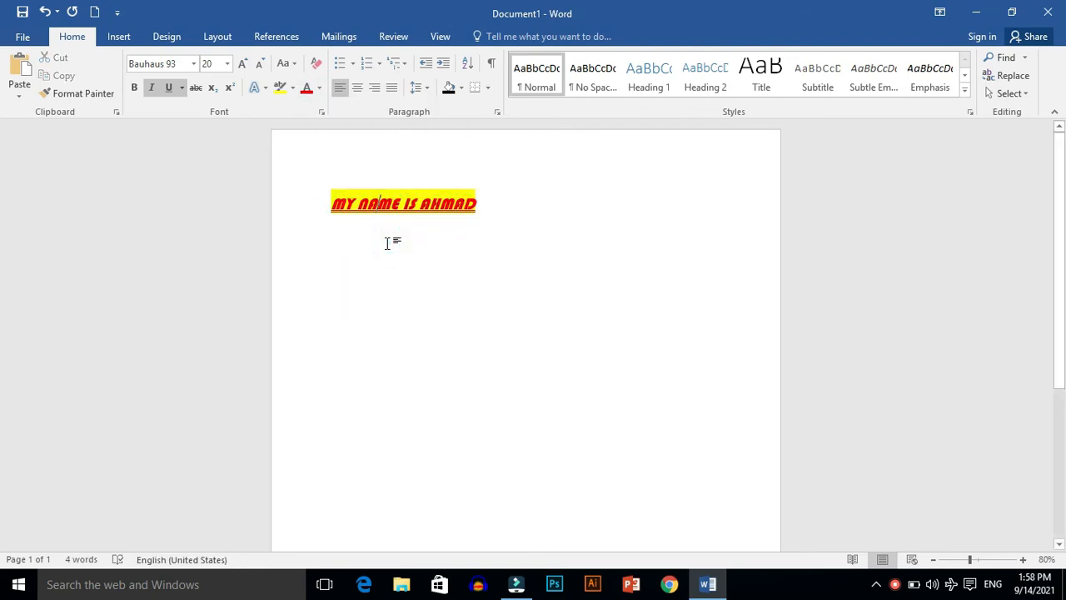
Step: Write a second sentence two lines below the first, made of the first name followed by "is my best friend"
left_click(500, 205)
key("Return")
key("Return")
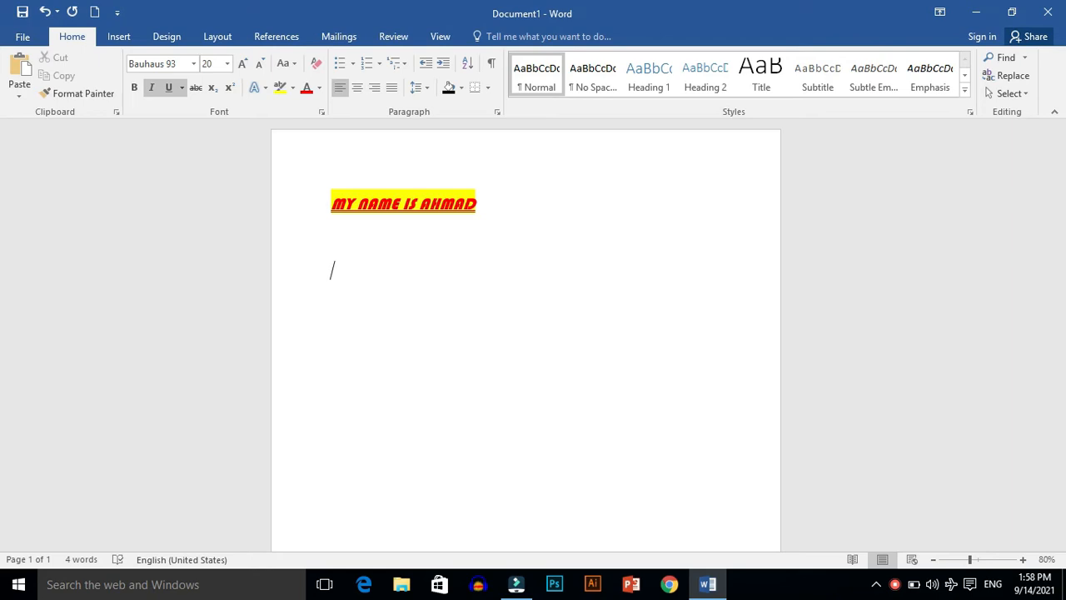
type("ahmad ")
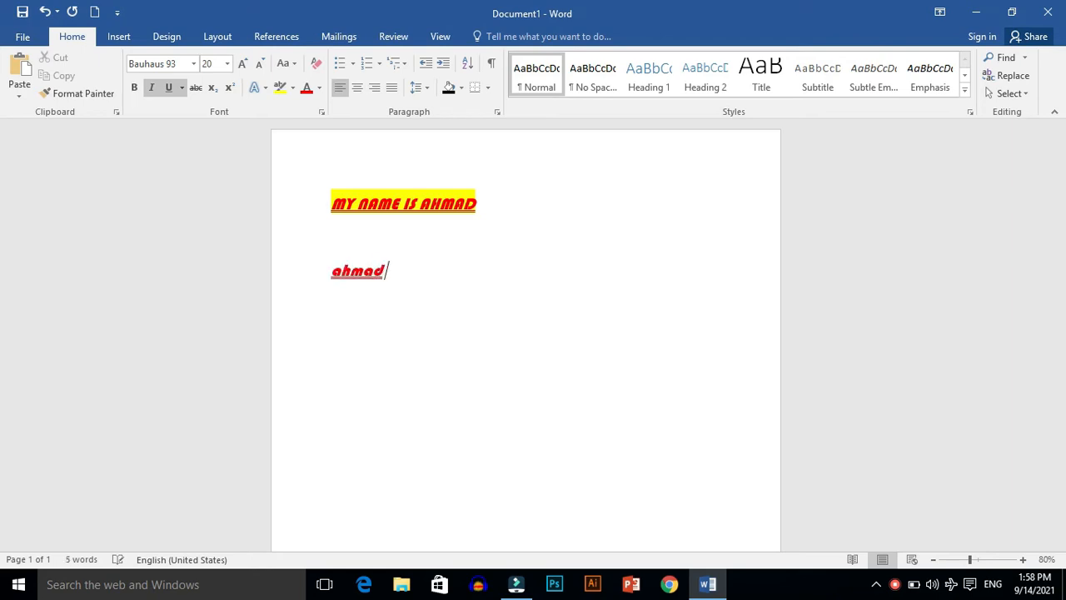
type("is my best fr")
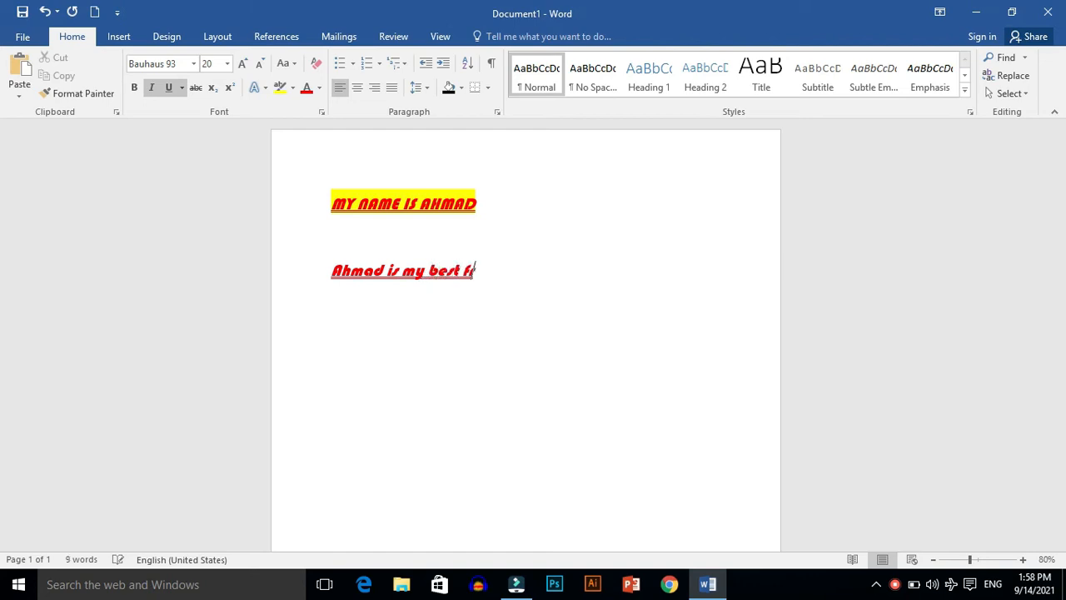
type("iend")
left_click(530, 265)
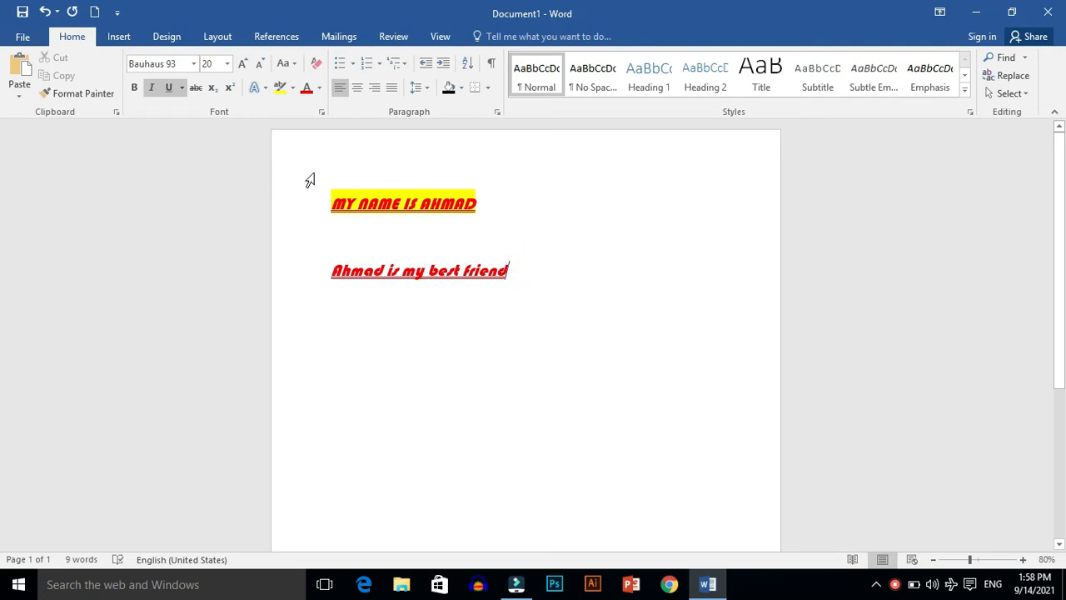
Step: Copy the formatting of the first sentence onto the second sentence with Format Painter
left_click_drag(328, 199, 481, 209)
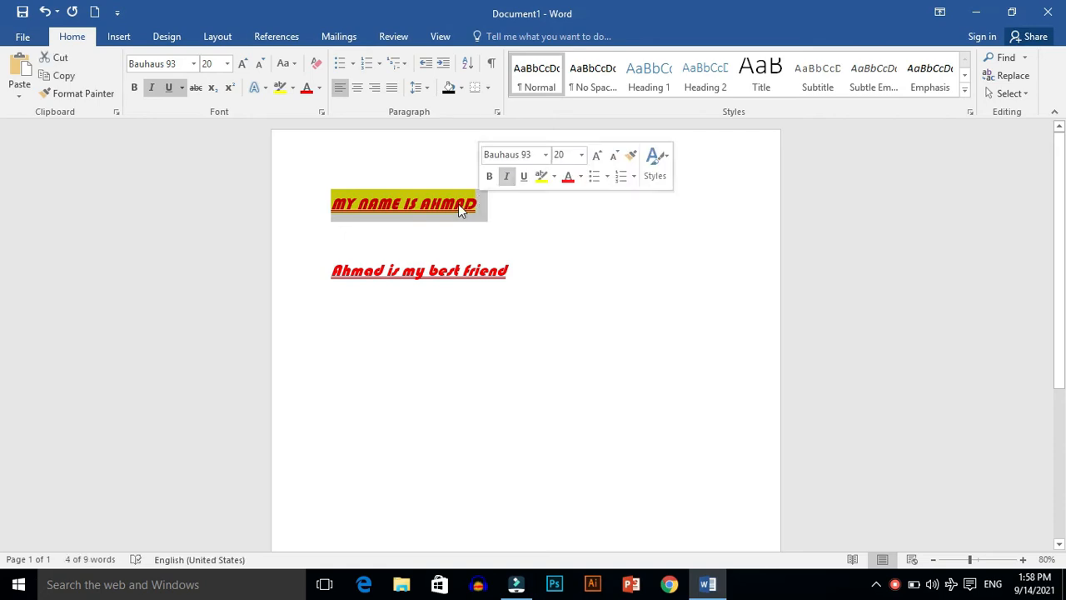
left_click(77, 93)
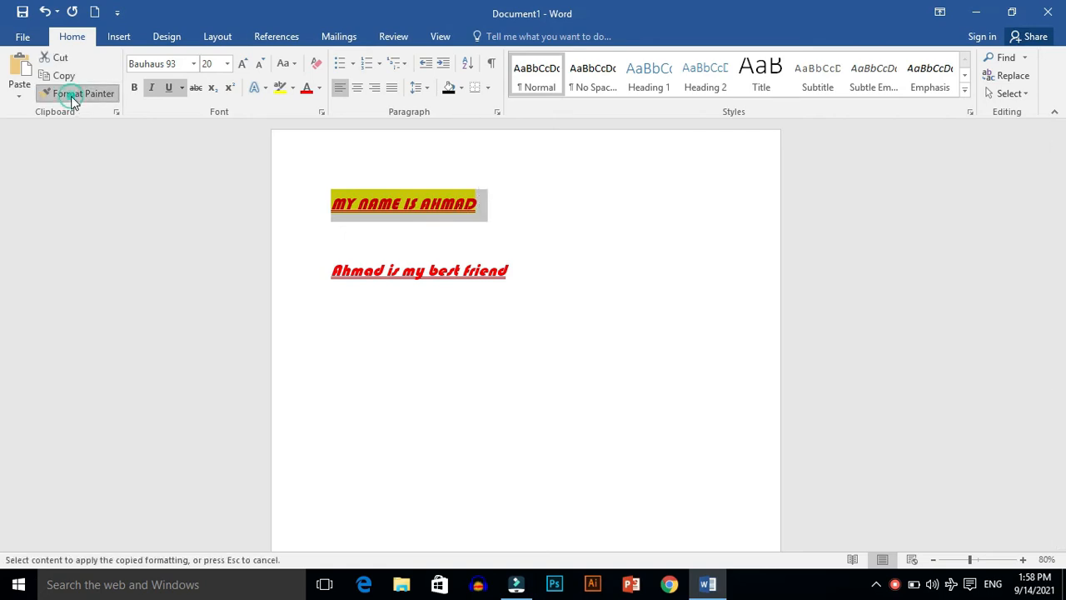
left_click(324, 268)
left_click_drag(327, 268, 500, 271)
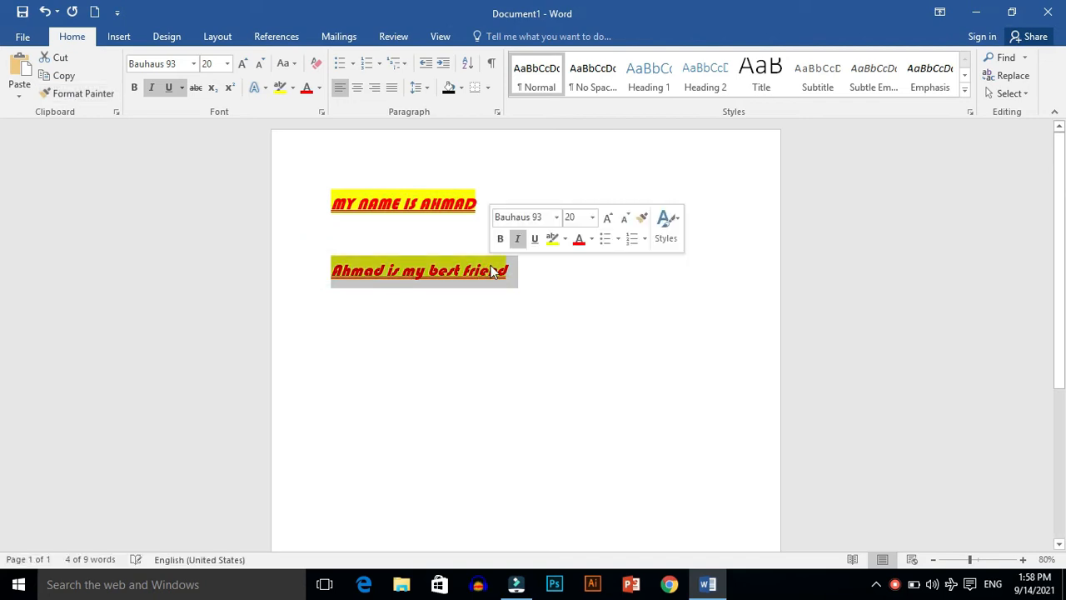
left_click(588, 273)
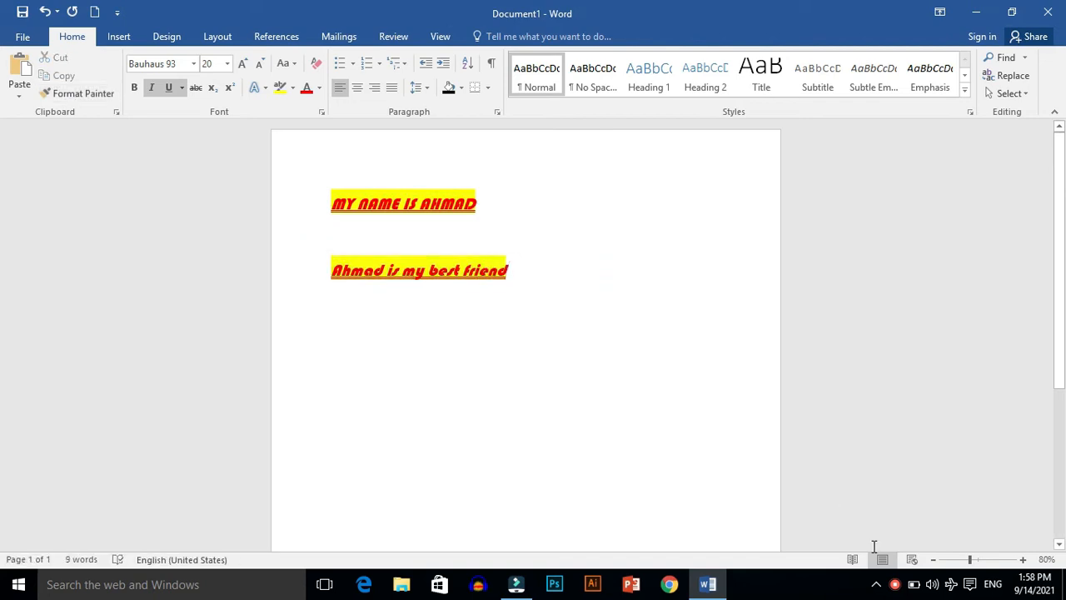
left_click(896, 585)
right_click(897, 585)
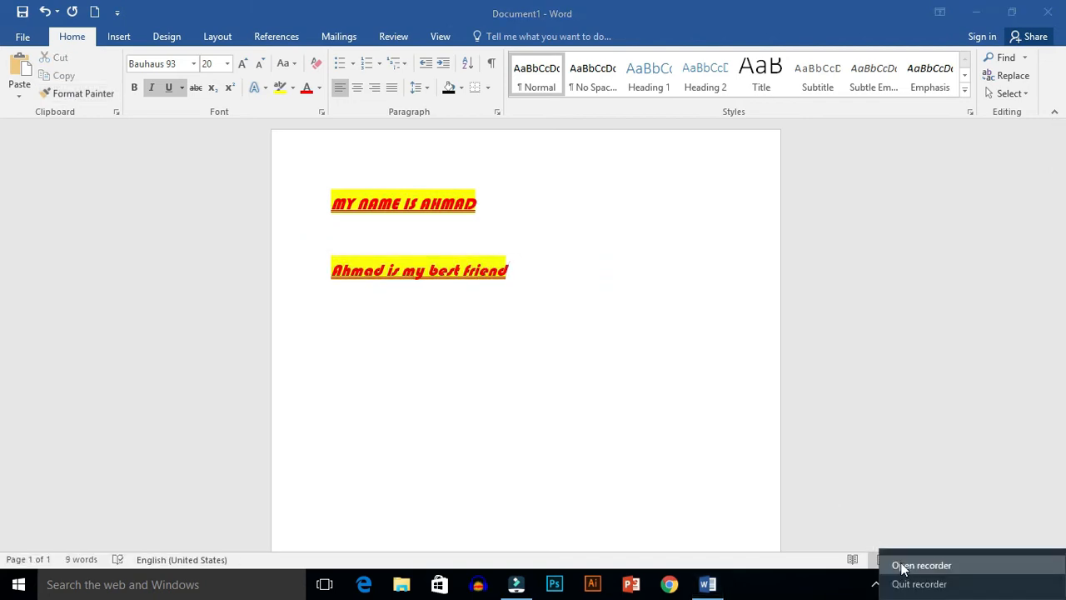
left_click(904, 567)
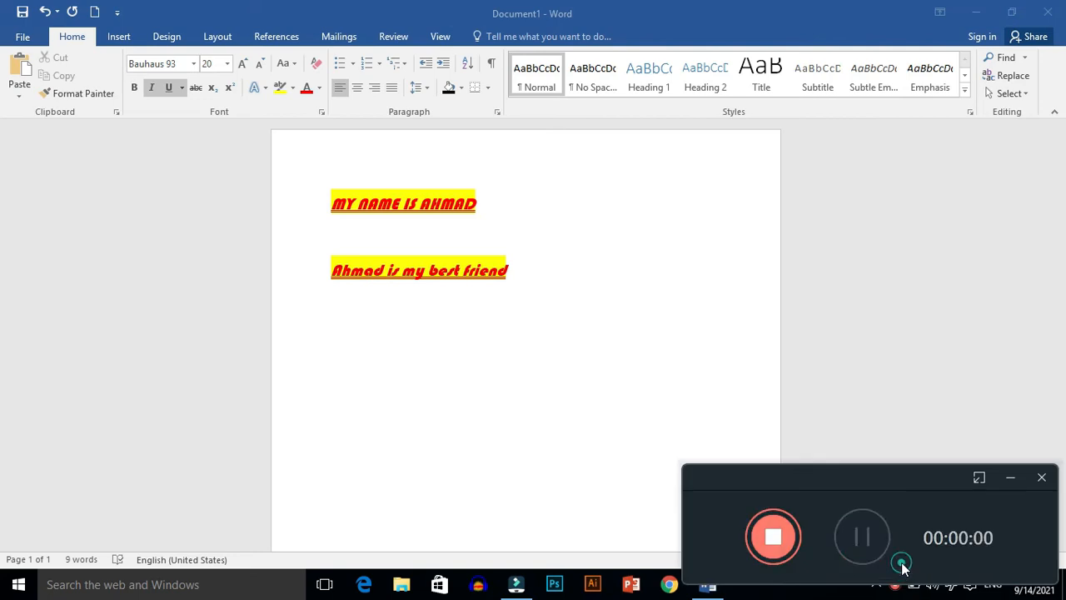
left_click(613, 421)
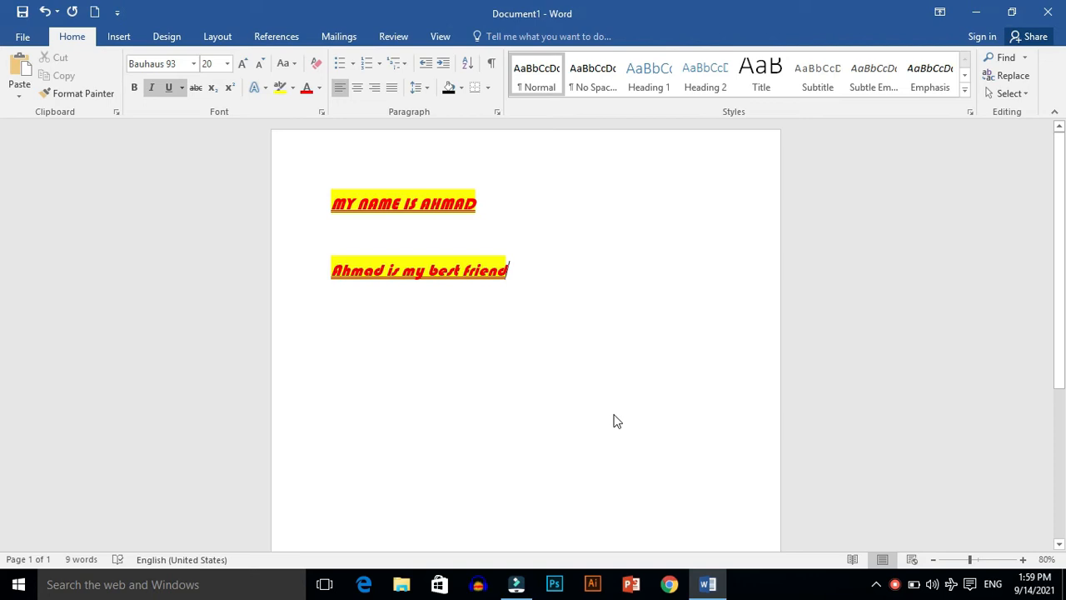
Step: Delete all the document's content and write only a lowercase first name on the blank page
key("ctrl+a")
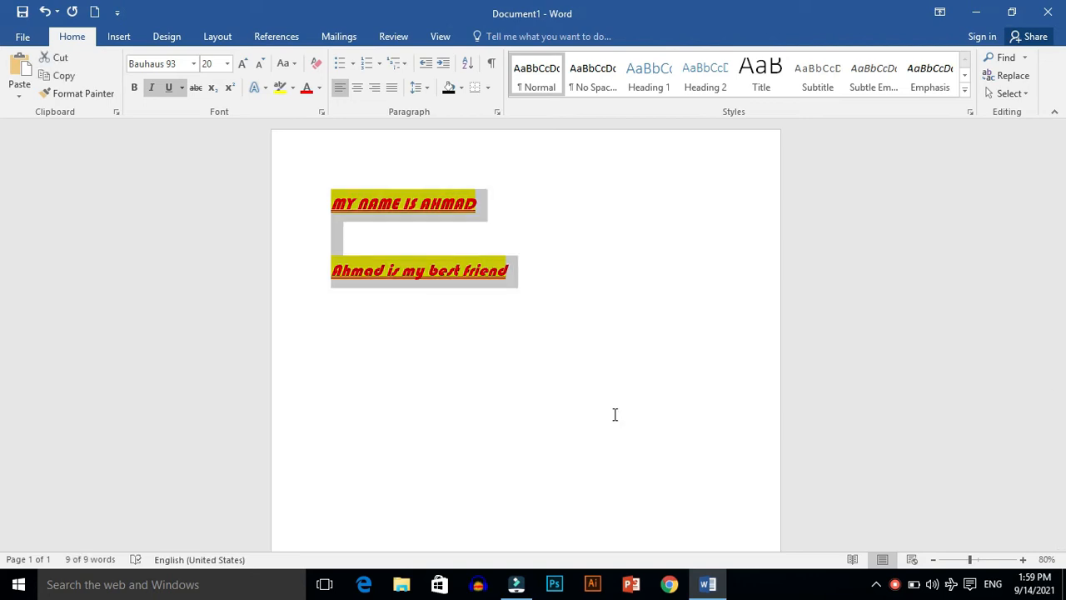
key("ctrl+z")
key("ctrl+a")
key("Delete")
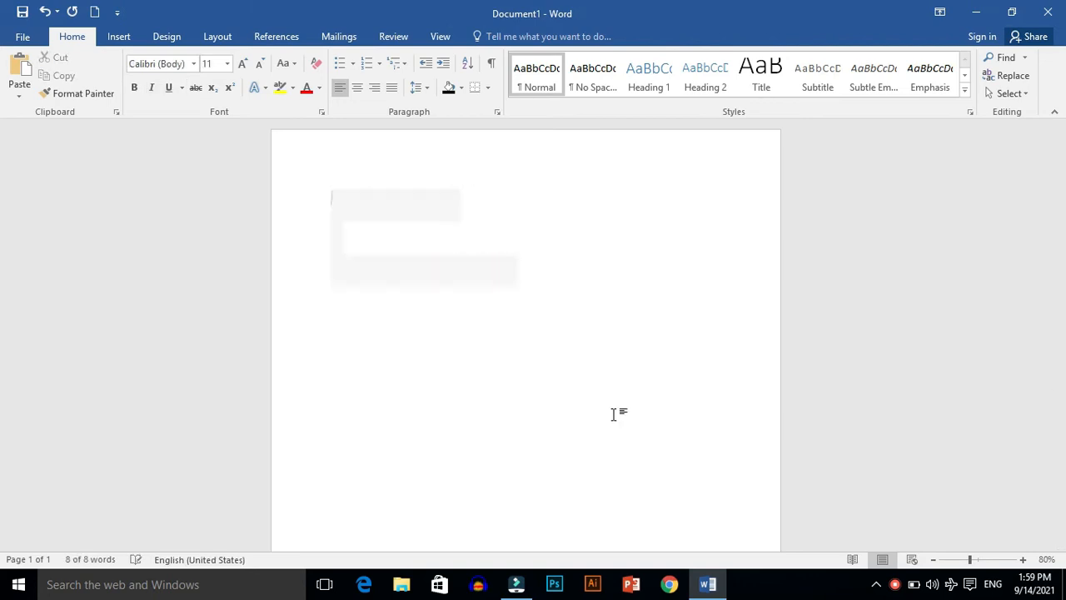
type("ahn")
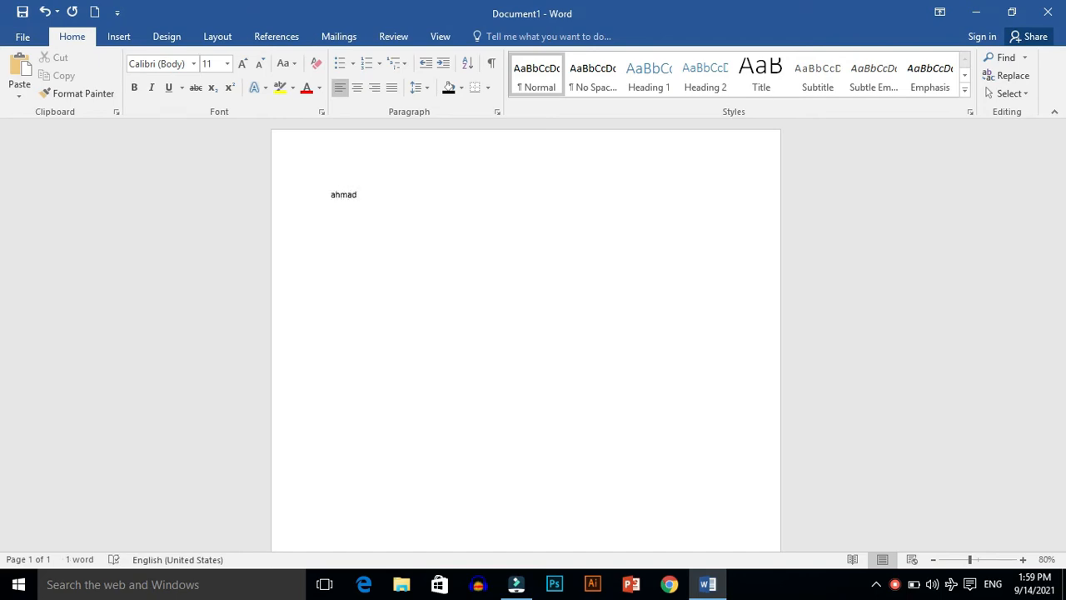
Step: Enlarge the name to font size 24 and make it bold and italic
key("ctrl+a")
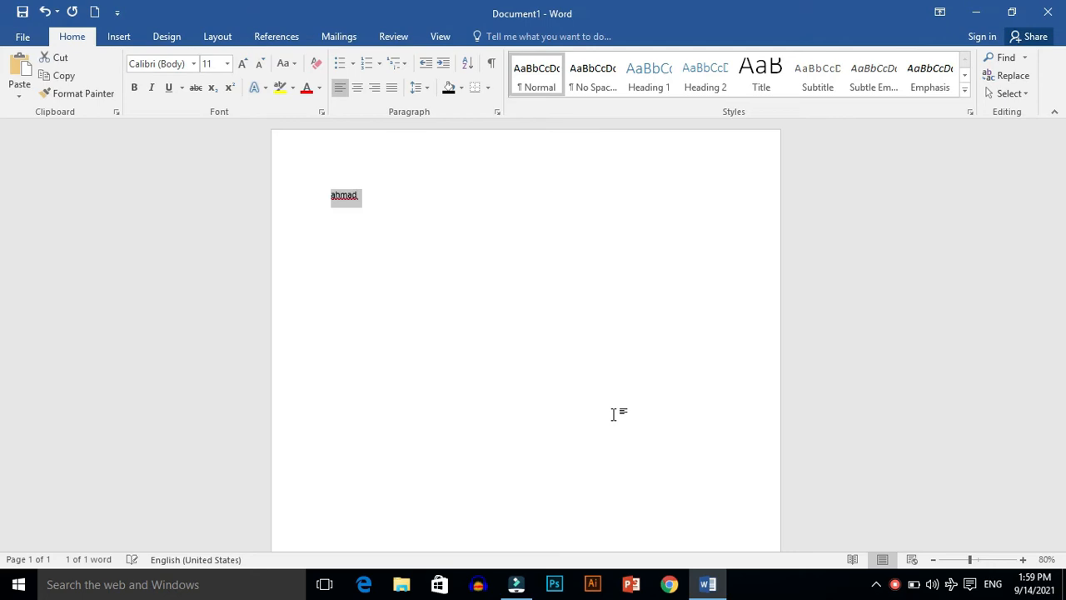
left_click(248, 66)
left_click(244, 65)
left_click(244, 65)
left_click(244, 65)
left_click(244, 65)
left_click(244, 65)
left_click(244, 65)
left_click(134, 88)
left_click(150, 88)
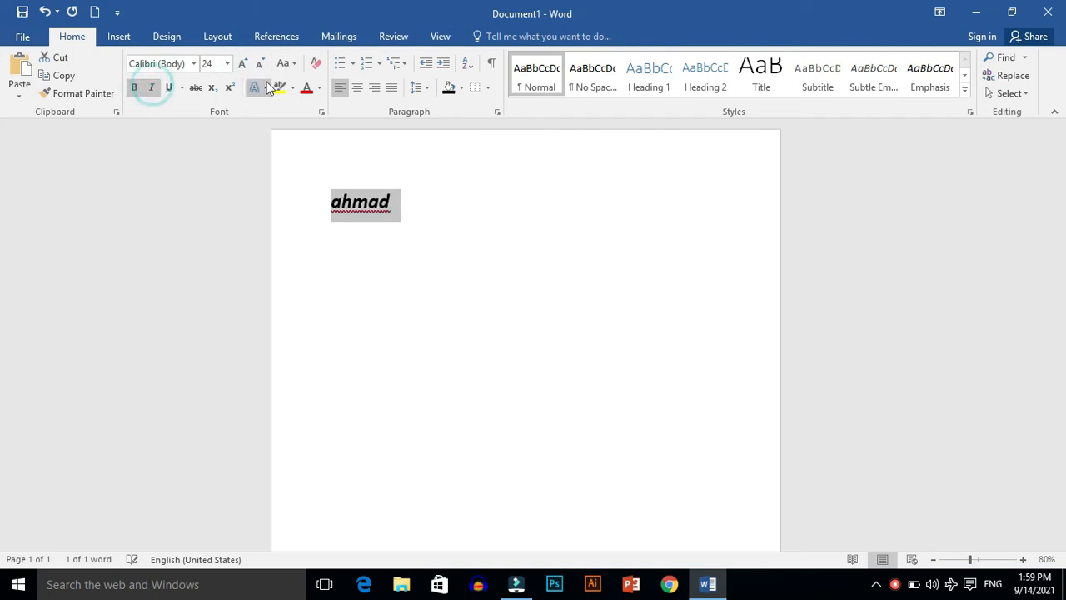
Step: Apply Capitalize Each Word to the name and color it standard red
left_click(319, 88)
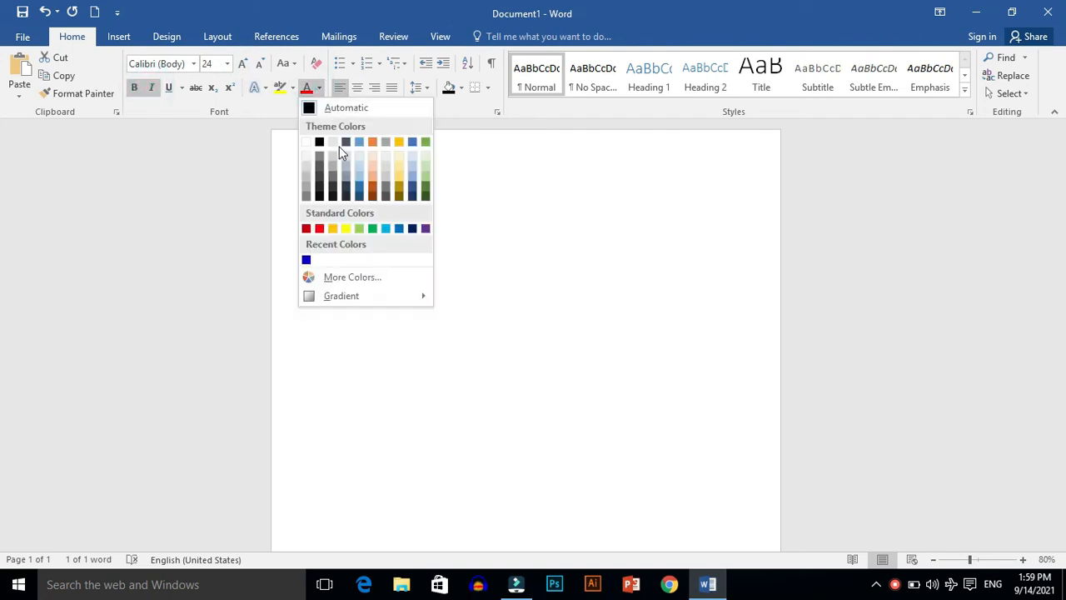
left_click(346, 194)
left_click(285, 63)
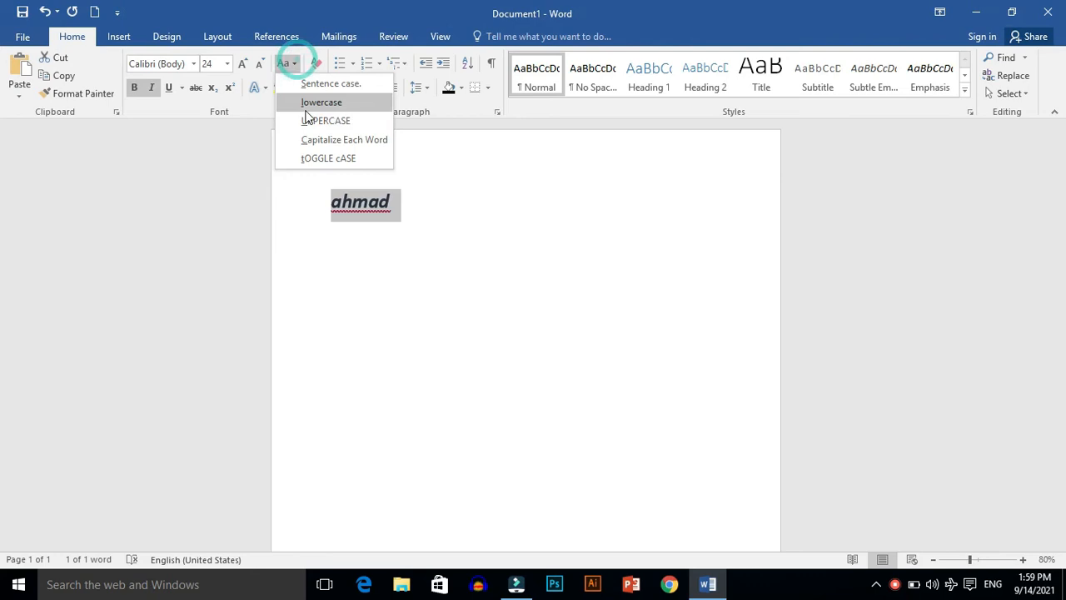
left_click(307, 140)
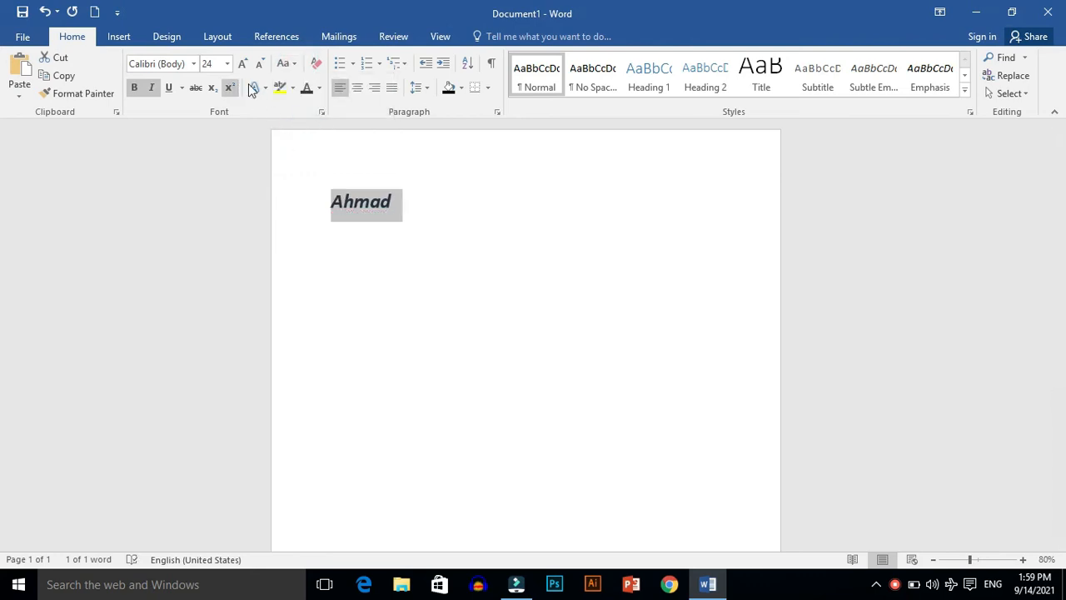
left_click(319, 88)
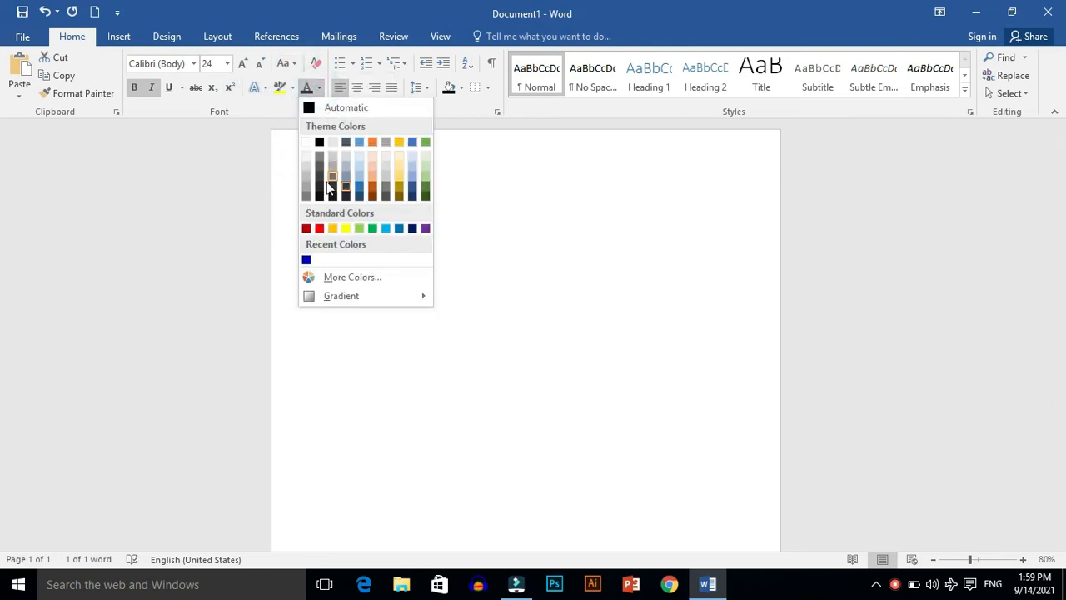
left_click(319, 228)
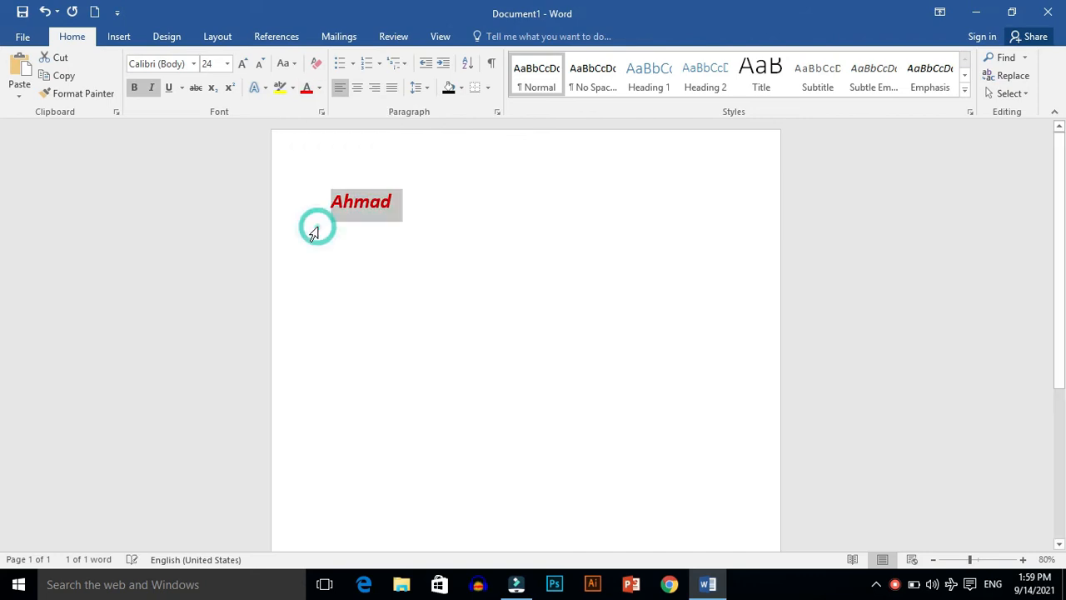
Step: Add blank lines after the name until the insertion point reaches a second page
left_click(361, 238)
key("Right")
key("Right")
key("Right")
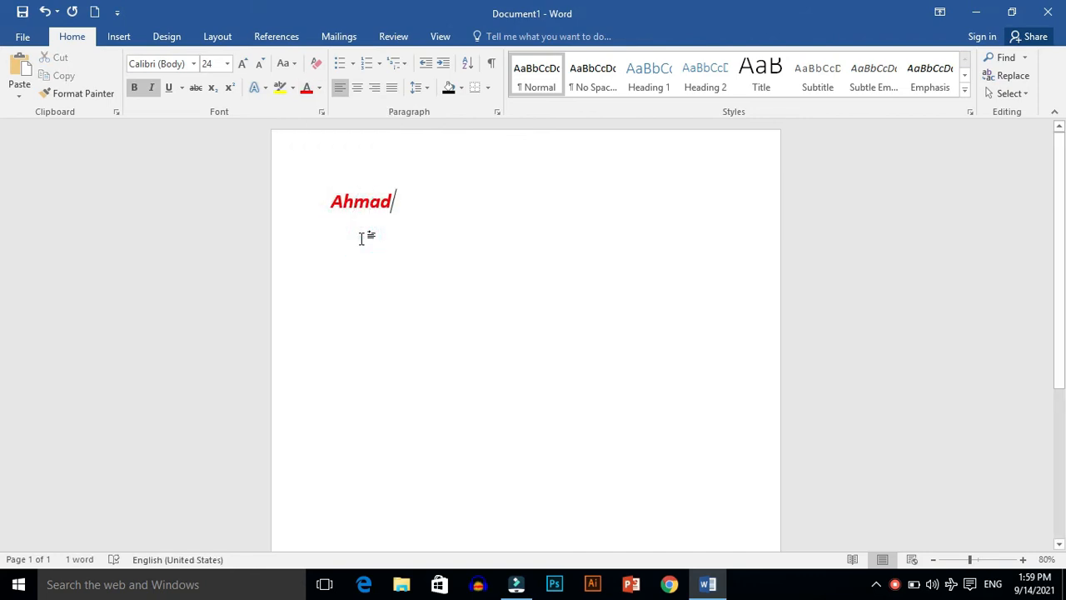
key("Return")
key("Return")
key("Return")
key("Return")
key("Return")
key("Return")
key("Return")
key("Return")
key("Return")
key("Return")
key("Return")
key("Return")
key("Return")
key("Return")
key("Return")
key("Return")
key("Return")
key("Return")
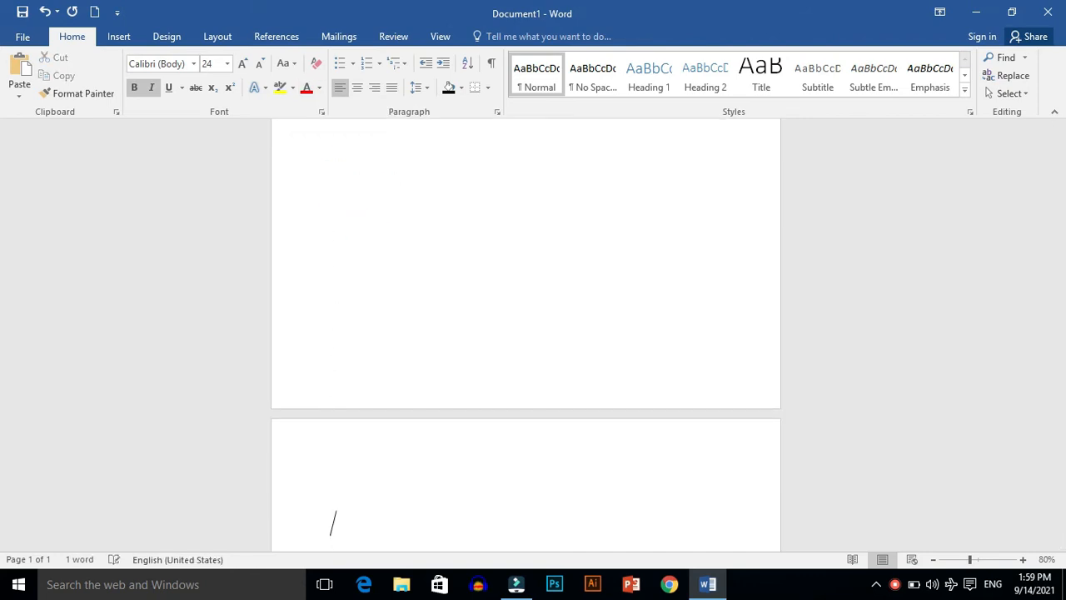
Step: Delete the blank lines after the name, working back from the second page to the first
double_click(336, 525)
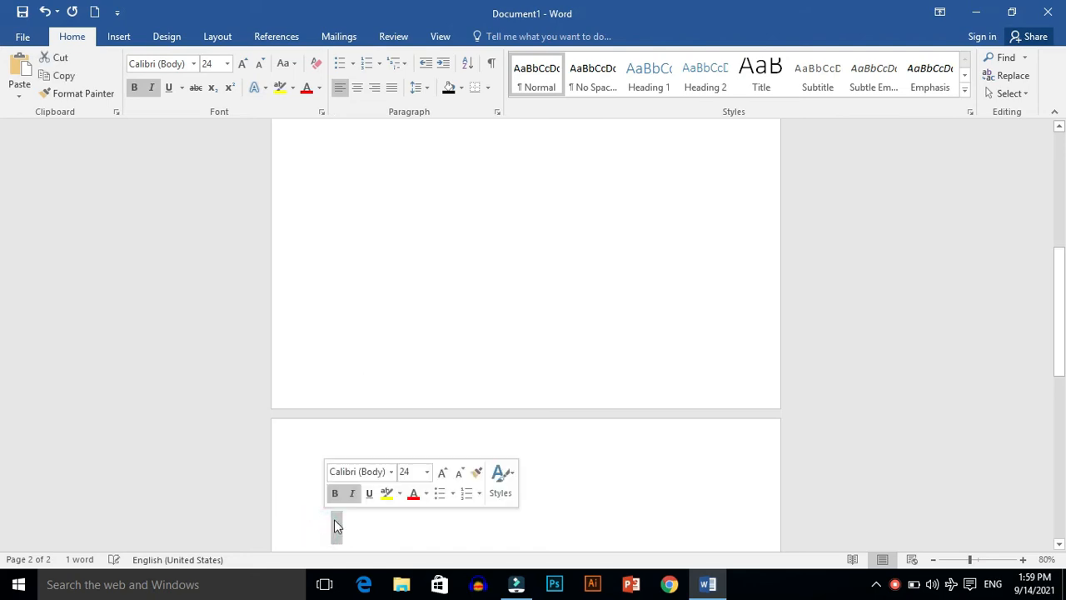
type("g")
key("BackSpace")
key("BackSpace")
key("BackSpace")
key("BackSpace")
key("BackSpace")
key("BackSpace")
key("BackSpace")
key("BackSpace")
key("BackSpace")
key("BackSpace")
key("BackSpace")
key("BackSpace")
key("BackSpace")
key("BackSpace")
key("BackSpace")
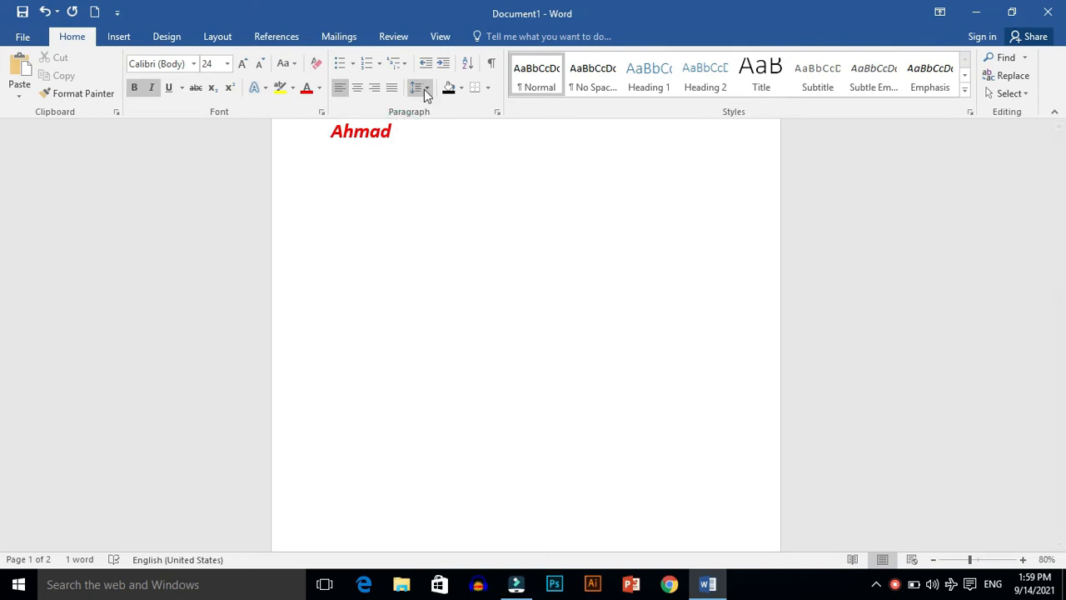
Step: Set the text after the name to 11 pt without bold or italic, and enter a second name there in lowercase
left_click(259, 64)
left_click(260, 64)
left_click(259, 64)
left_click(259, 65)
left_click(259, 64)
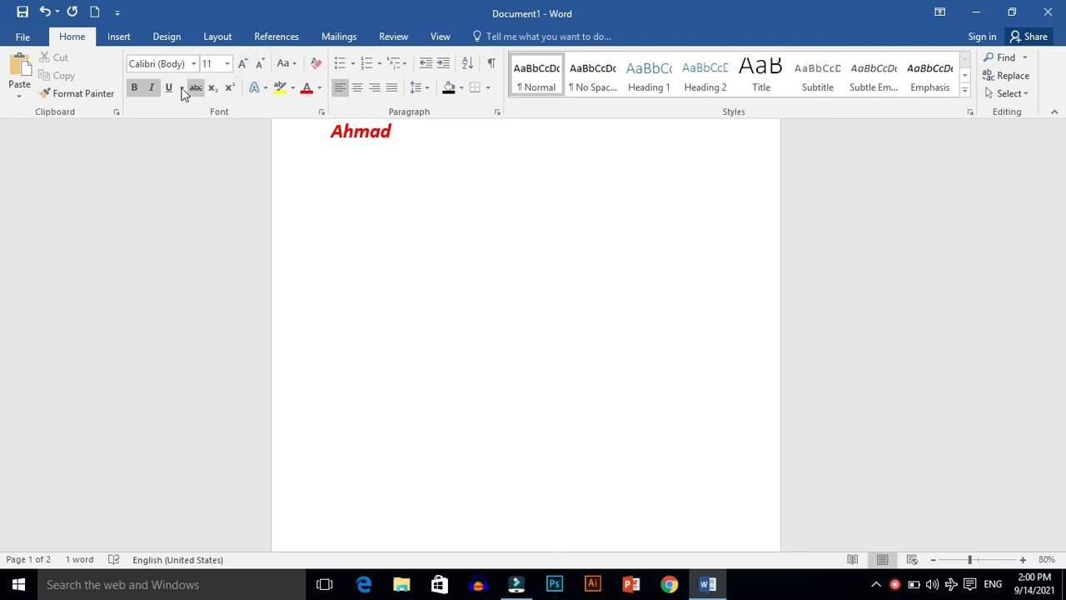
left_click(135, 88)
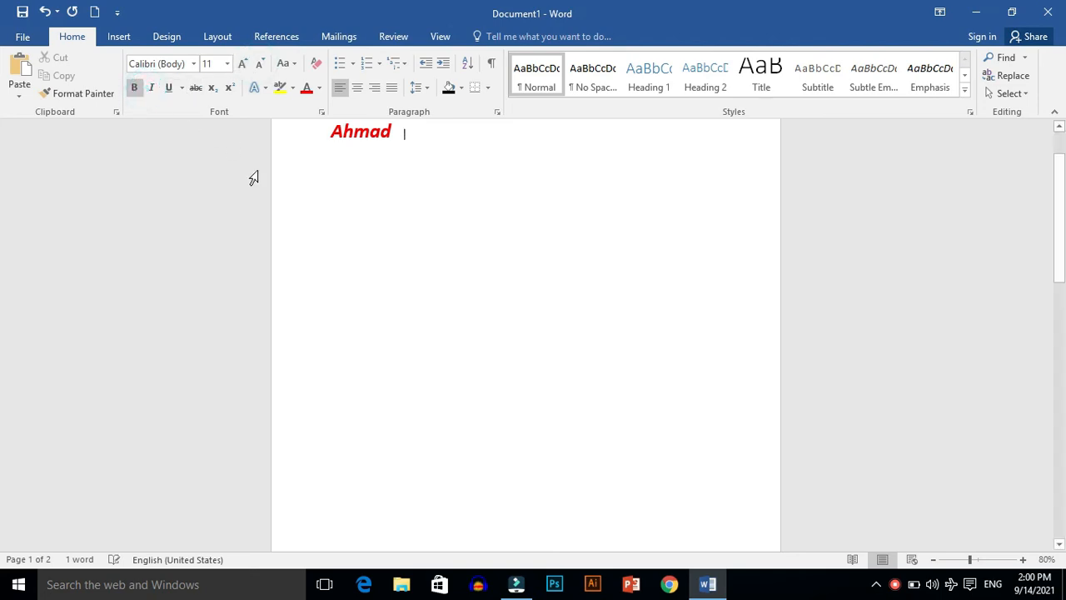
left_click(136, 87)
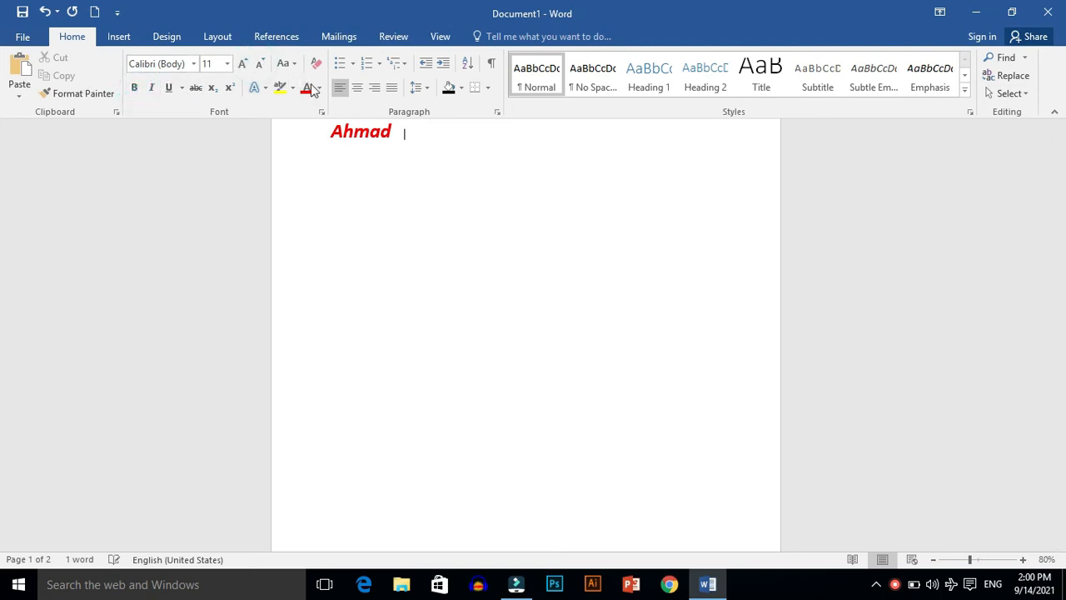
type("zeeshan")
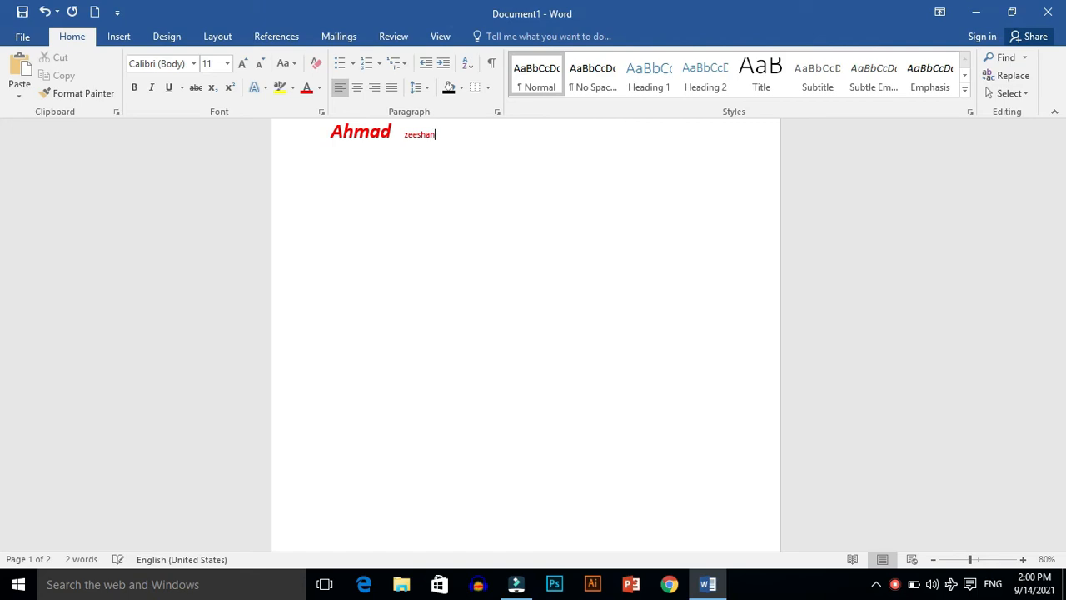
left_click(441, 159)
key("Up")
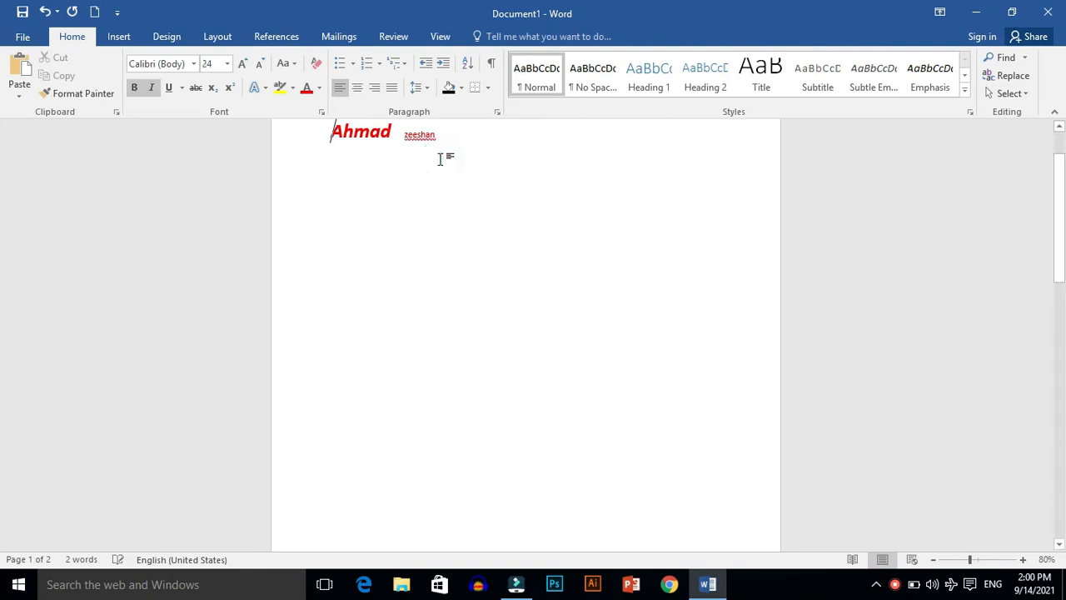
Step: Copy the first name's formatting onto the second name with Format Painter
left_click_drag(1061, 220, 1062, 186)
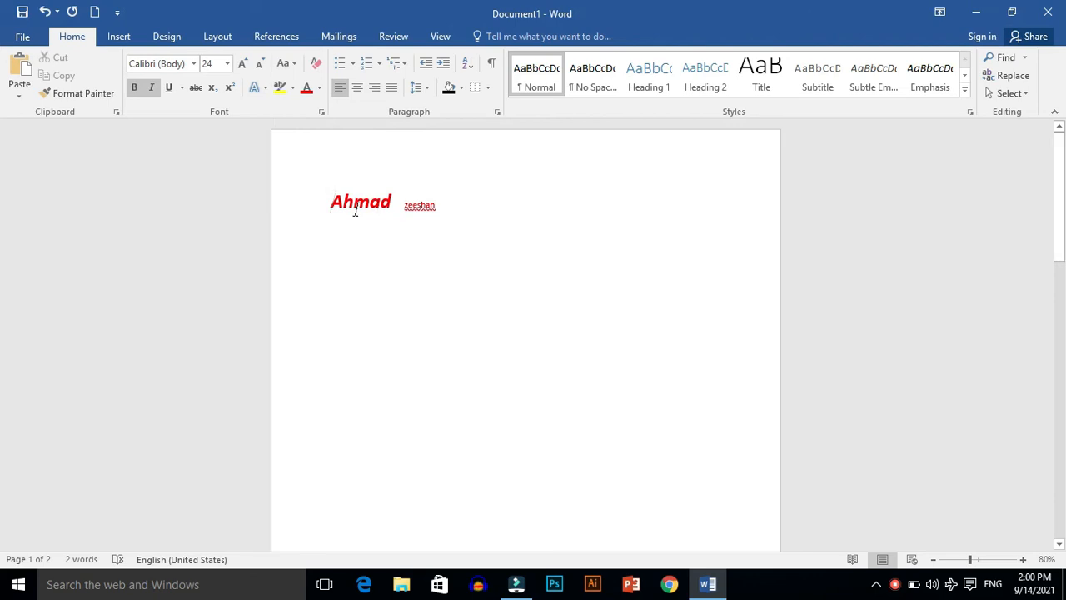
left_click_drag(325, 197, 393, 203)
left_click(79, 94)
left_click_drag(392, 205, 432, 209)
Step: Add another name on its own line below and paste the copied, highlighted paragraph about Muhammad Ali Jinnah under it
left_click(461, 261)
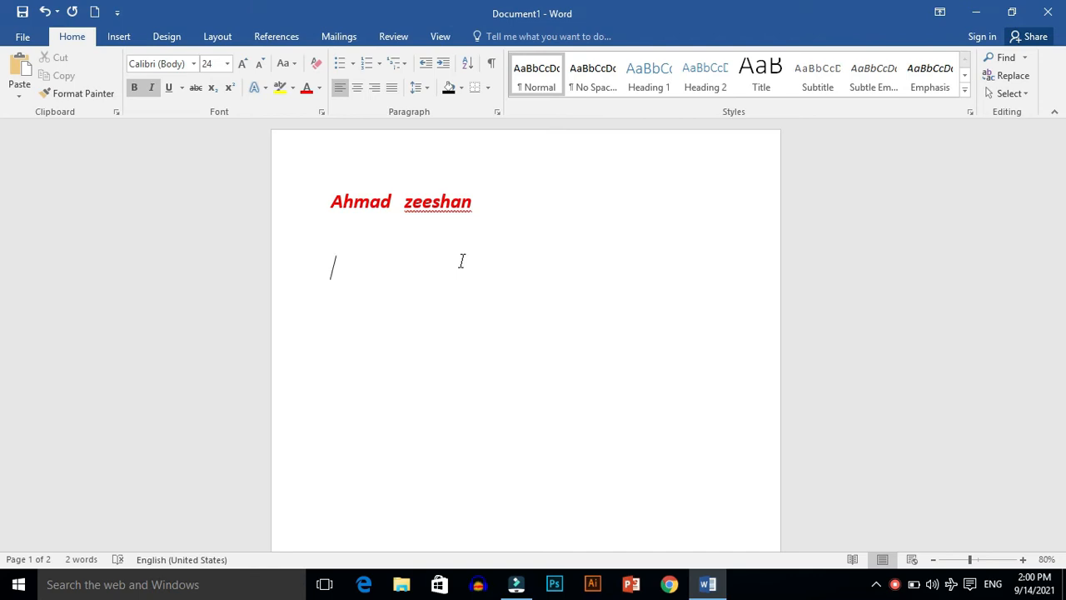
type("ali")
type("Muhammad Ali Jinnah. He was a businessman of Karachi. He was born on 25th Dec 1876 in Karachi. He was an intelligent, responsible and serious child. He received his early education in Karachi and Bombay. In his student life, he observed the rules of discipline, all this pointed to his future greatness. After completing his education at school, he proceeded to England for higher education He was admitted to the degree to bar at law. He returned to India in 1896. At that")
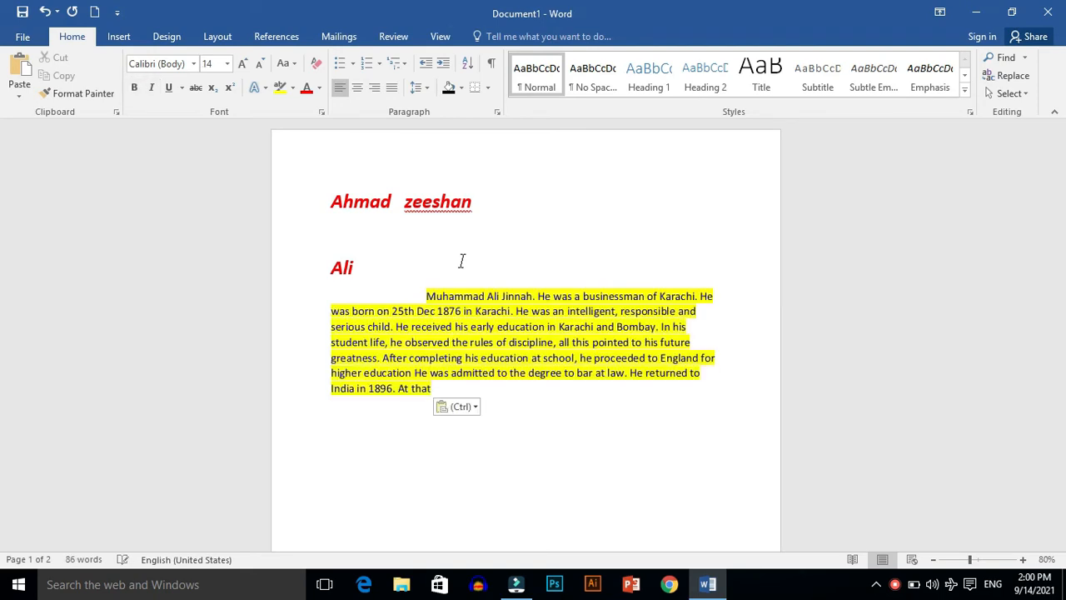
Step: Split the pasted paragraph into separate paragraphs after "businessman of Karachi.", "1876 in Karachi.", "student life" and "at school,", with blank lines at the second and third breaks
left_click(387, 342)
key("Return")
key("Return")
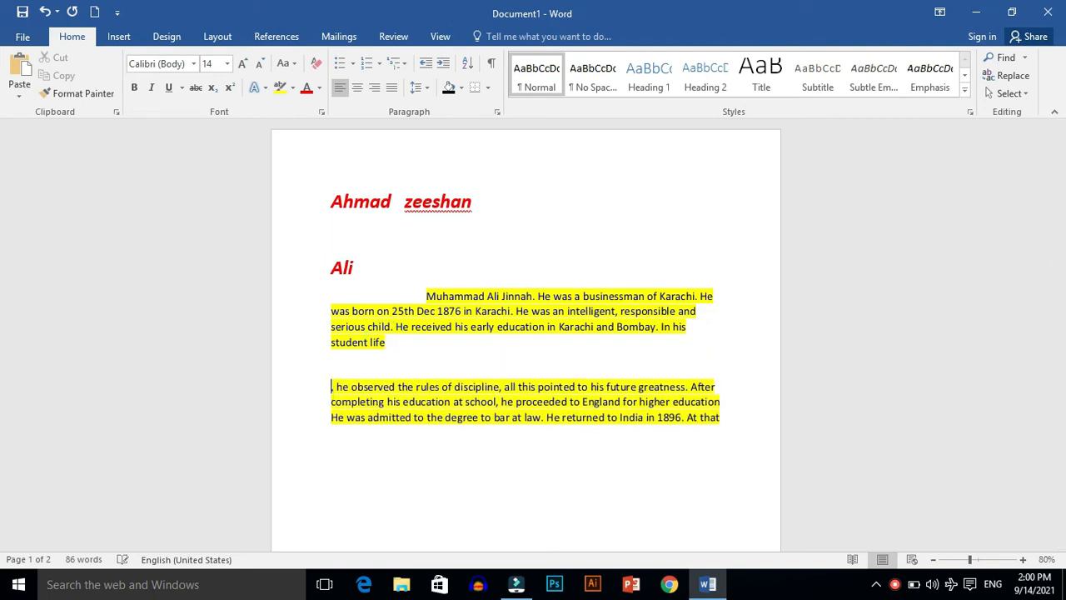
left_click(514, 309)
key("Return")
key("Return")
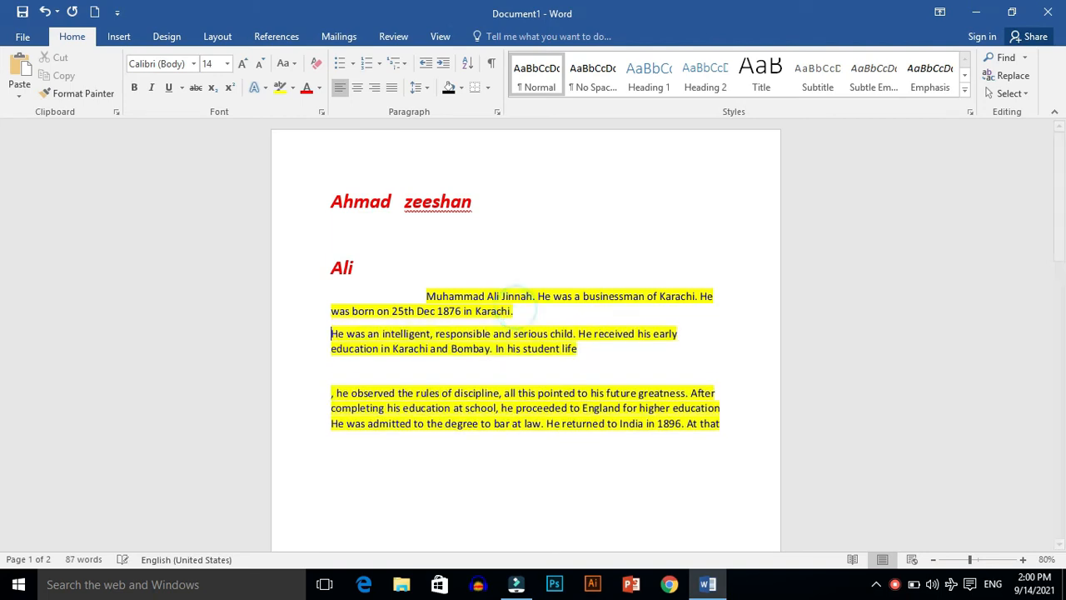
left_click(698, 296)
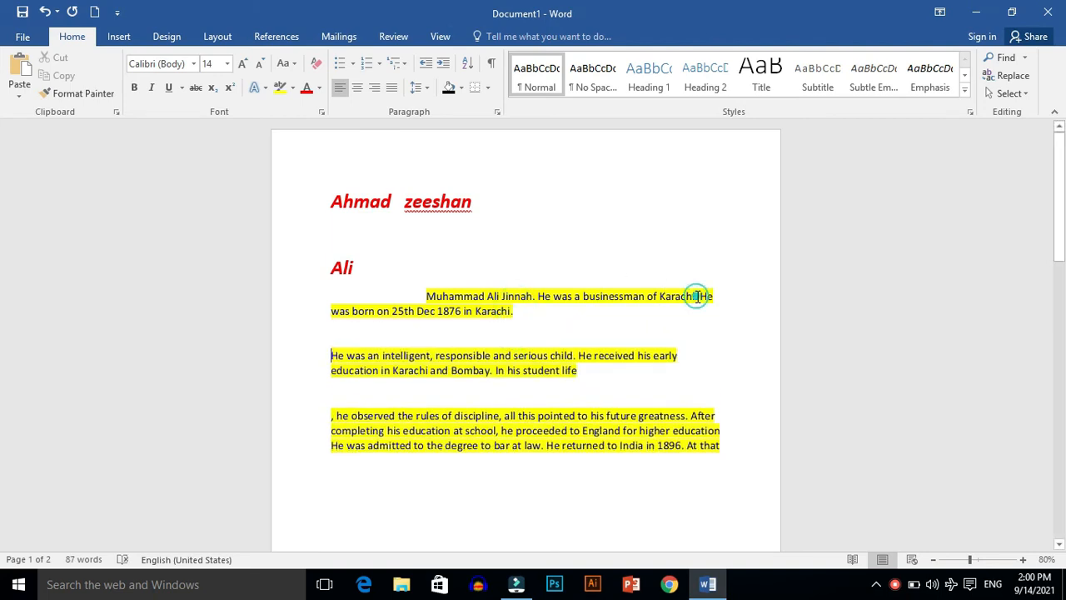
key("Return")
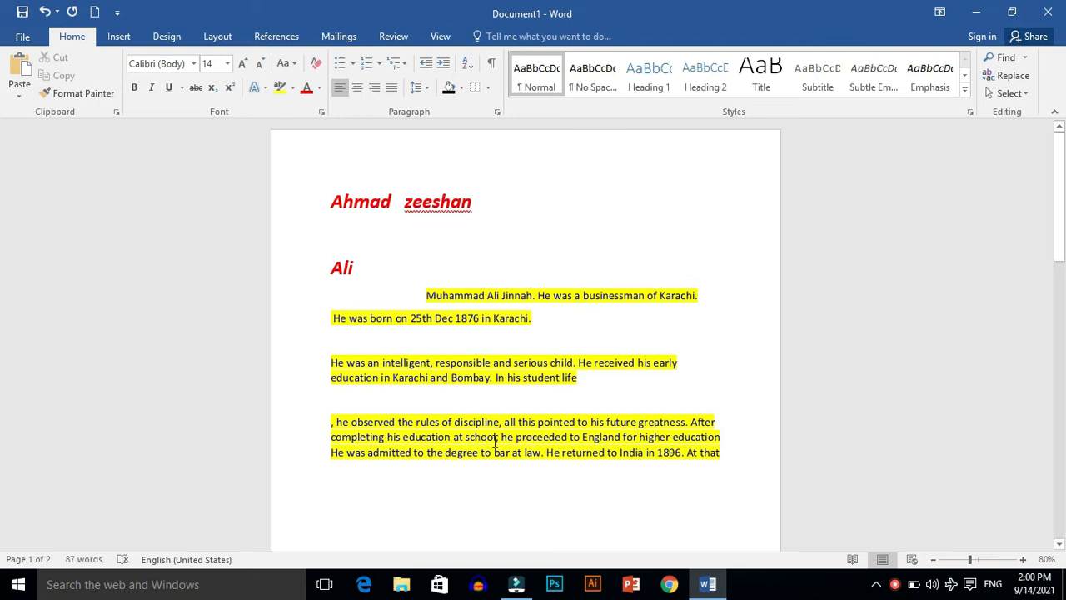
left_click(501, 438)
key("Return")
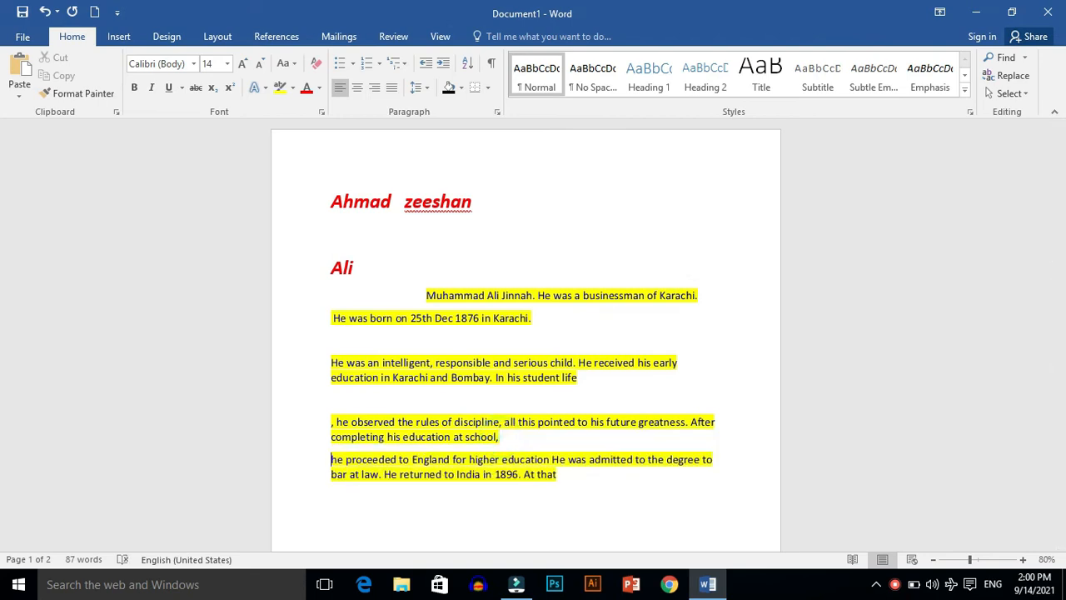
Step: Apply arrowhead bullets to all the text in the document
left_click(521, 209)
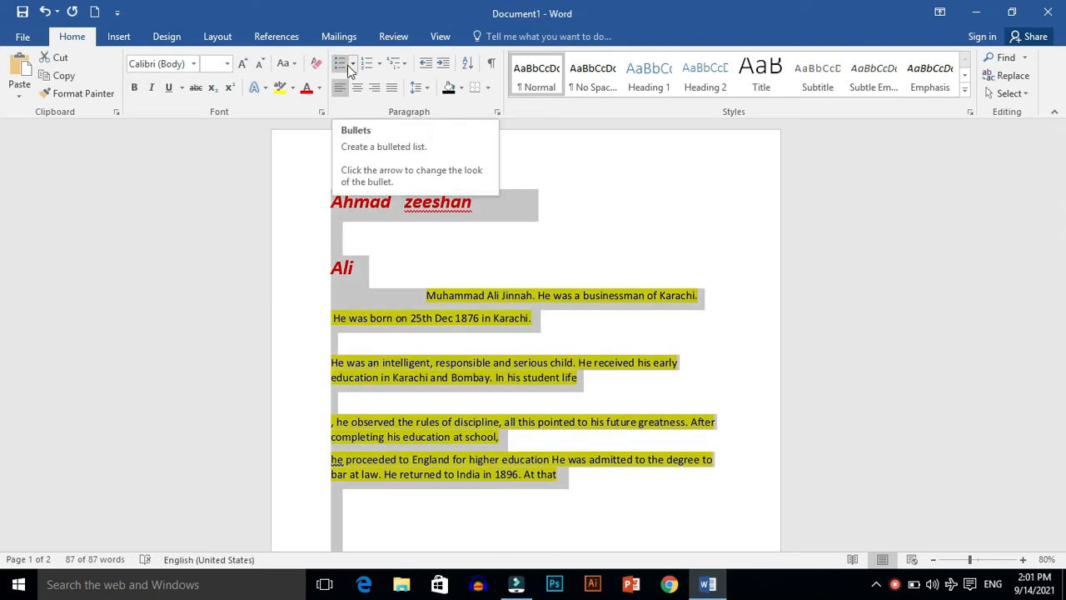
left_click(649, 224)
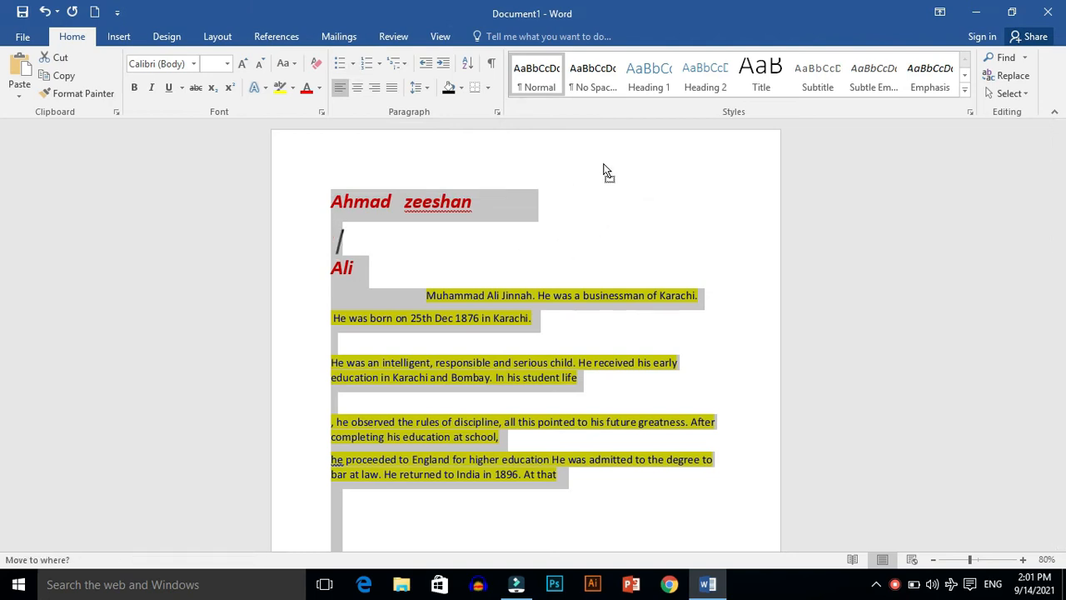
left_click(613, 162)
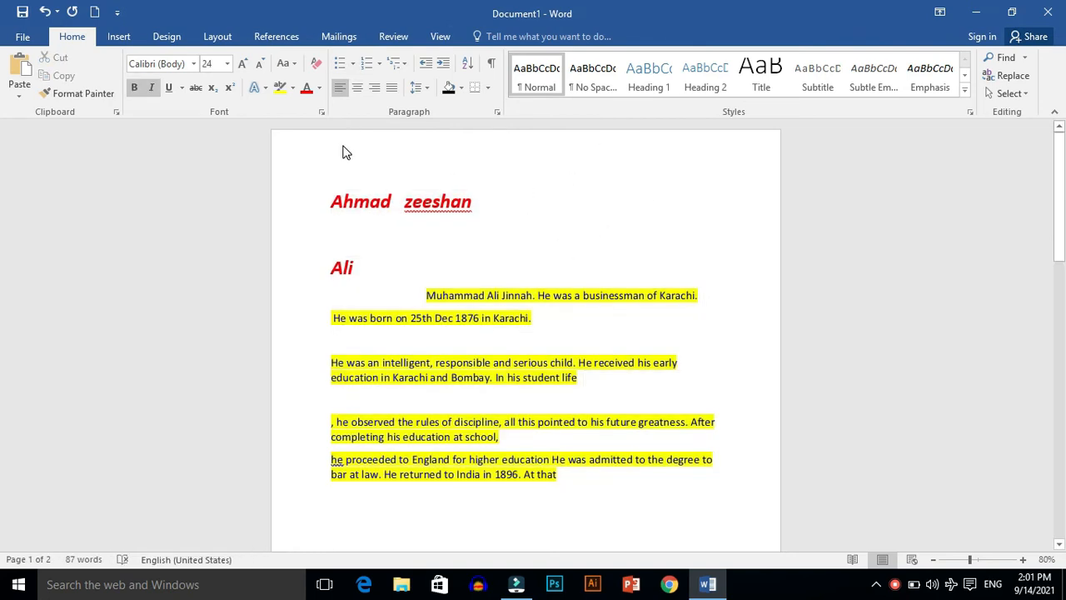
key("ctrl+a")
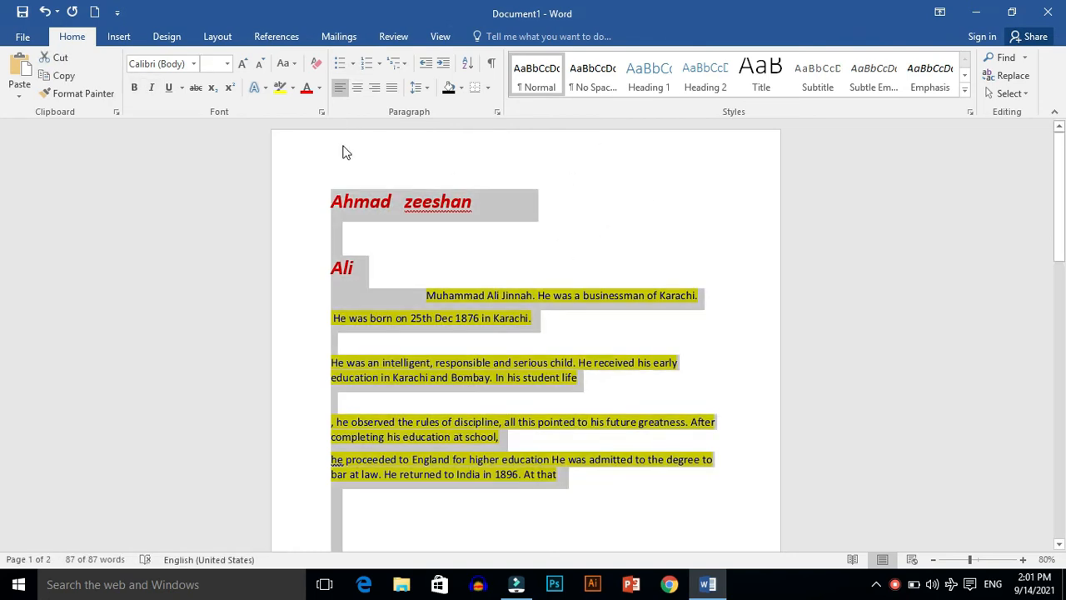
left_click(353, 64)
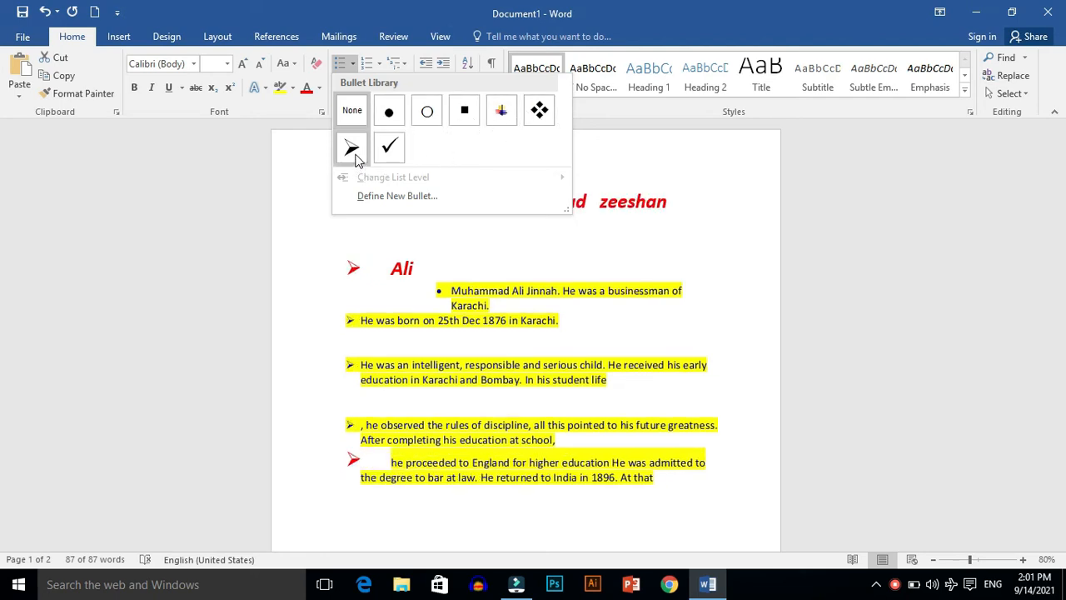
left_click(353, 152)
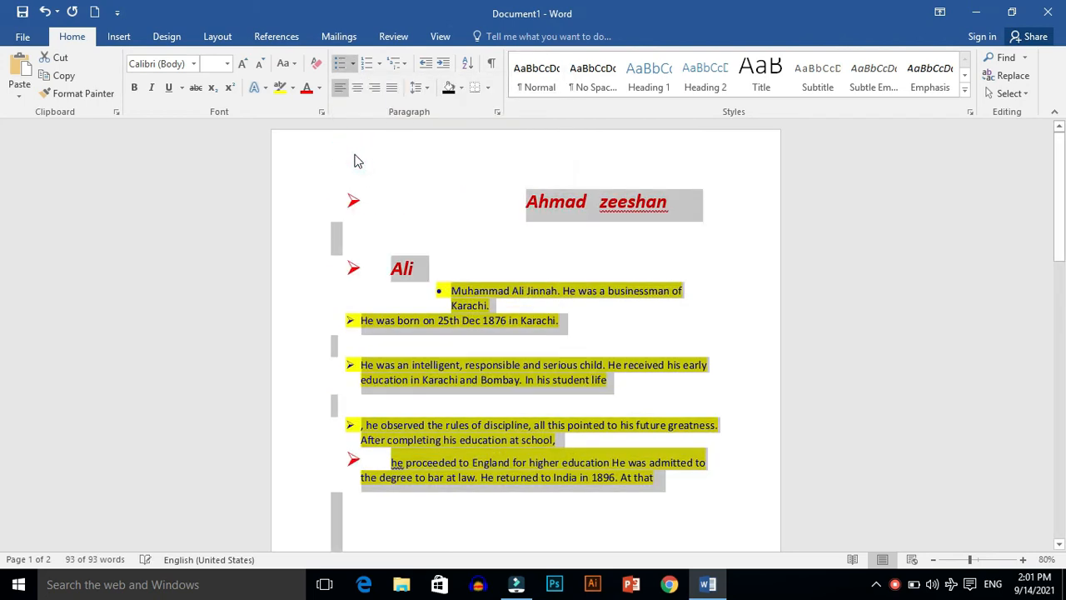
left_click(396, 185)
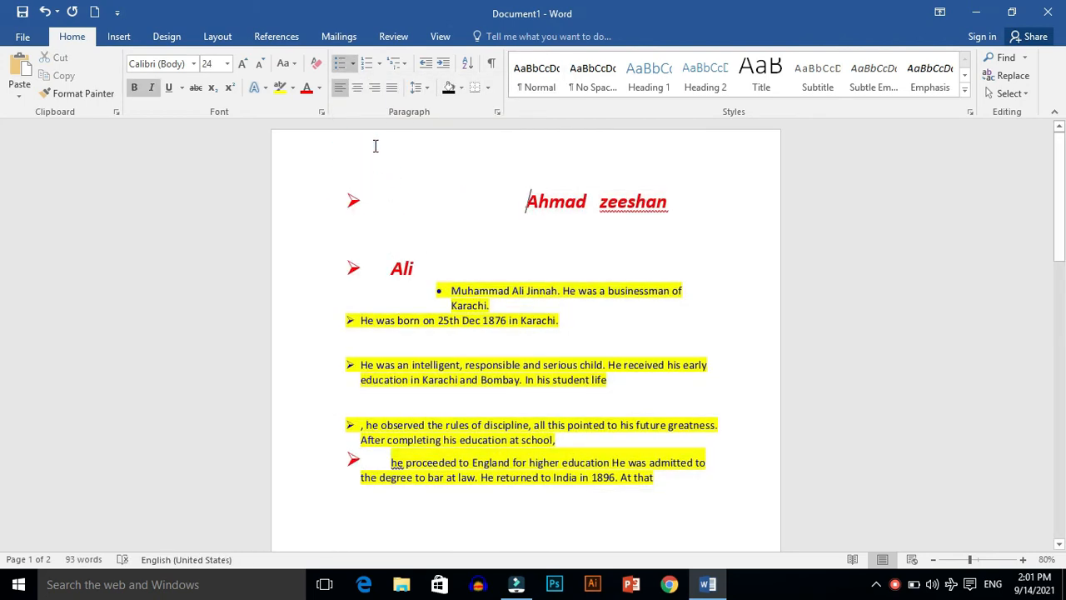
Step: Convert all the text to a numbered list in 1., 2., 3. format and open the choice of numbering formats
key("ctrl+a")
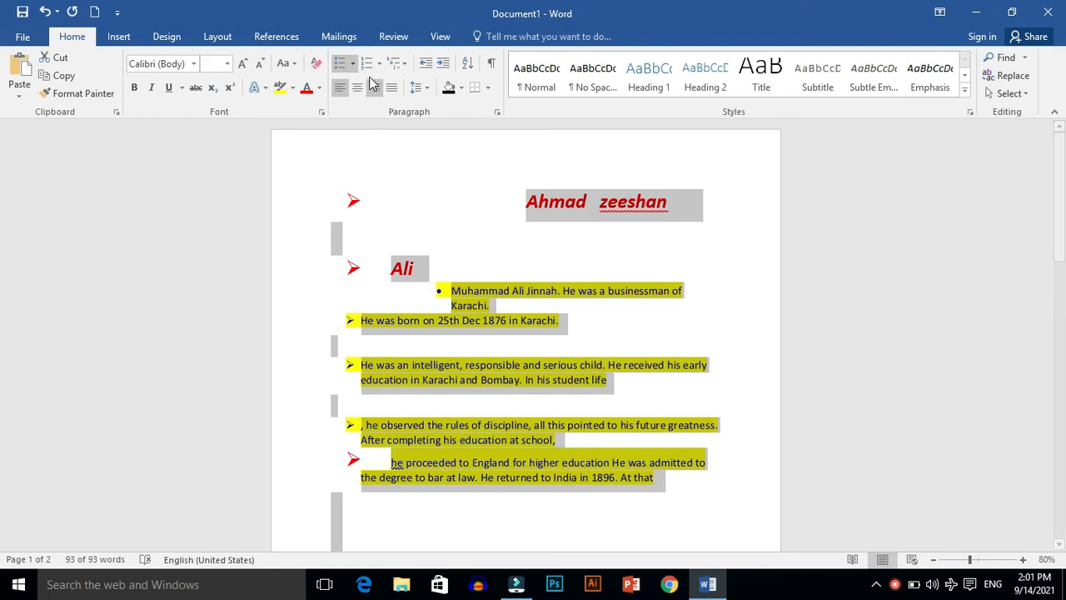
left_click(375, 69)
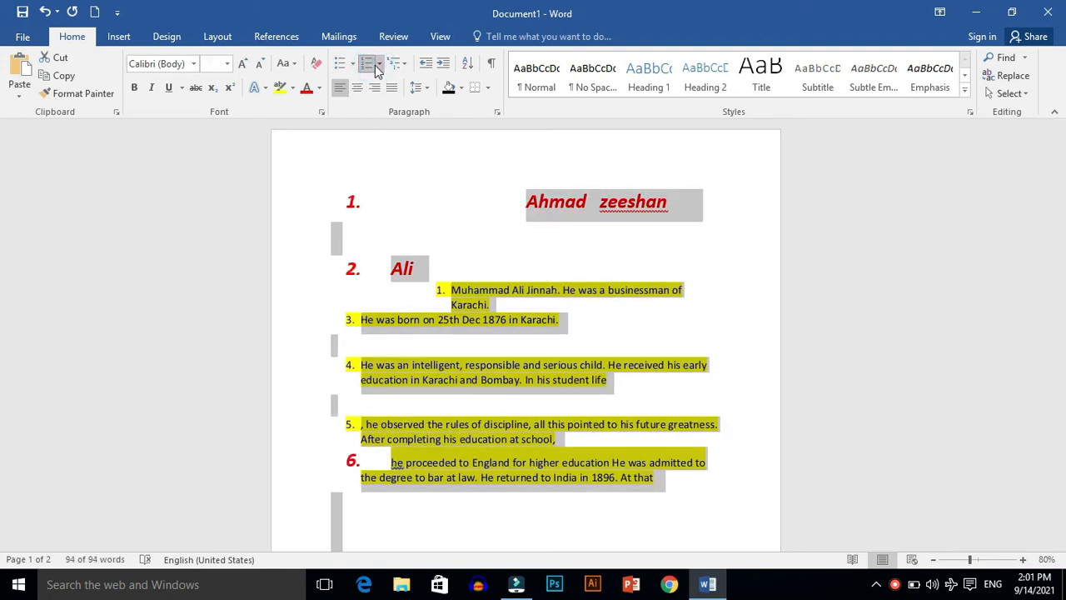
left_click(379, 65)
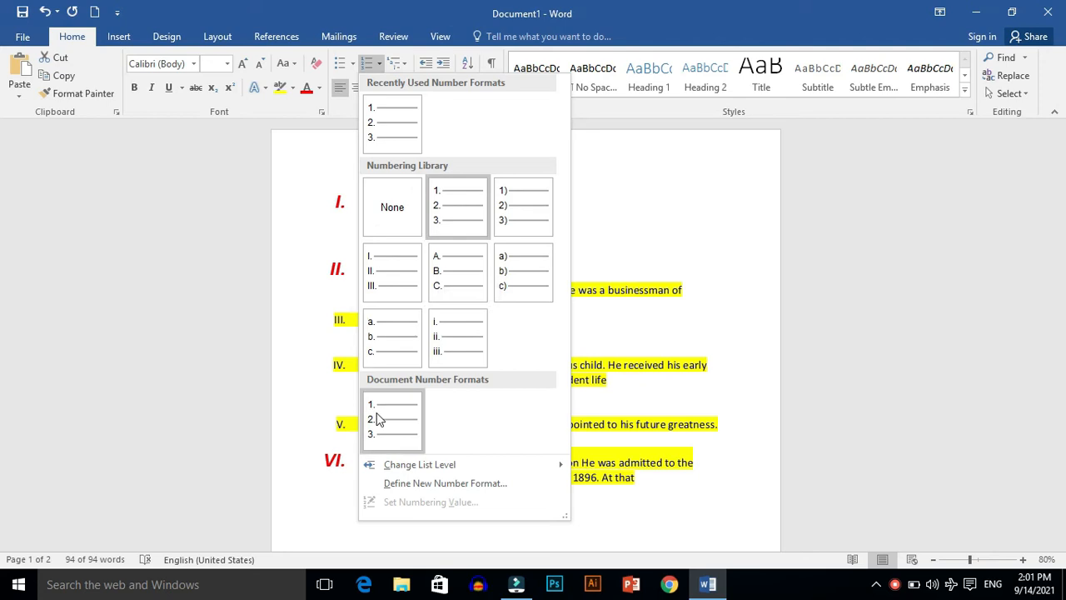
left_click(896, 585)
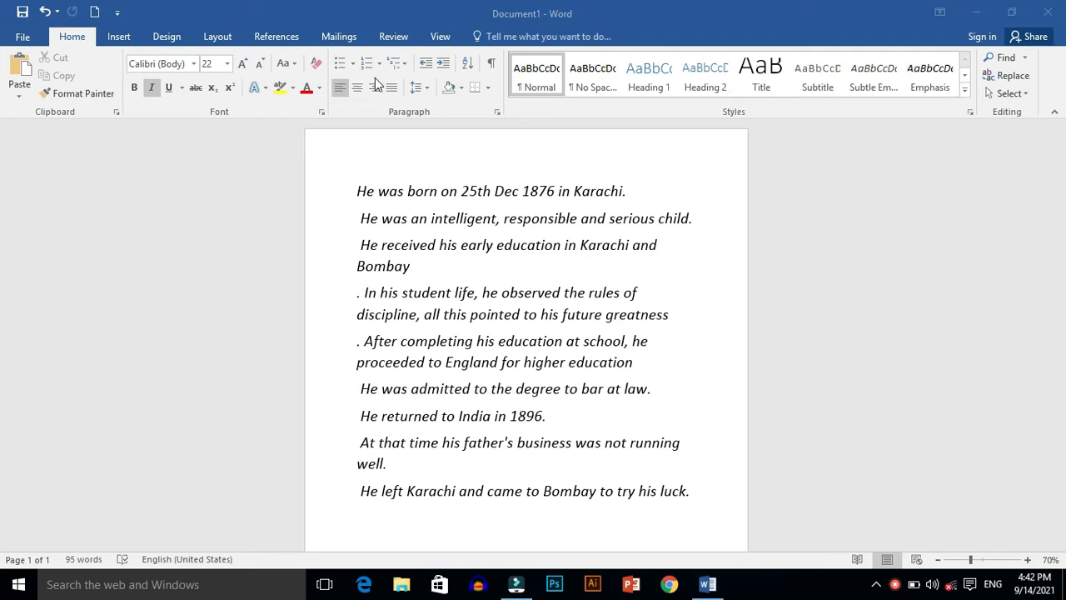
Step: Number all the italic sentences in the document with the 1., 2., 3. format
triple_click(338, 250)
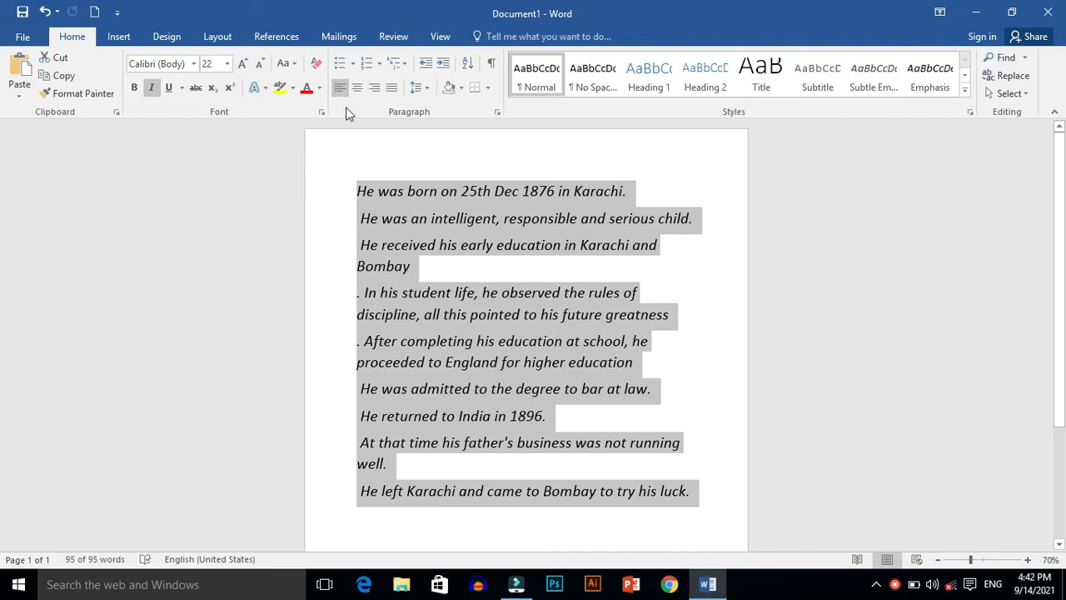
left_click(379, 63)
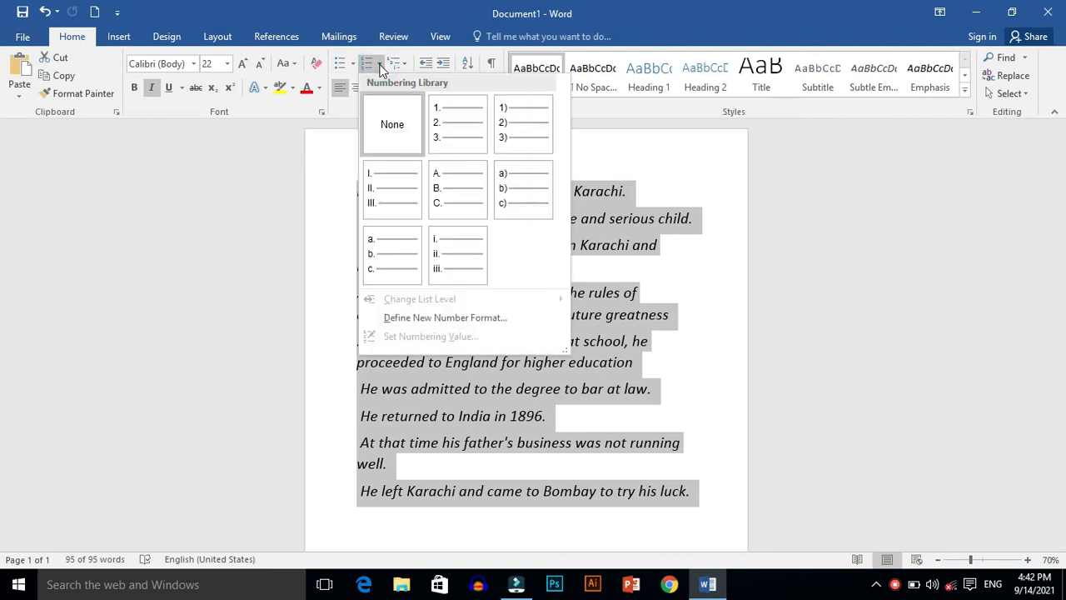
left_click(444, 119)
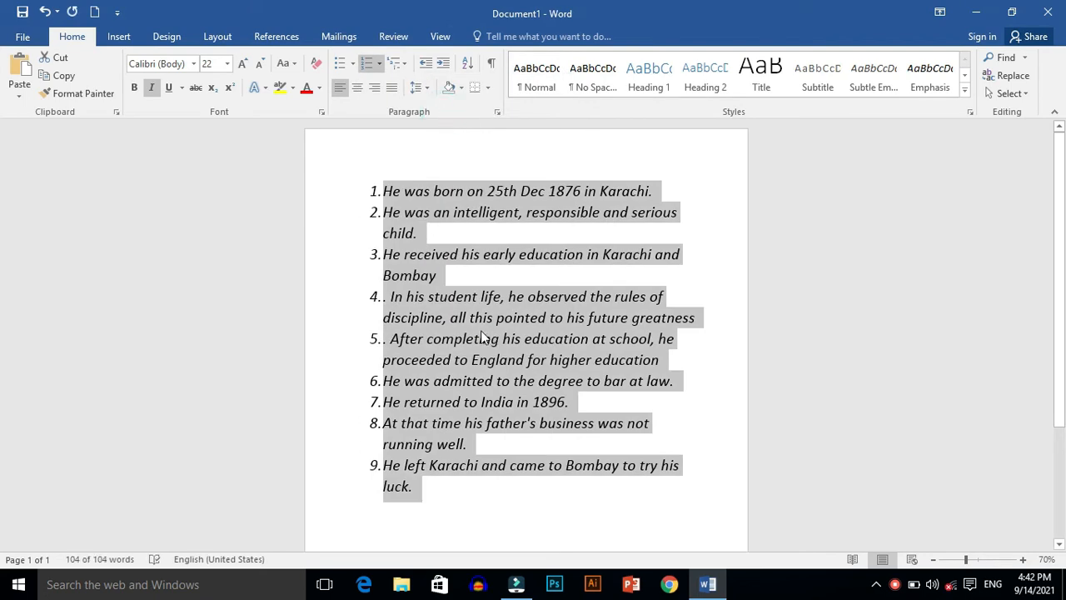
Step: Apply the multilevel list style with diamond bullets to the sentences, and replace it with check mark bullets
left_click(405, 64)
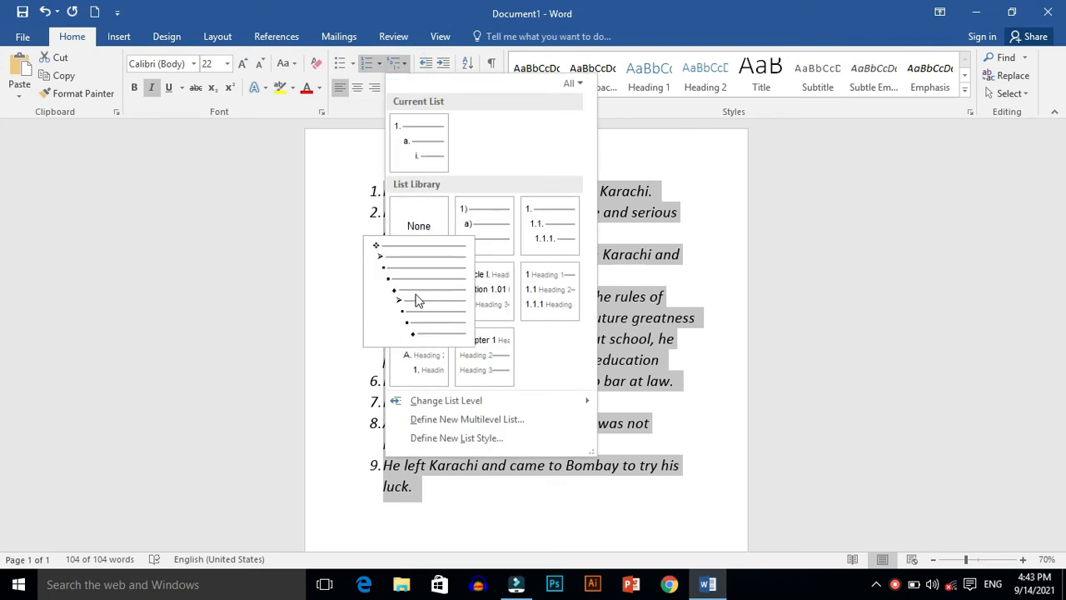
left_click(418, 300)
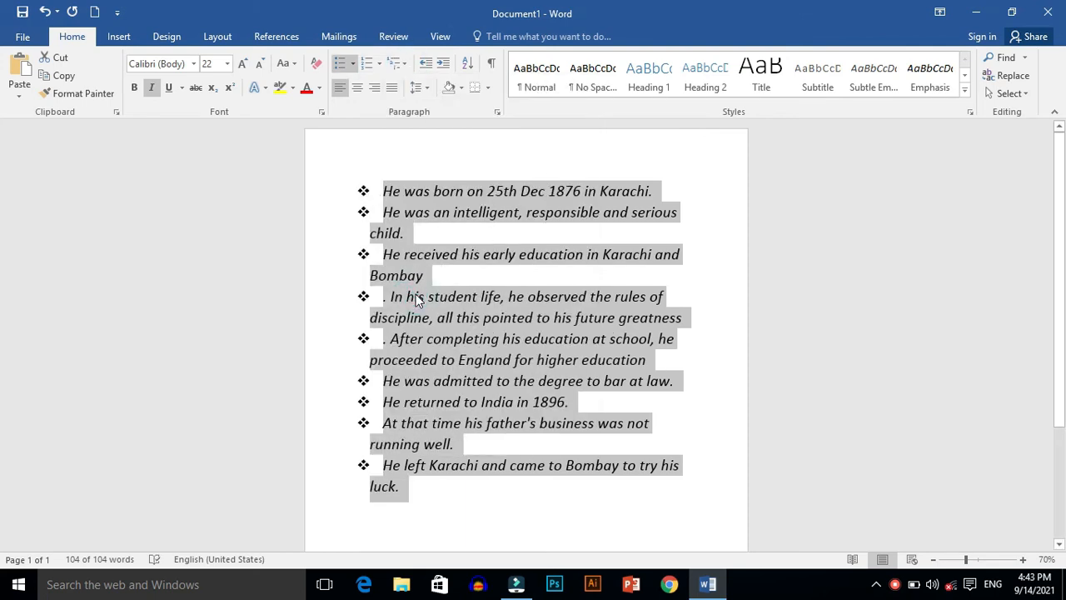
left_click(353, 64)
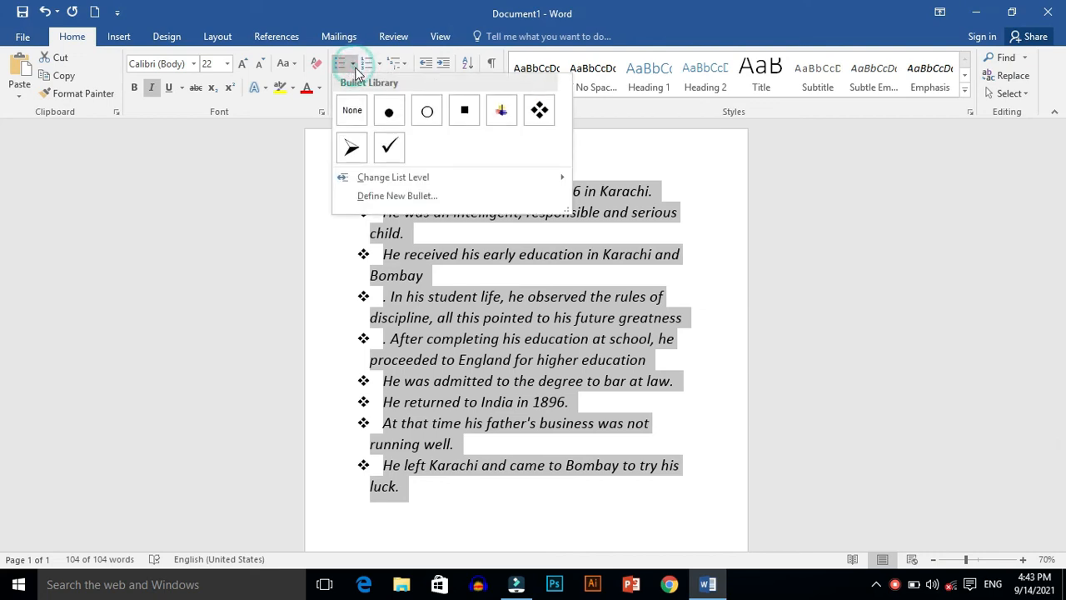
left_click(386, 148)
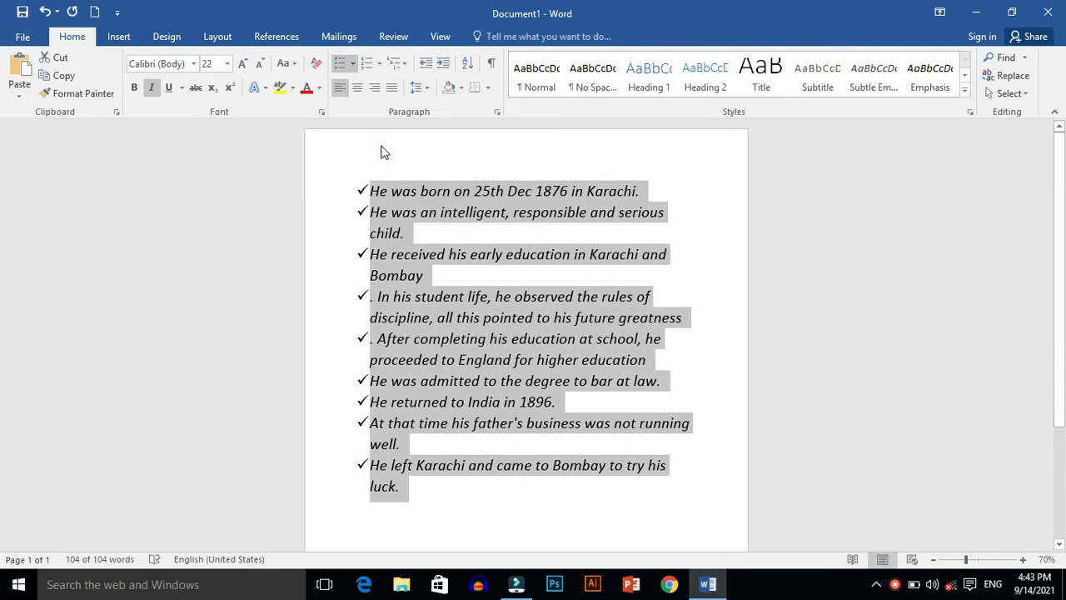
Step: Change the list to uppercase Roman numerals (I., II., III.) and select all of its text again
left_click(381, 65)
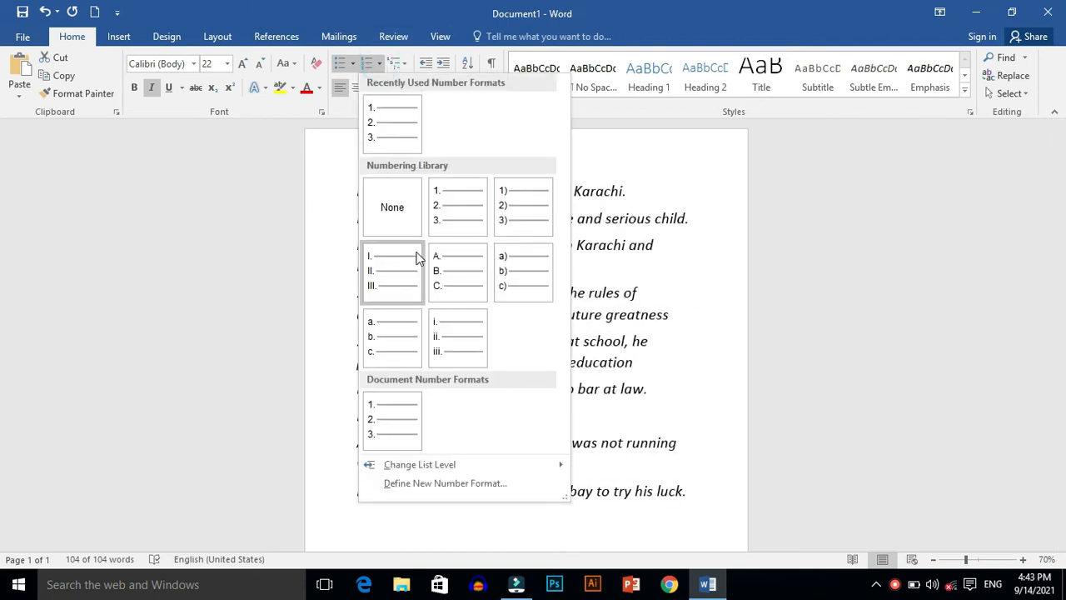
left_click(393, 274)
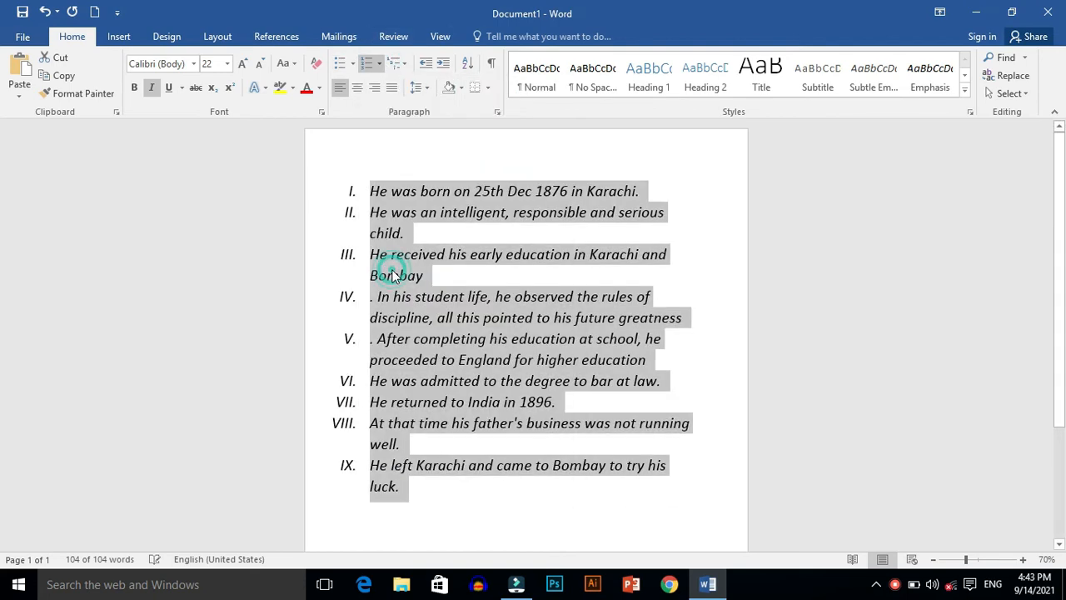
left_click(452, 495)
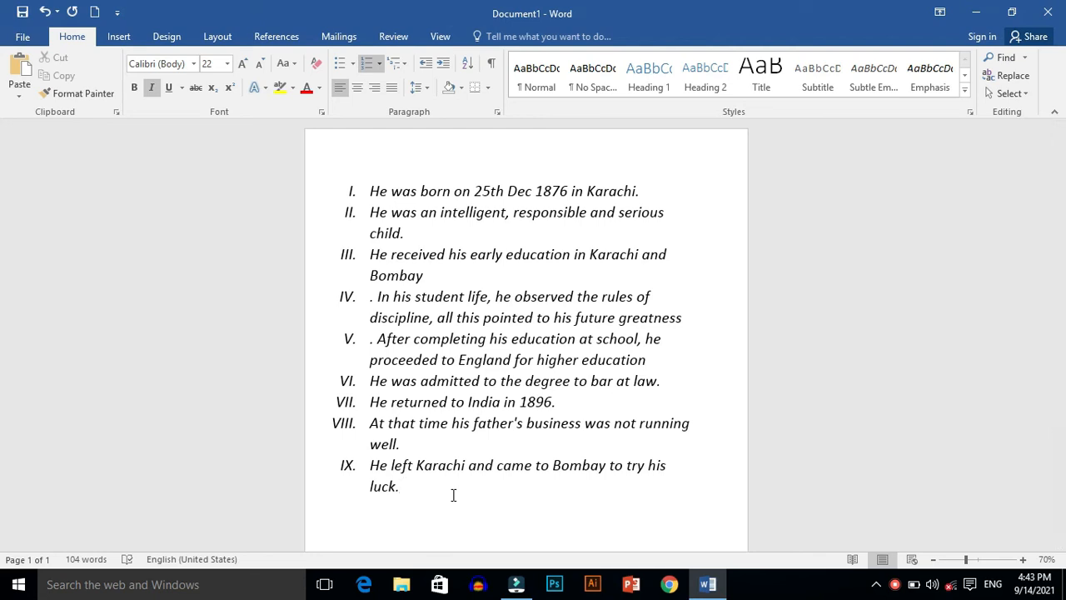
key("ctrl+a")
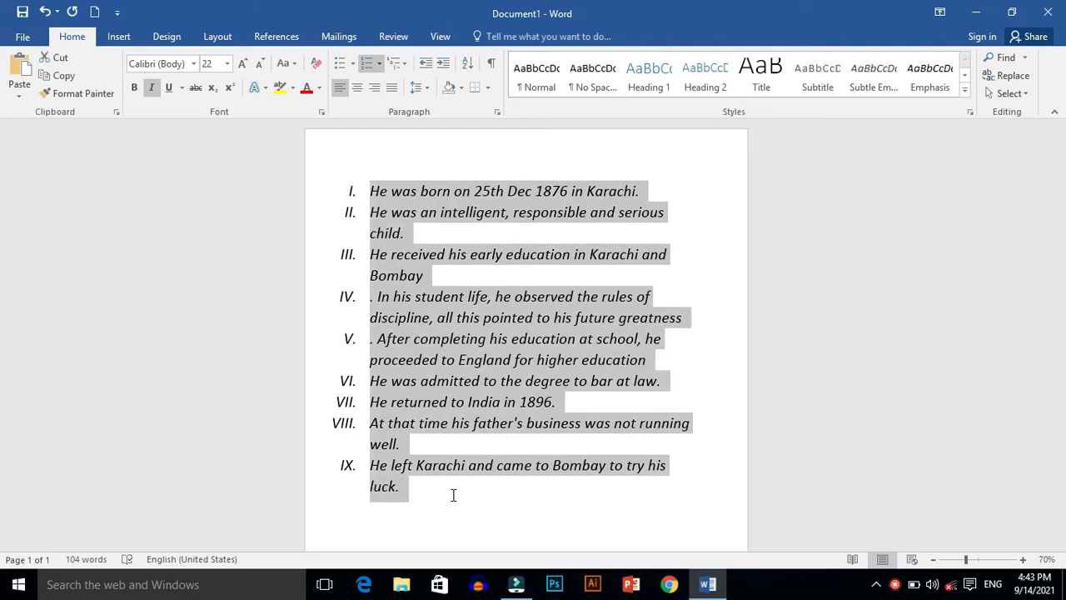
Step: Try centred, left and right alignment on the selected Roman-numeral list, finishing with centred
left_click(358, 88)
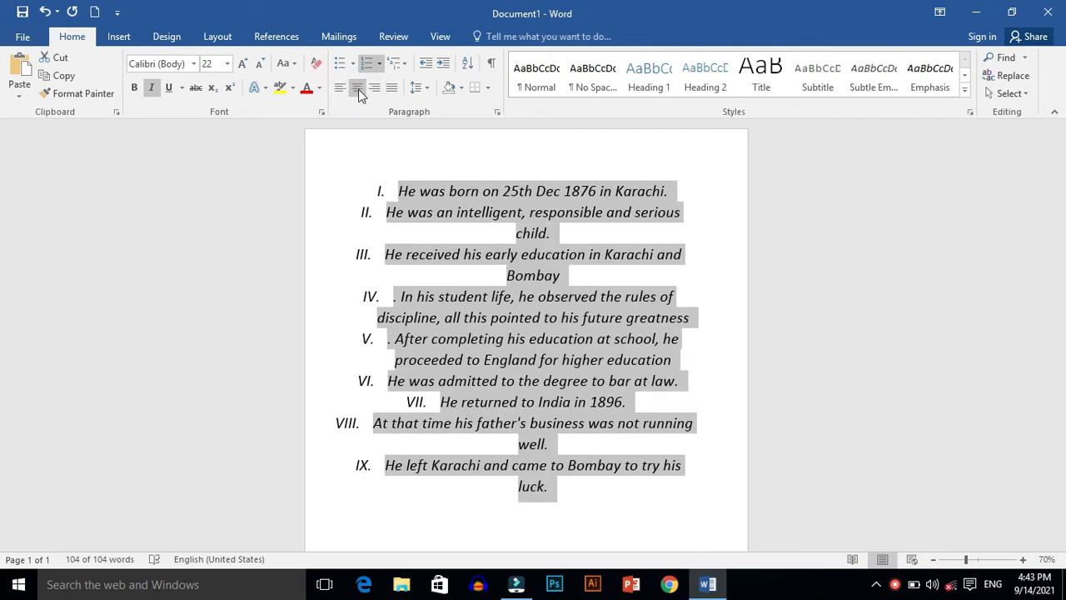
left_click(342, 91)
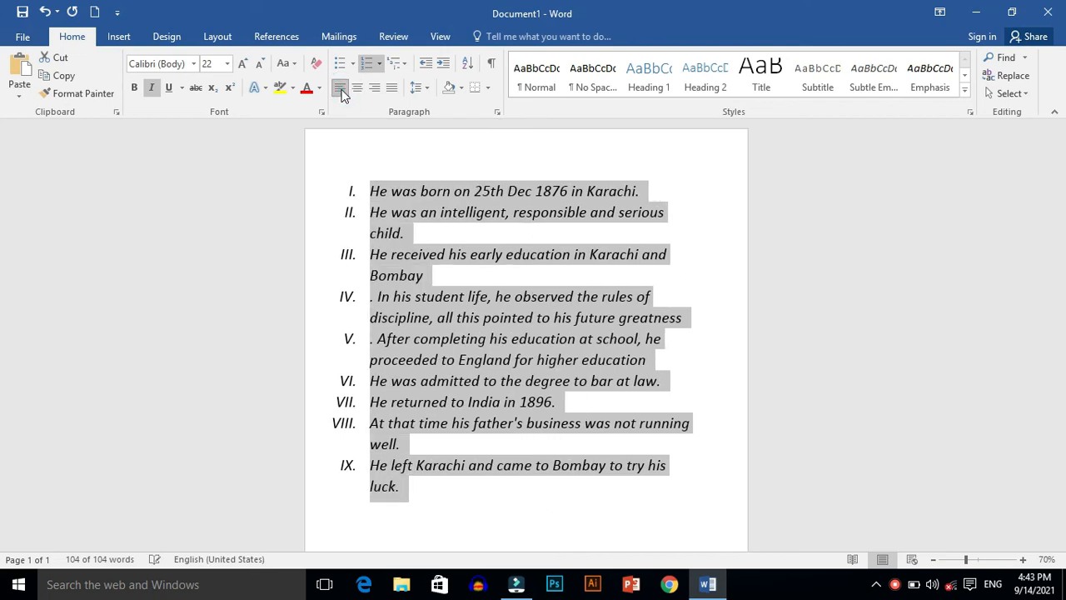
left_click(374, 88)
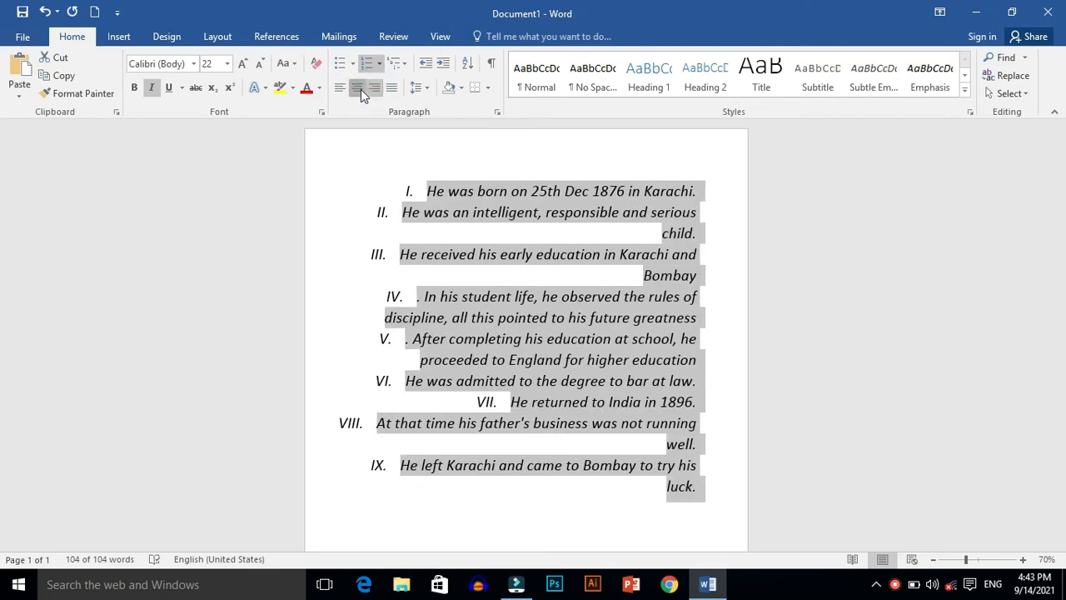
left_click(359, 89)
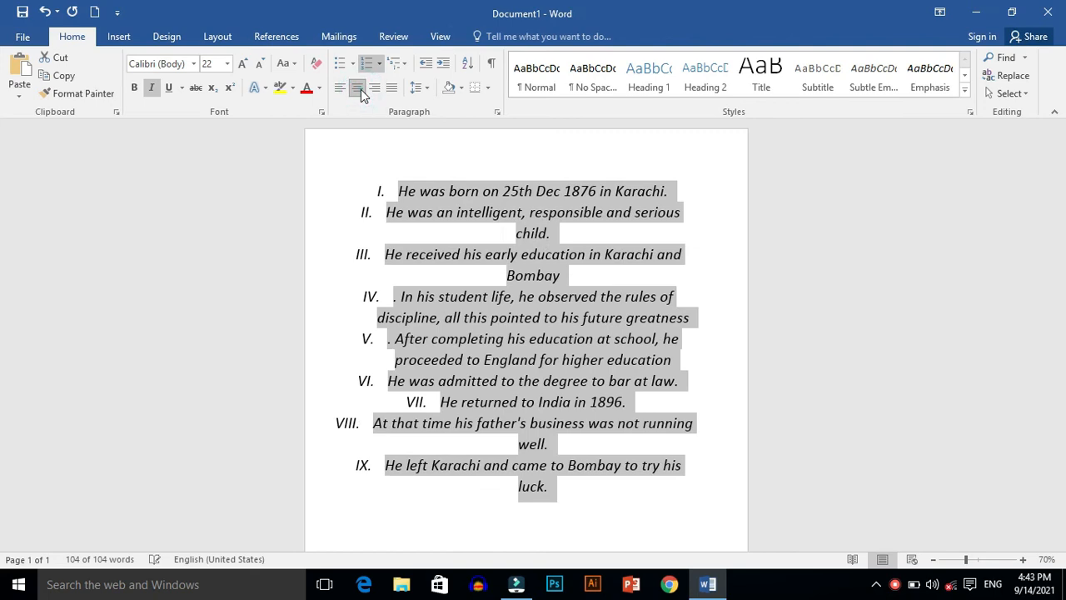
Step: Increase the centred list's indent by several levels and decrease it back to its starting position
left_click(429, 67)
left_click(445, 65)
left_click(445, 65)
left_click(446, 65)
left_click(445, 65)
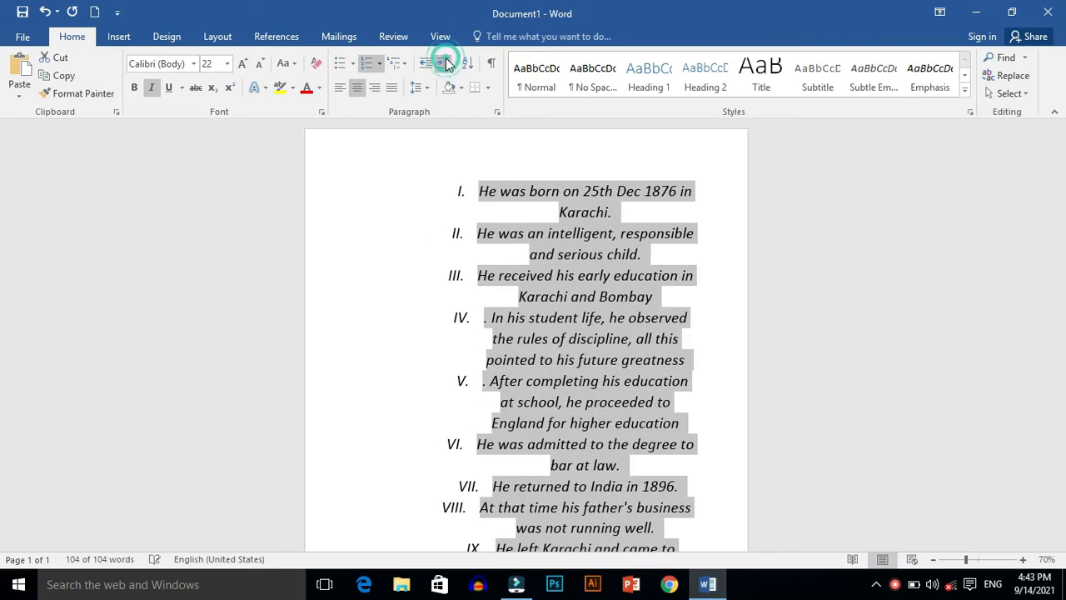
left_click(446, 65)
left_click(424, 69)
left_click(424, 68)
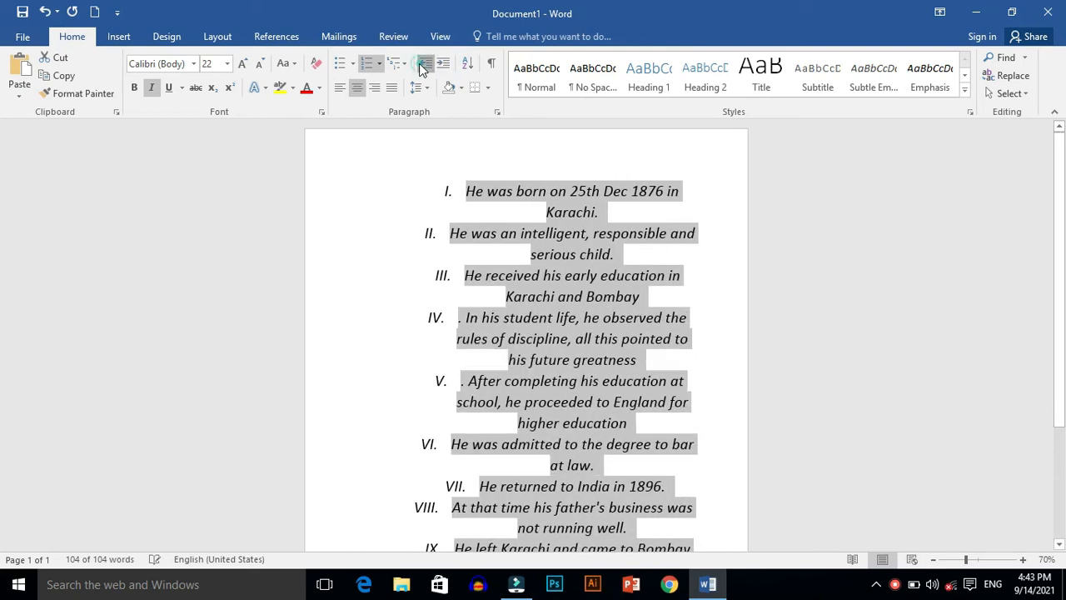
left_click(424, 69)
left_click(424, 69)
left_click(424, 69)
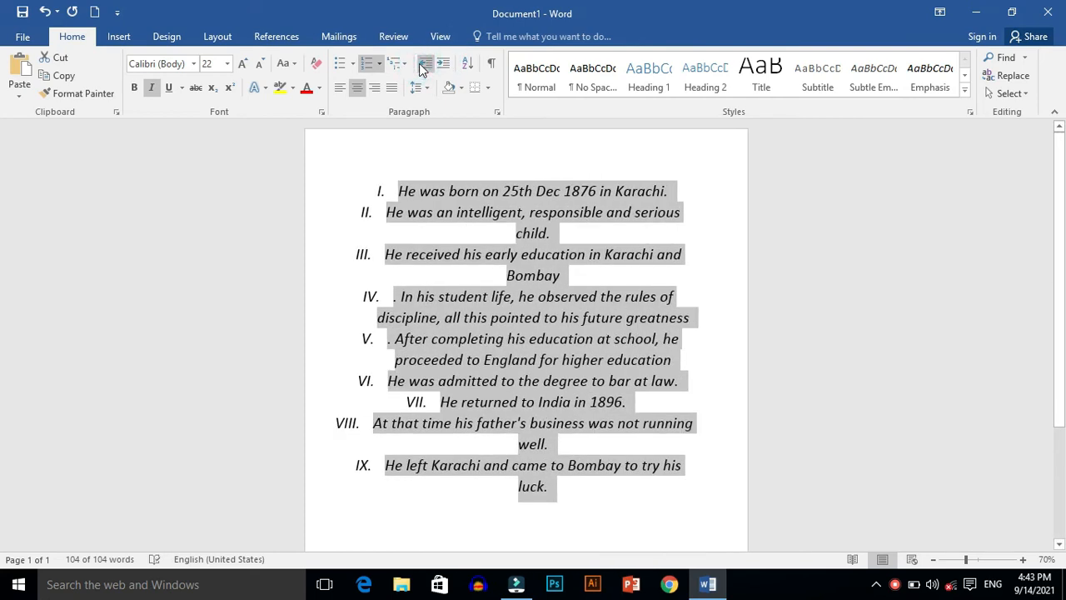
Step: Left-align the whole list and increase its indent by one level
left_click(344, 93)
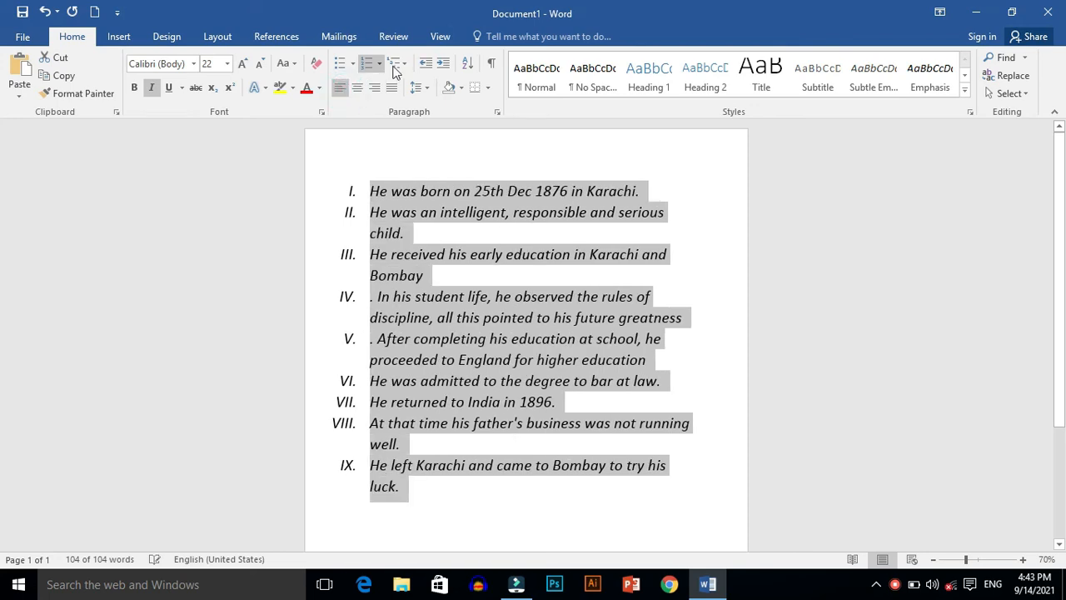
left_click(442, 65)
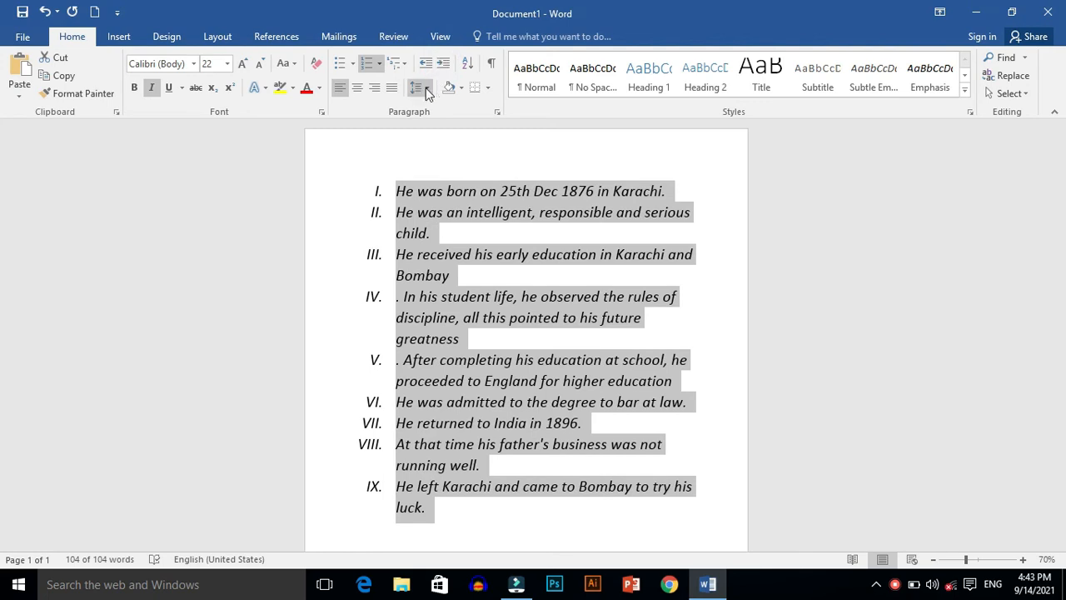
Step: Set the list's line spacing to 1.15, shade its paragraphs with the standard light blue, and deselect the text
left_click(426, 87)
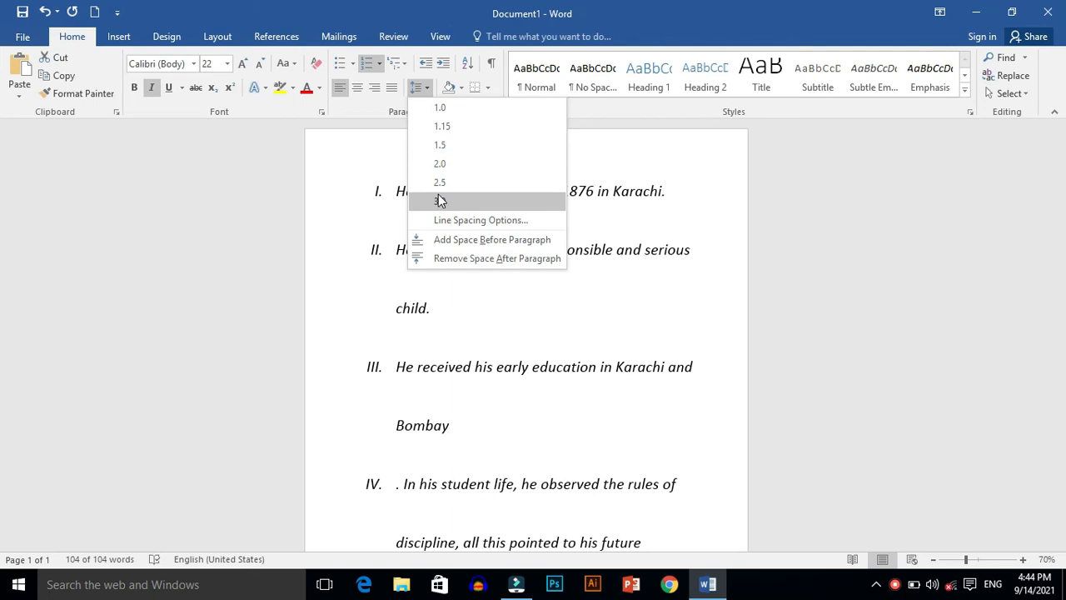
left_click(441, 133)
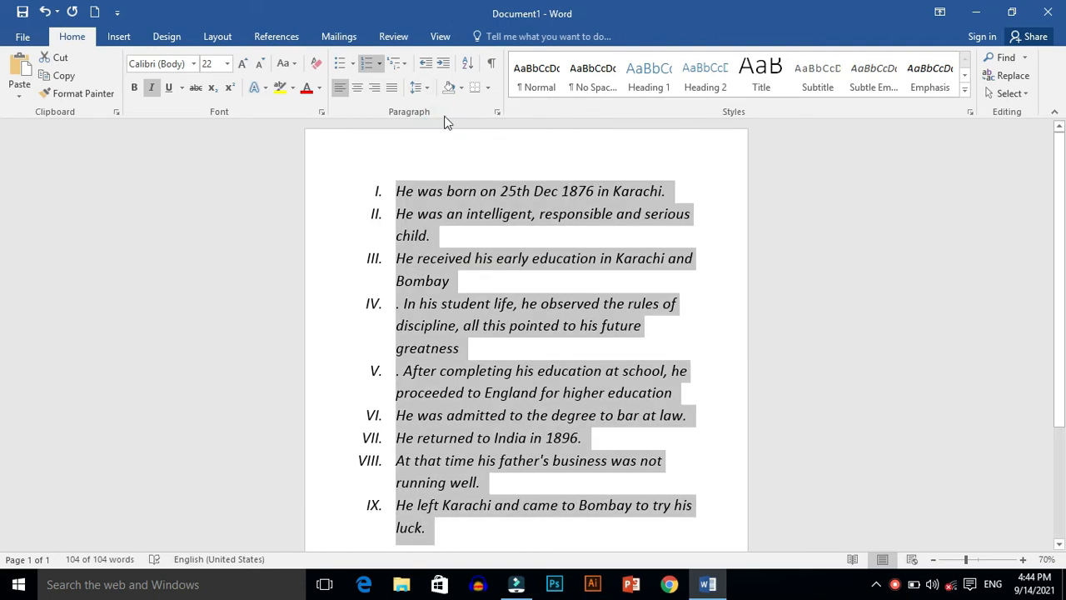
left_click(459, 93)
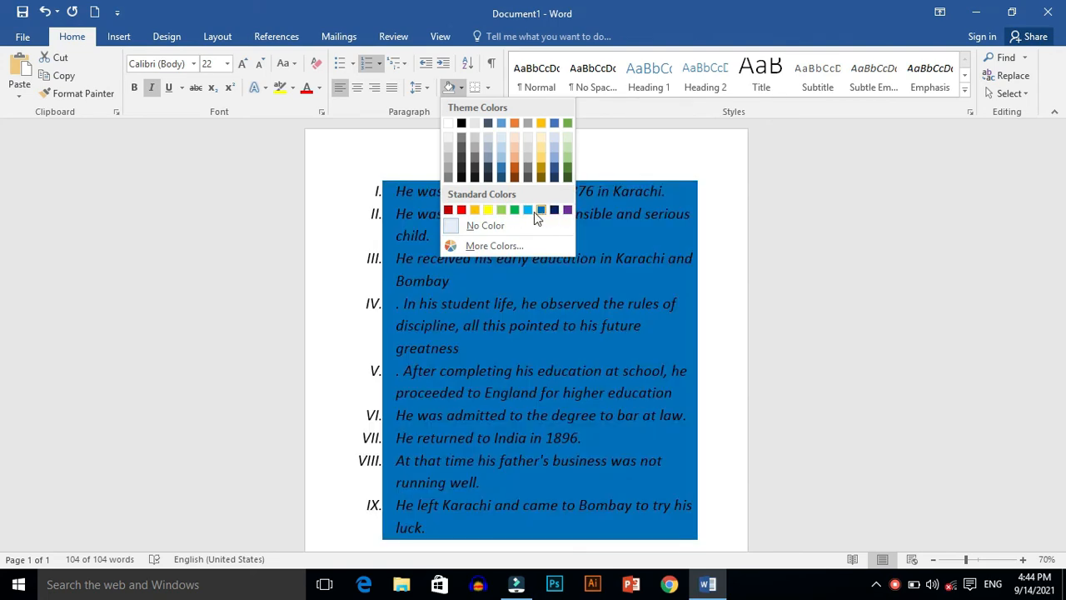
left_click(533, 215)
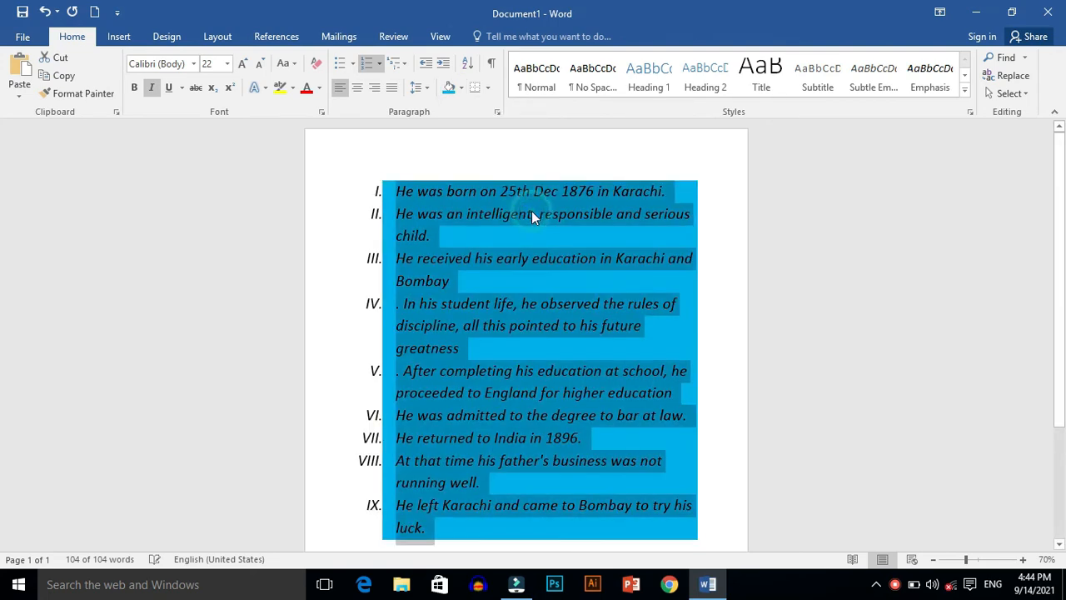
left_click(727, 166)
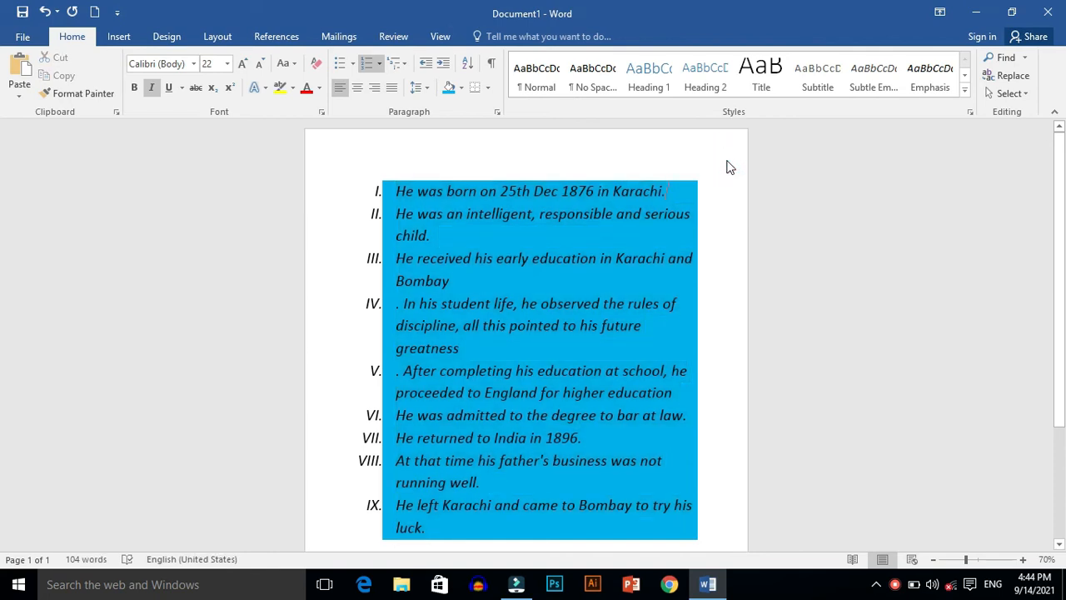
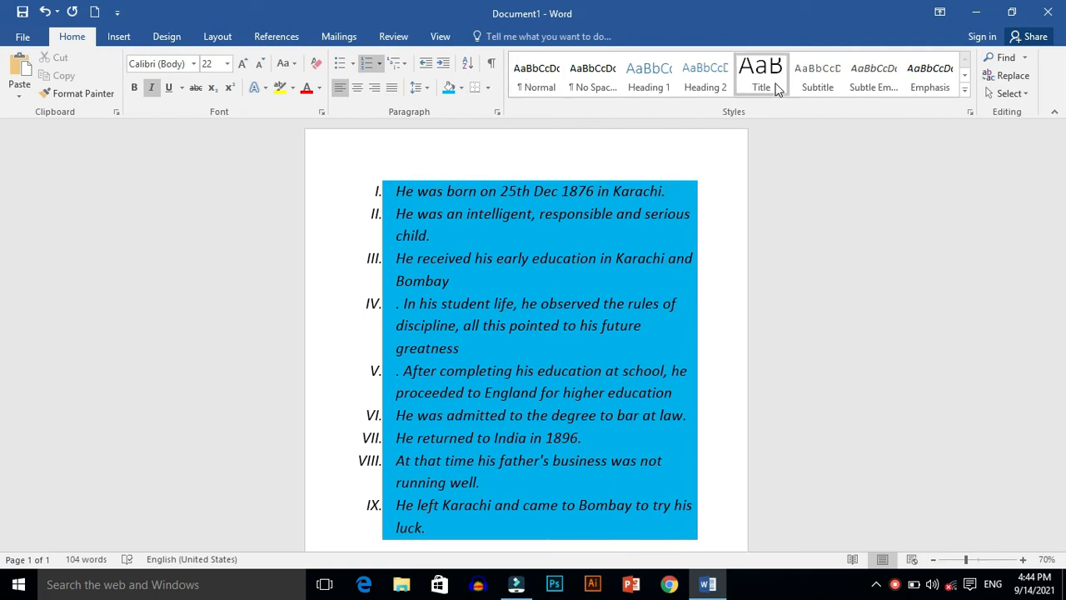
Step: Apply the Title style to the line about being born on 25th Dec 1876, and preview other styles on it
left_click(964, 96)
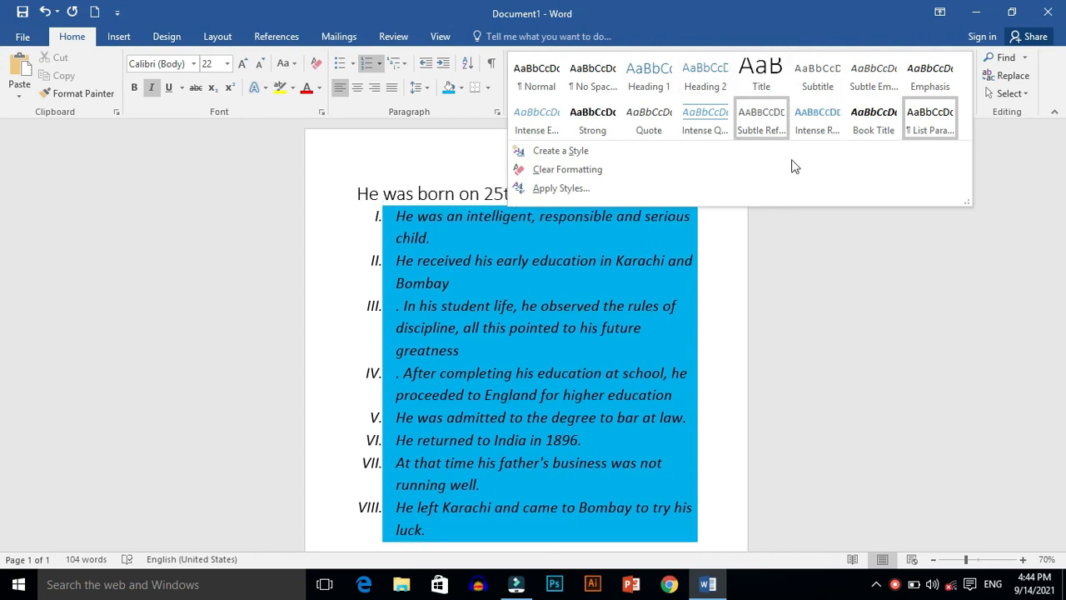
left_click(758, 73)
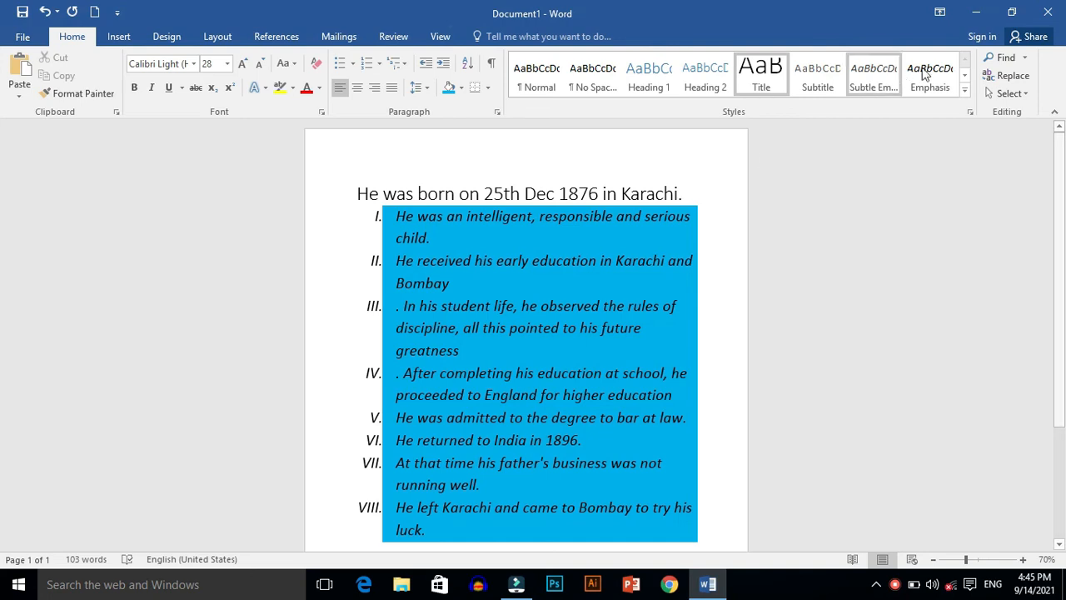
left_click(963, 90)
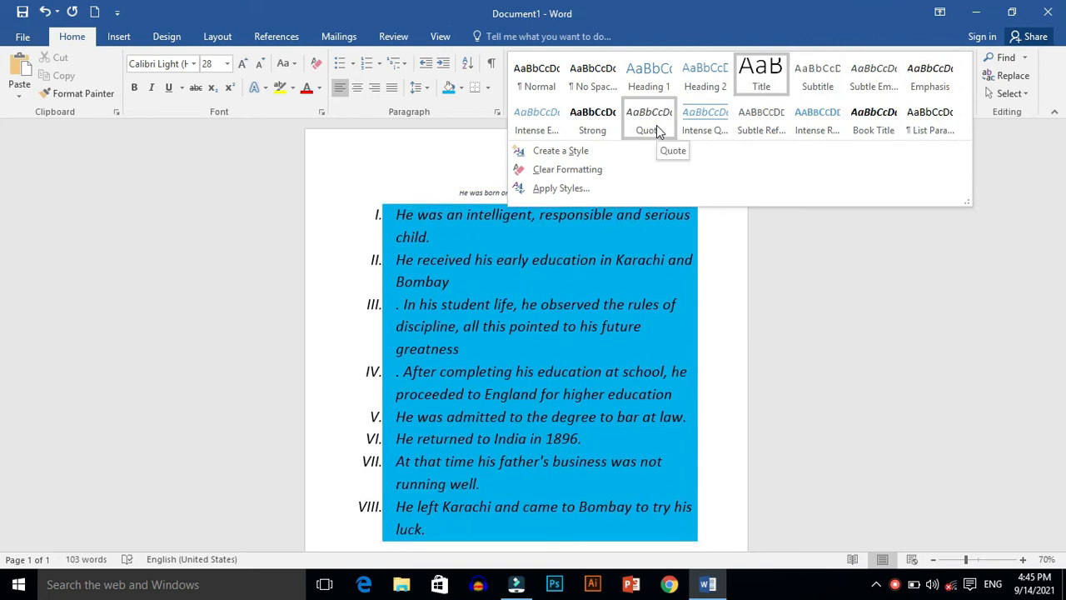
left_click(310, 200)
Step: Change the numbered lines below the title line to tick bullets and finally set their bullets to None
left_click_drag(346, 221, 454, 491)
left_click_drag(442, 518, 440, 528)
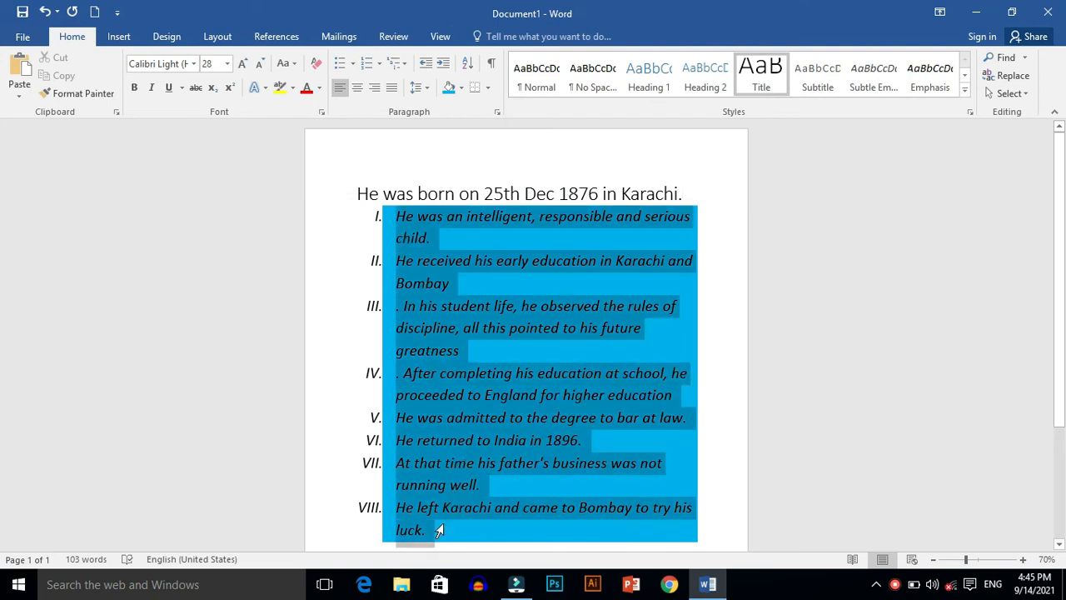
left_click(343, 66)
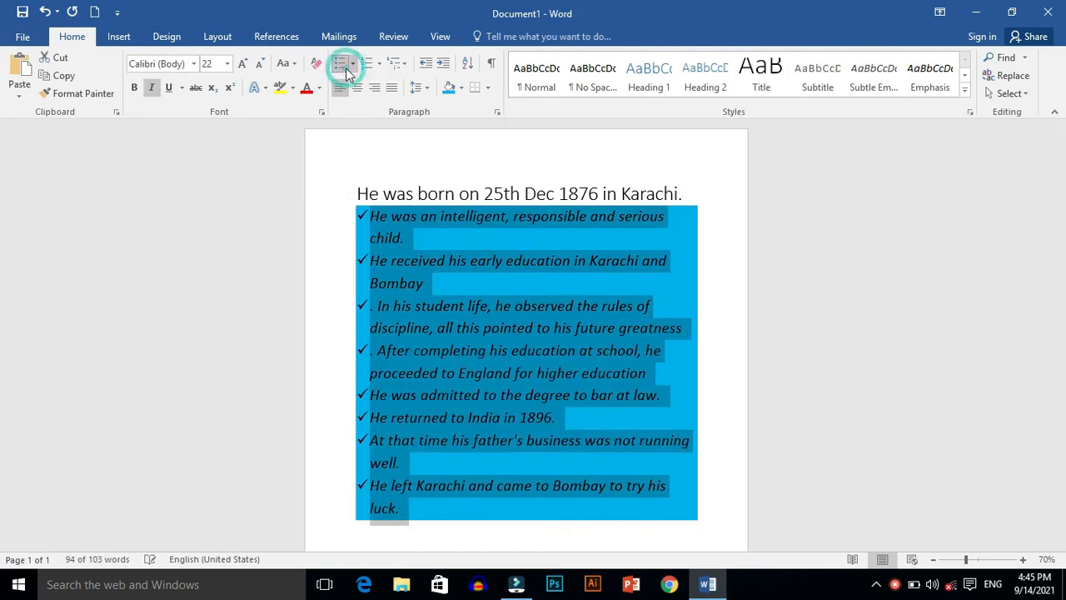
left_click(354, 67)
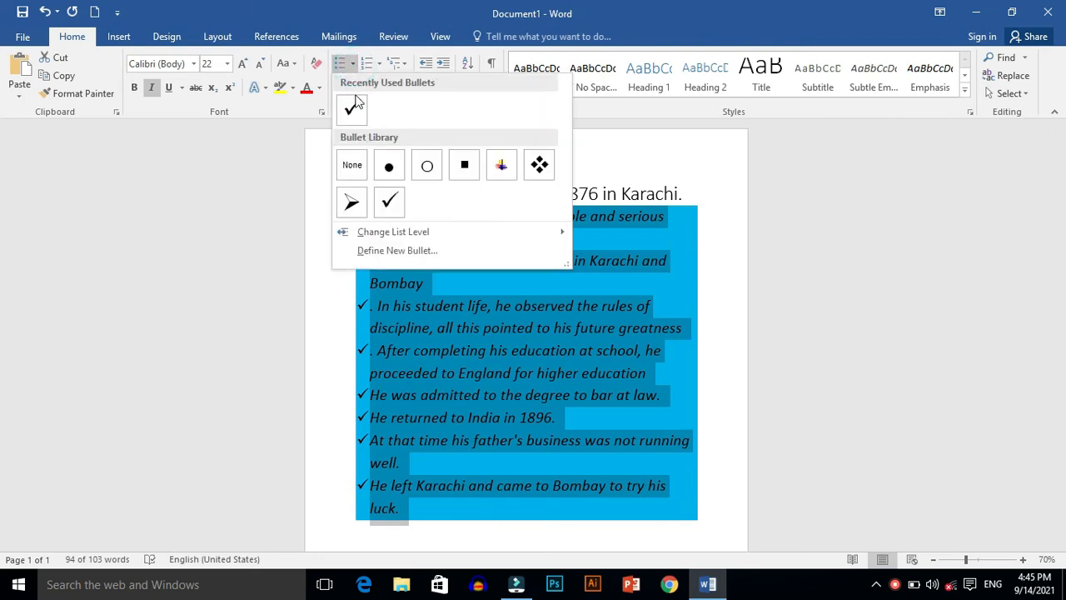
left_click(353, 162)
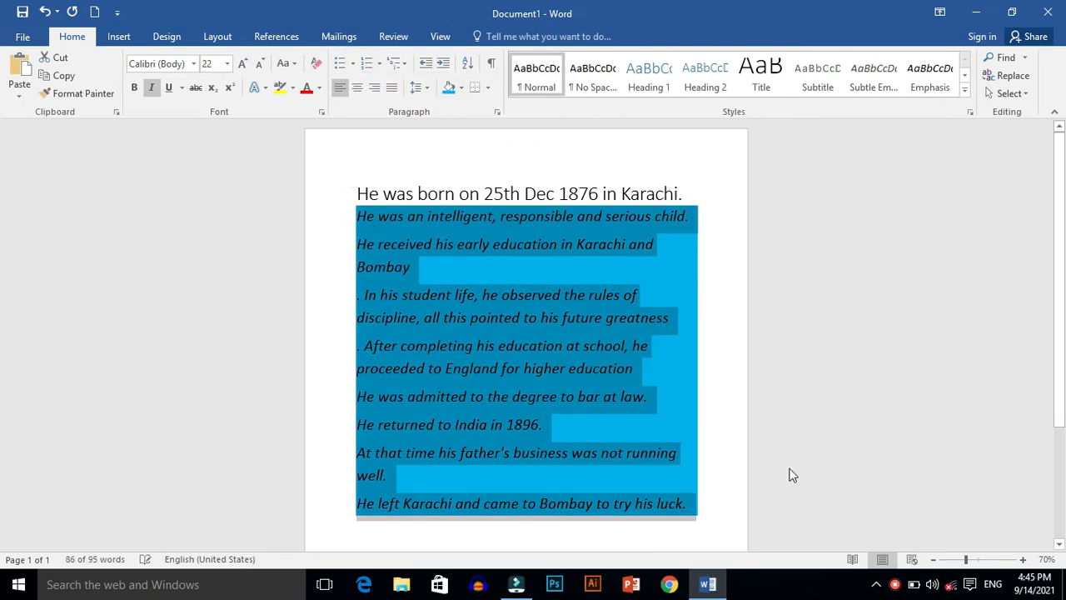
left_click(896, 586)
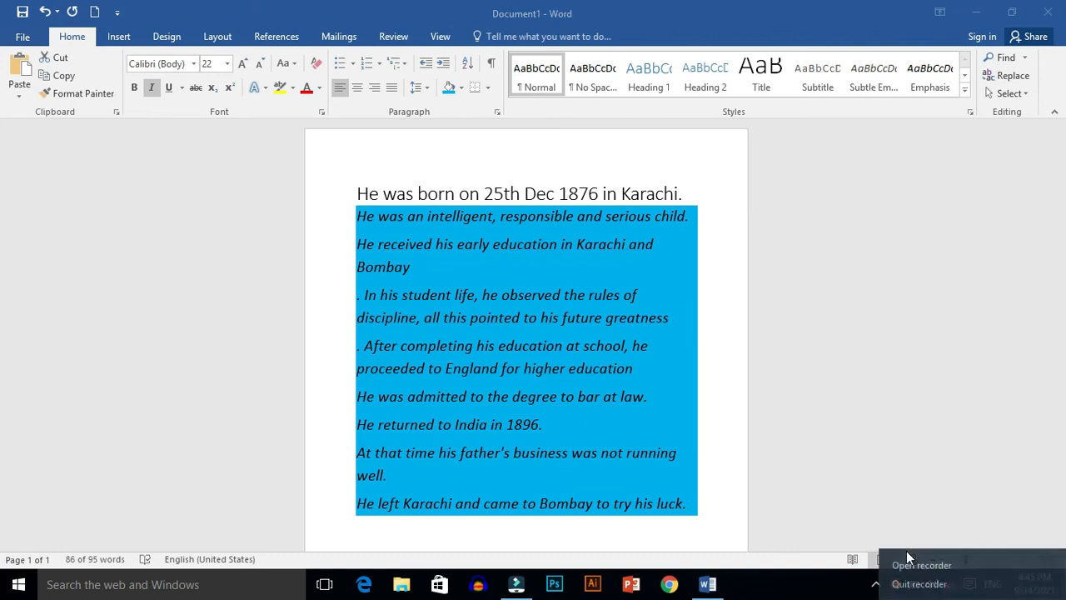
left_click(909, 552)
left_click(862, 540)
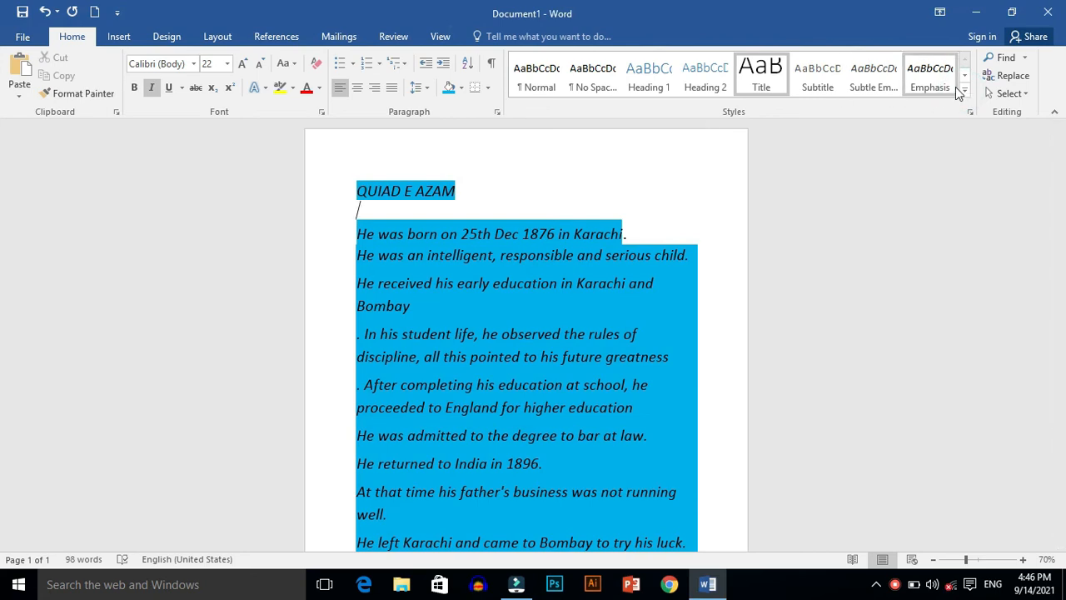
left_click(965, 91)
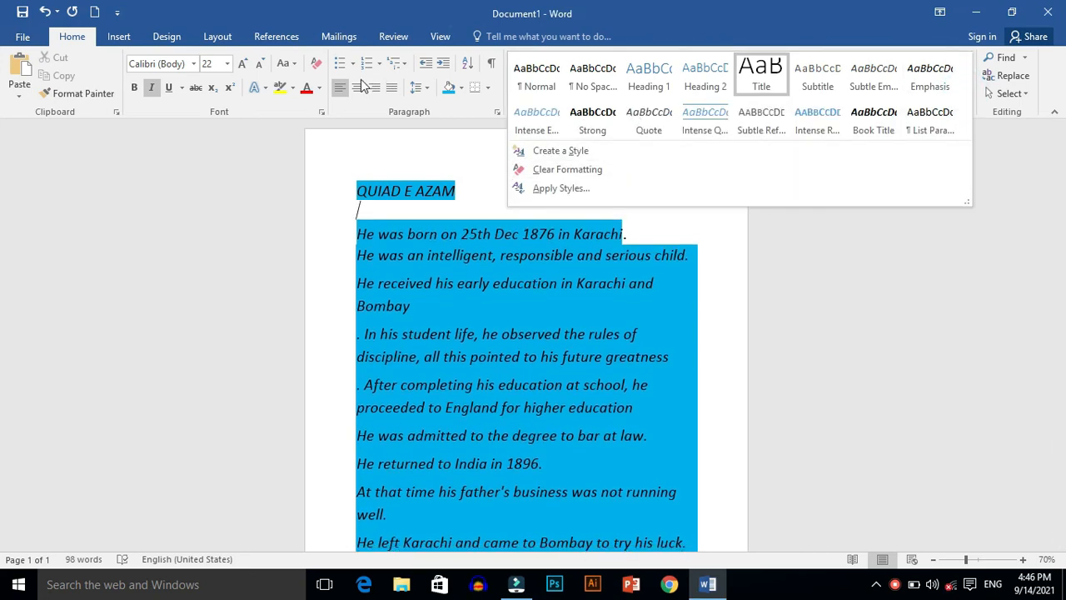
left_click(304, 250)
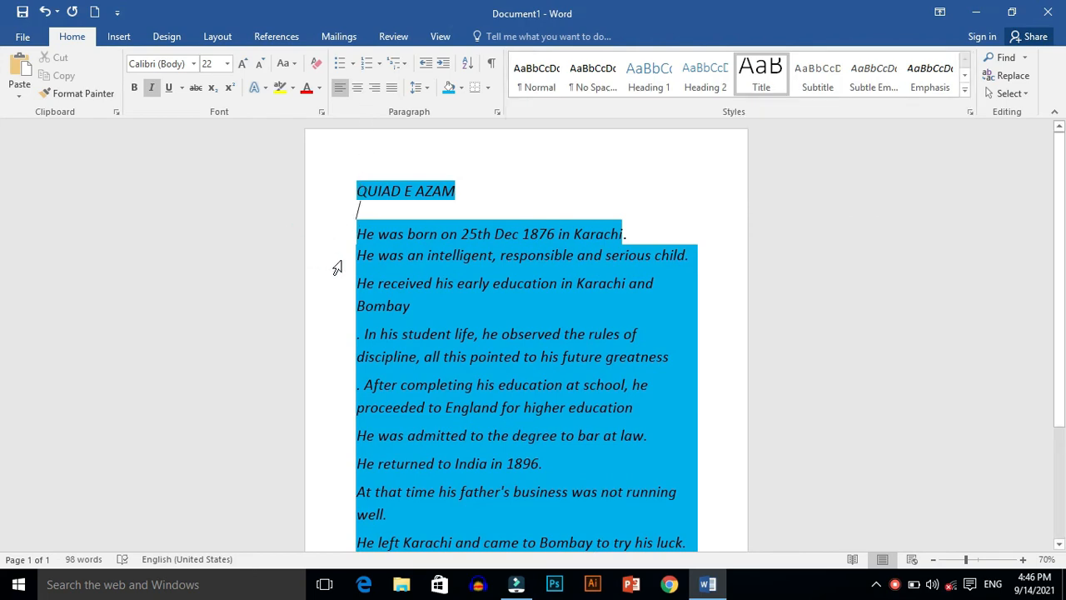
Step: Apply arrowhead bullets to the whole document's text and deselect it
key("ctrl+a")
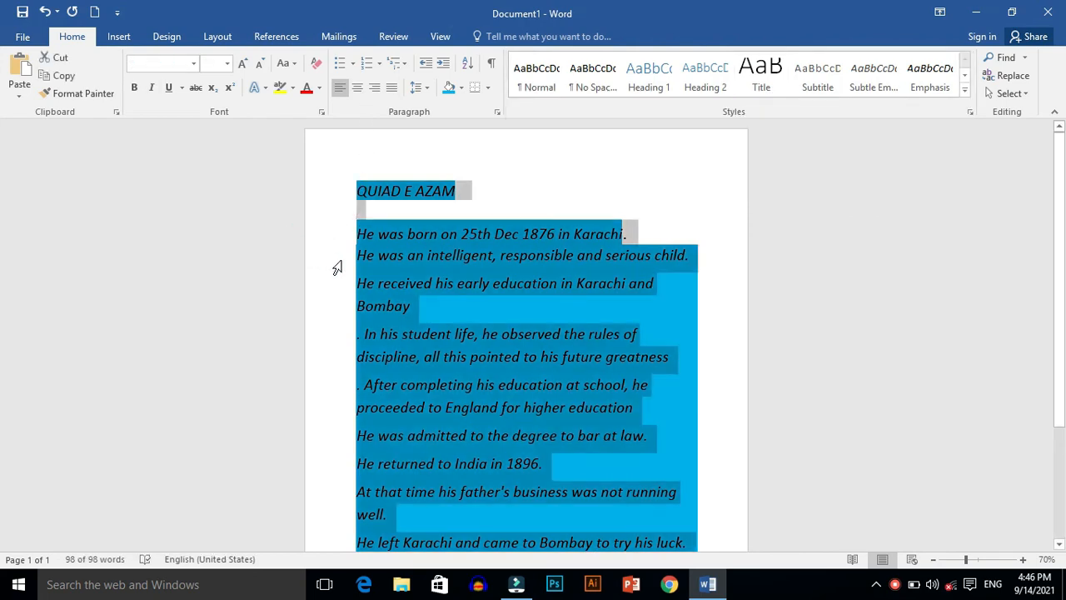
left_click(353, 65)
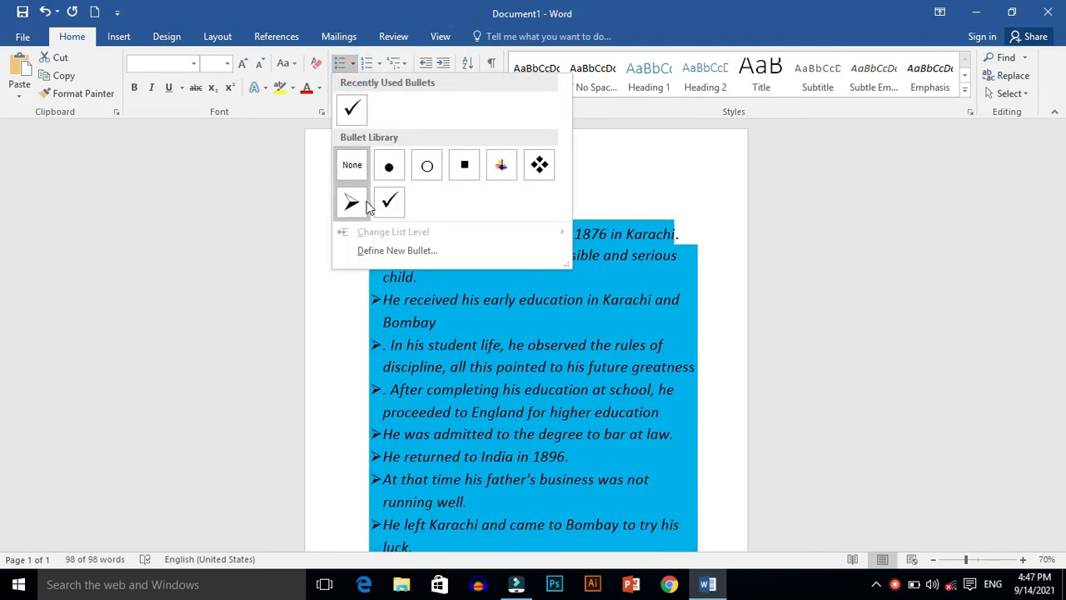
left_click(362, 204)
left_click(559, 173)
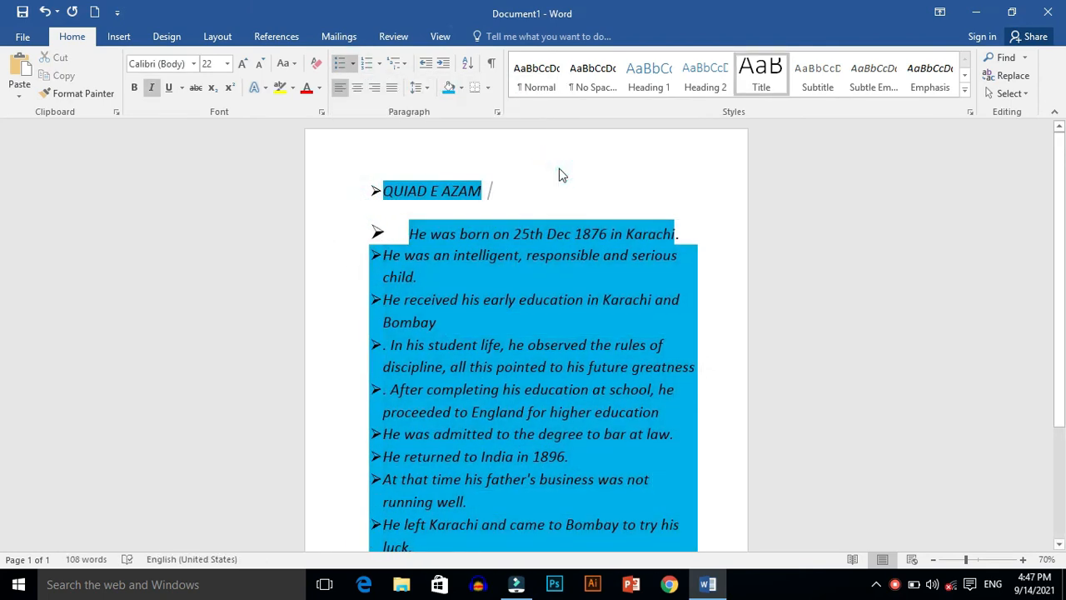
Step: Search the document for "his" in the navigation search
left_click(965, 90)
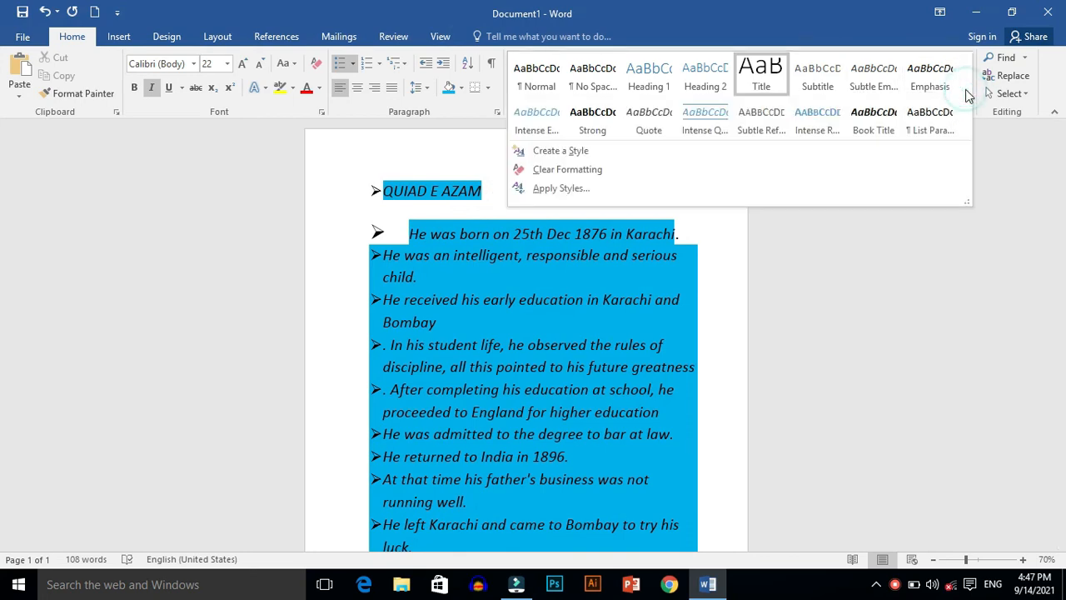
left_click(1029, 63)
left_click(1025, 56)
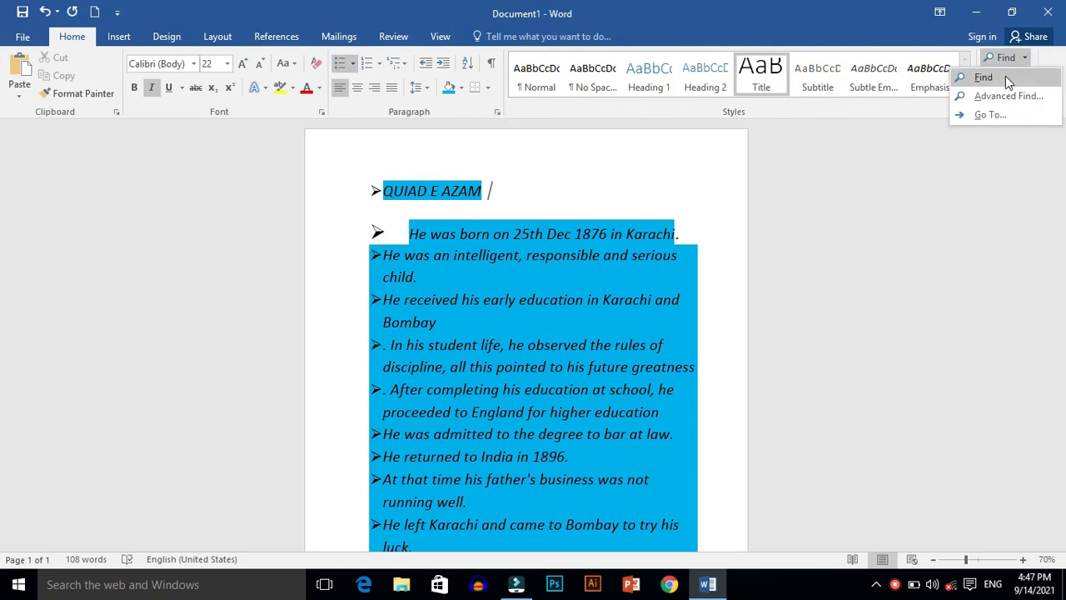
left_click(1004, 76)
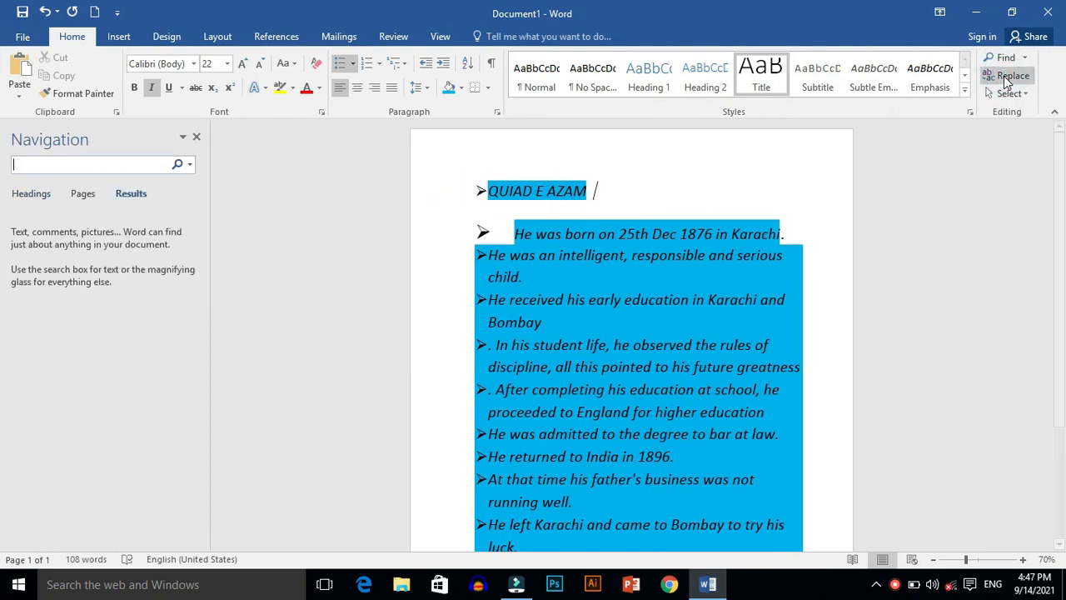
left_click(76, 168)
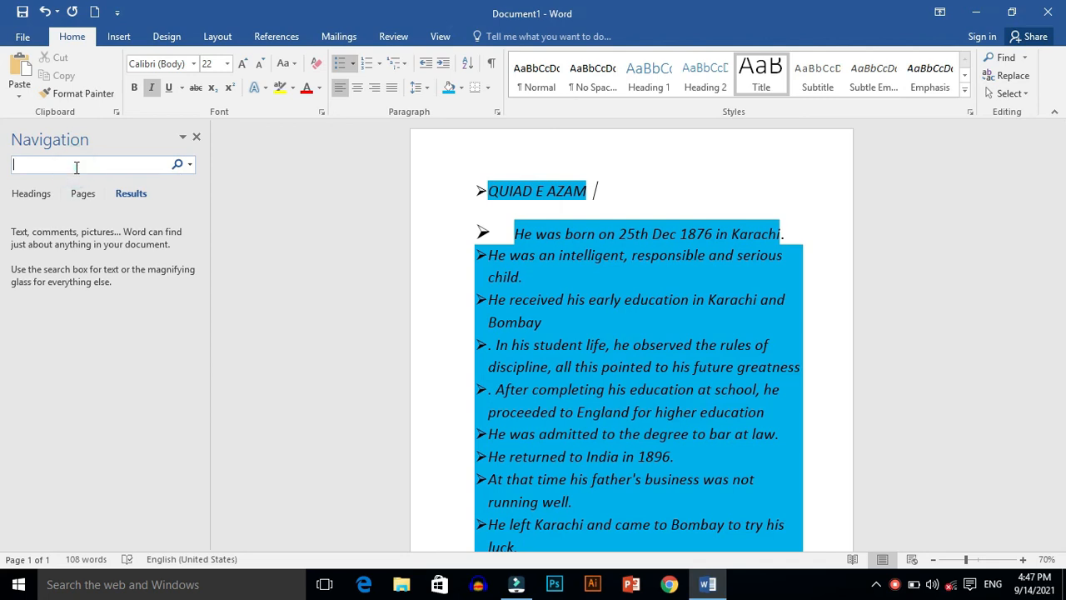
type("his")
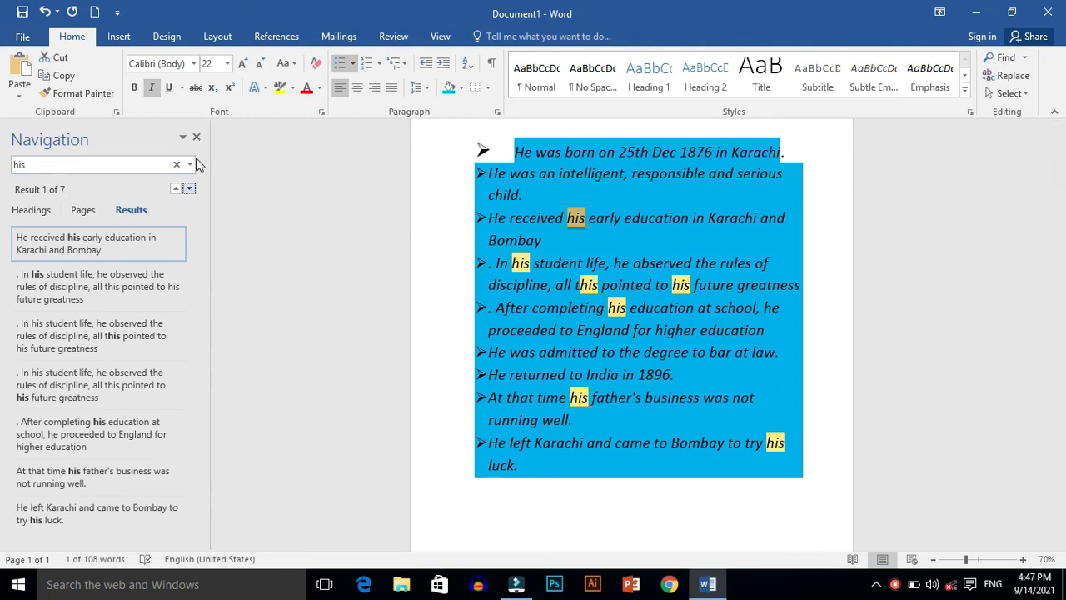
Step: Clear the search and overwrite the found "his" before "early education" with "that"
left_click(176, 164)
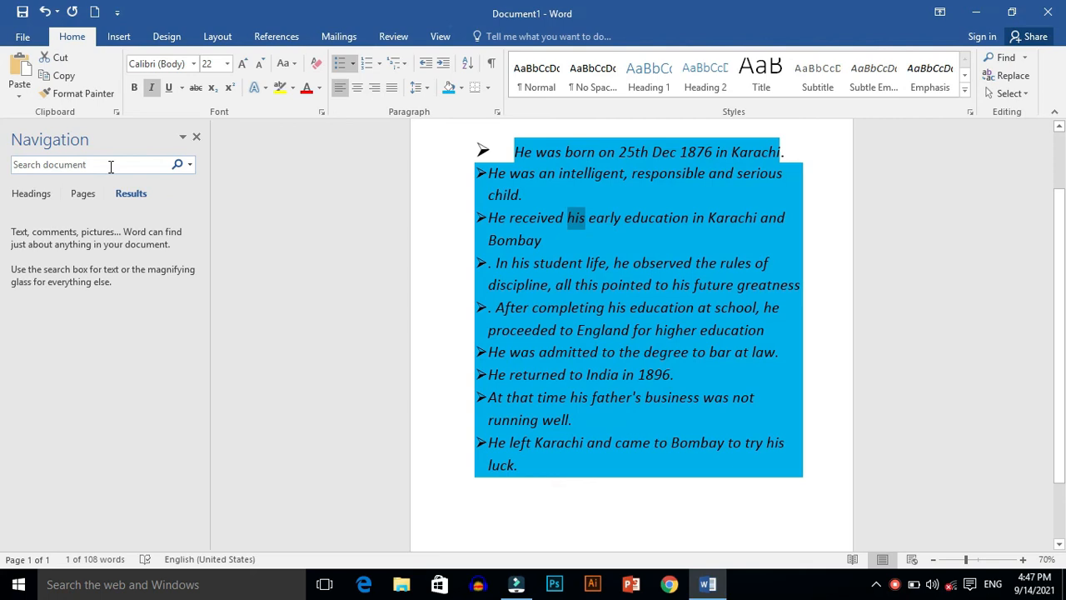
type("that")
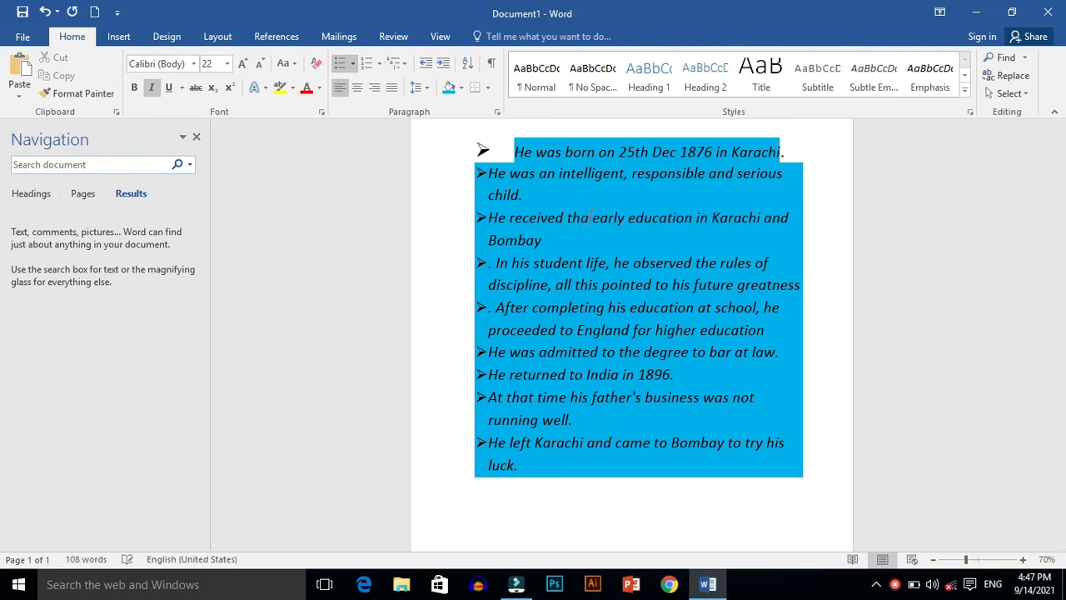
Step: Search the document for "that", clear the search and close the navigation search
left_click(80, 164)
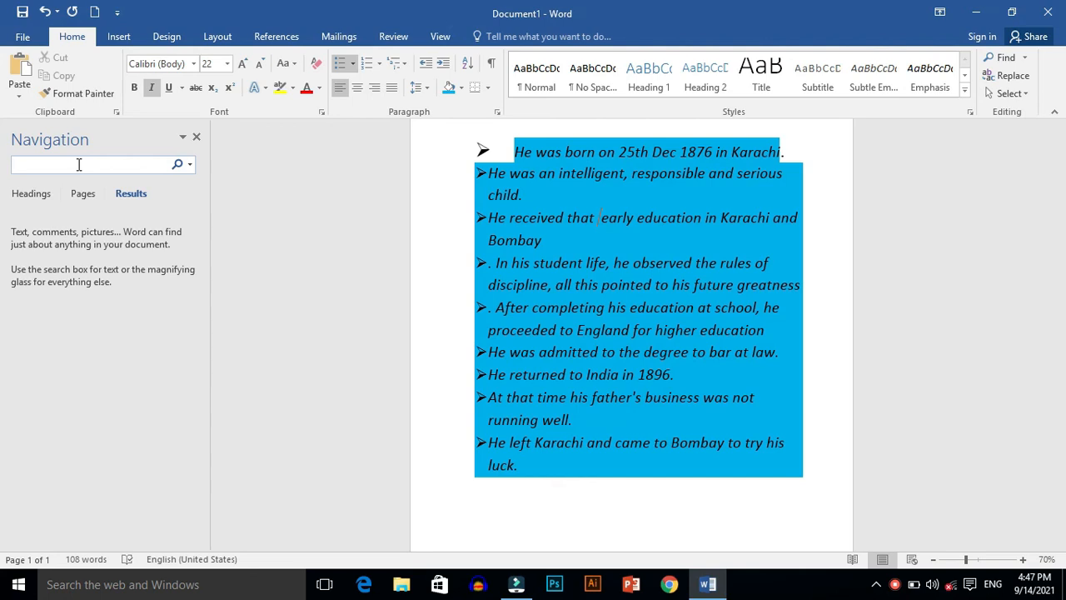
type("that")
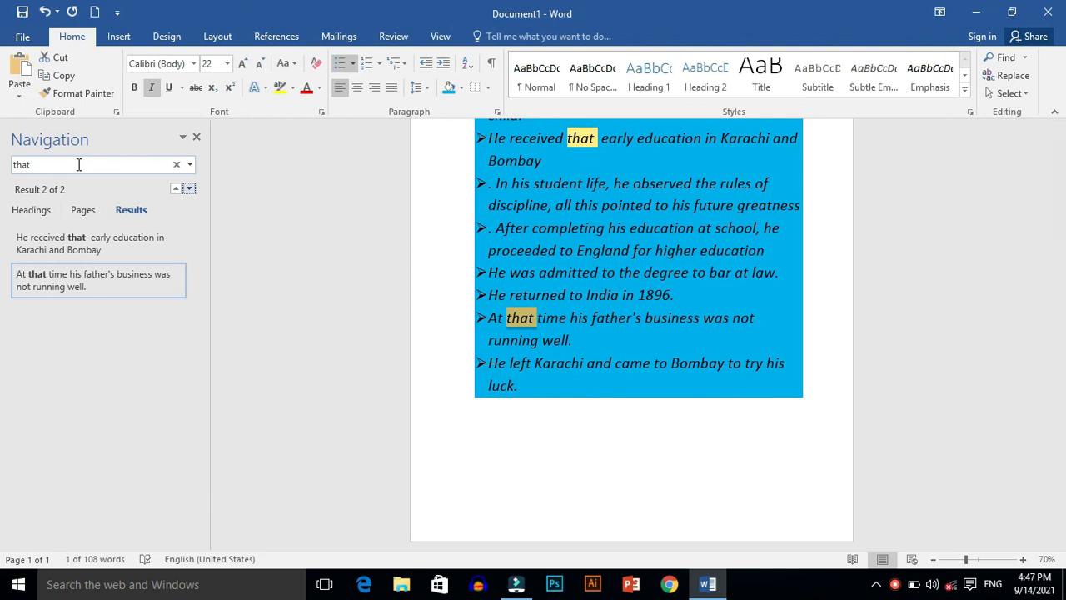
left_click(176, 165)
left_click(197, 137)
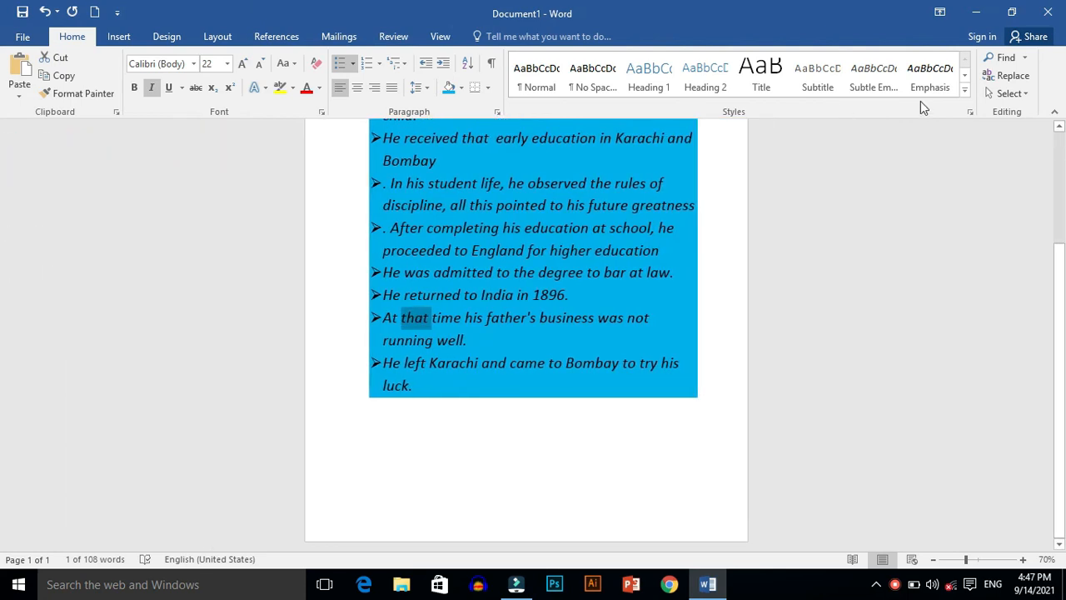
Step: Replace every "that" in the document with "is", continuing from the beginning, and close Find and Replace
left_click(1004, 79)
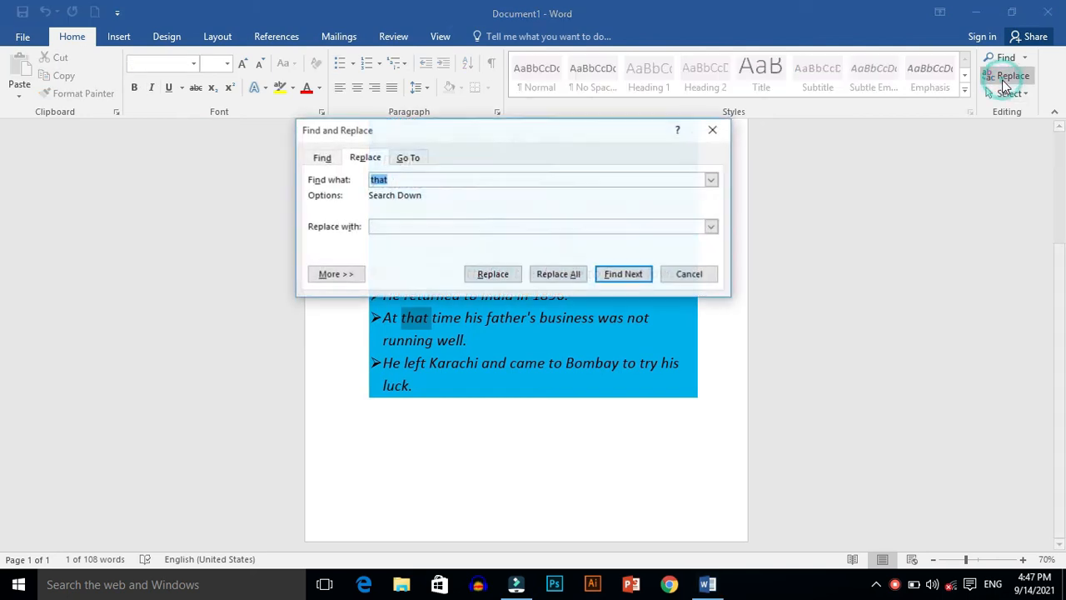
left_click(414, 229)
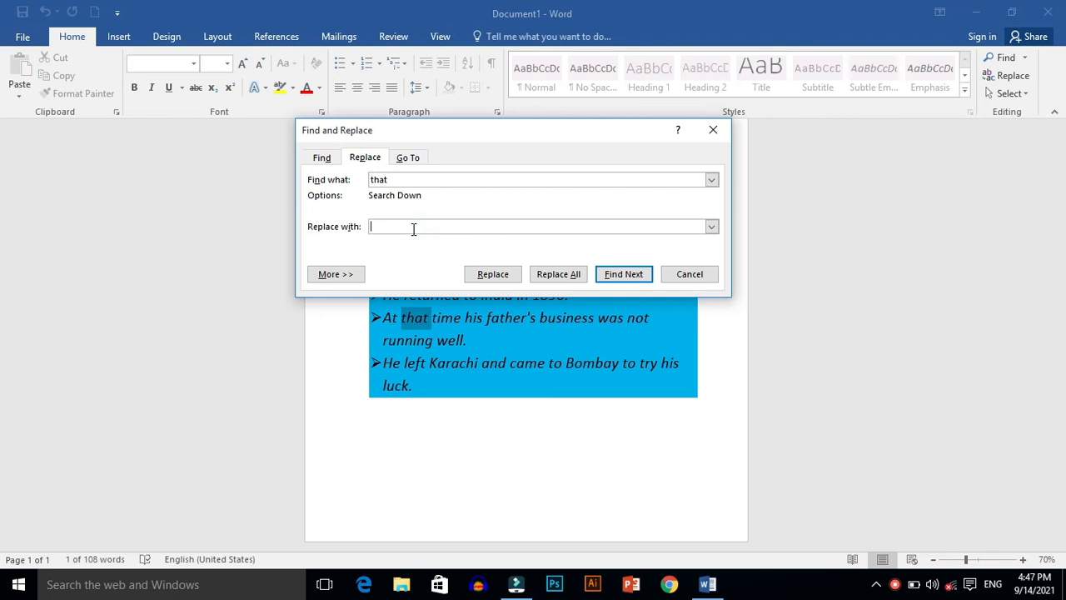
type("is")
key("Return")
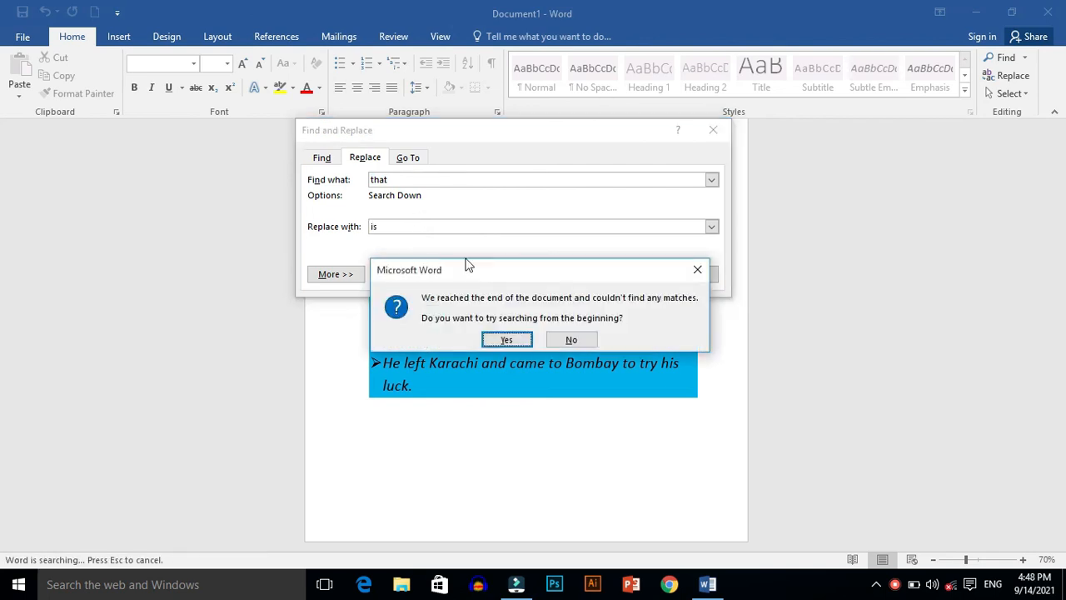
left_click(510, 340)
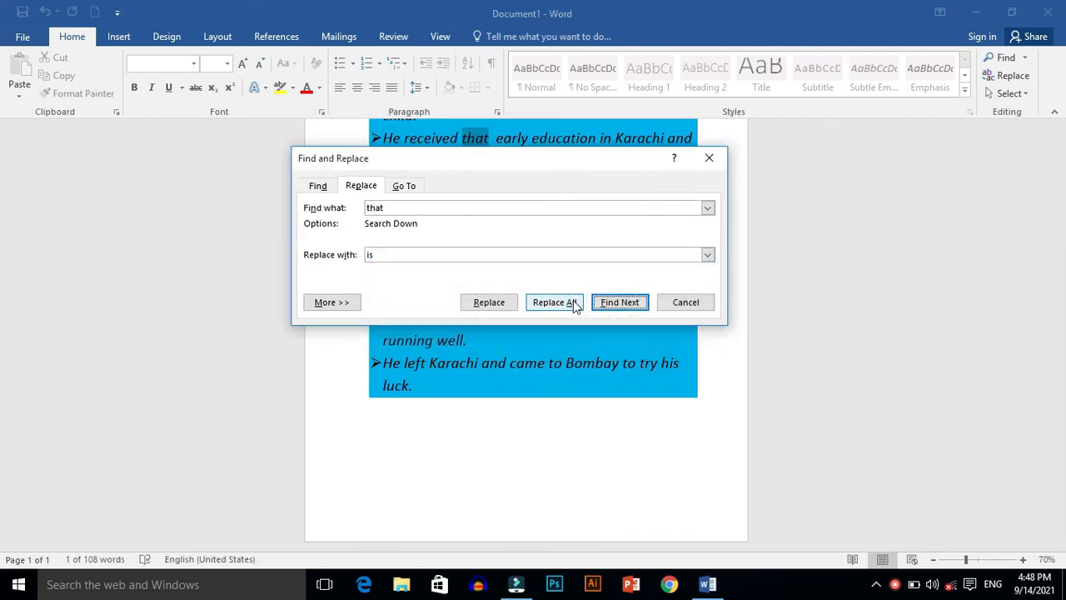
left_click(573, 303)
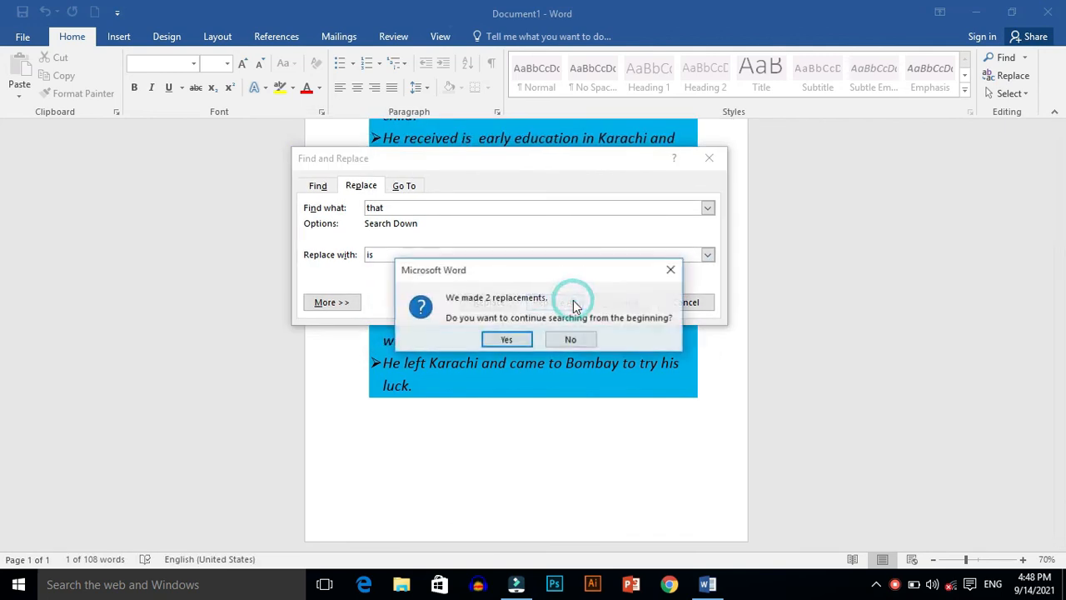
left_click(512, 340)
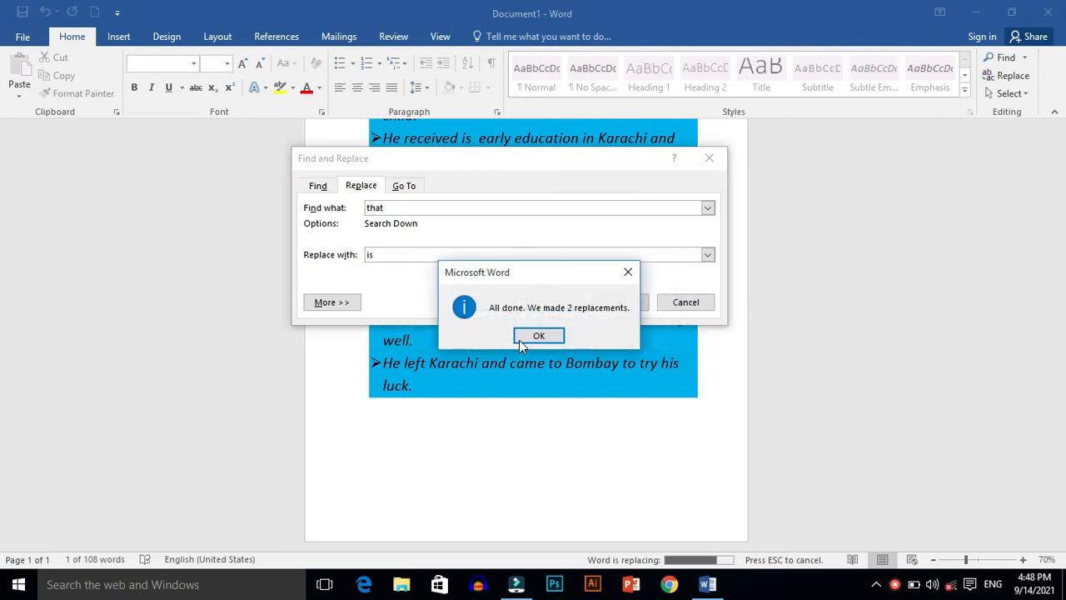
left_click(521, 341)
left_click(692, 300)
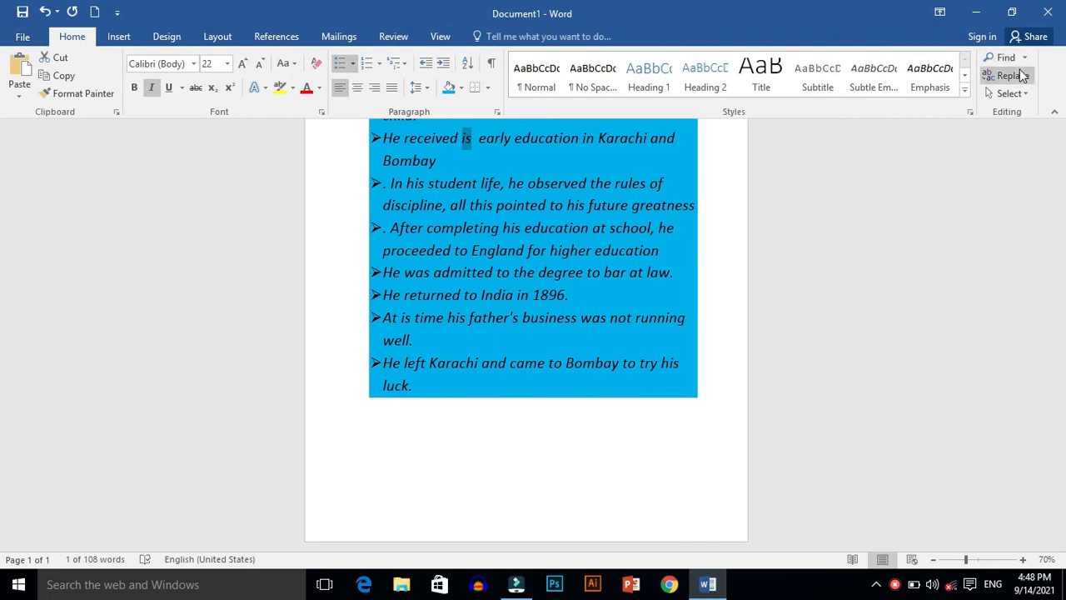
Step: Display the Selection pane from the selection options and close it again
left_click(1021, 96)
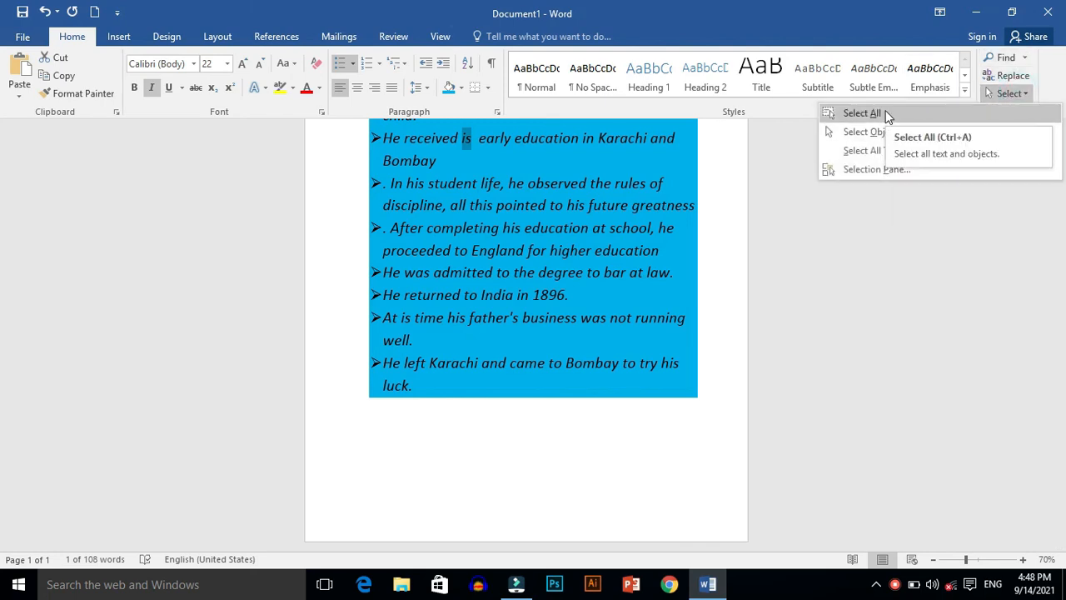
left_click(845, 176)
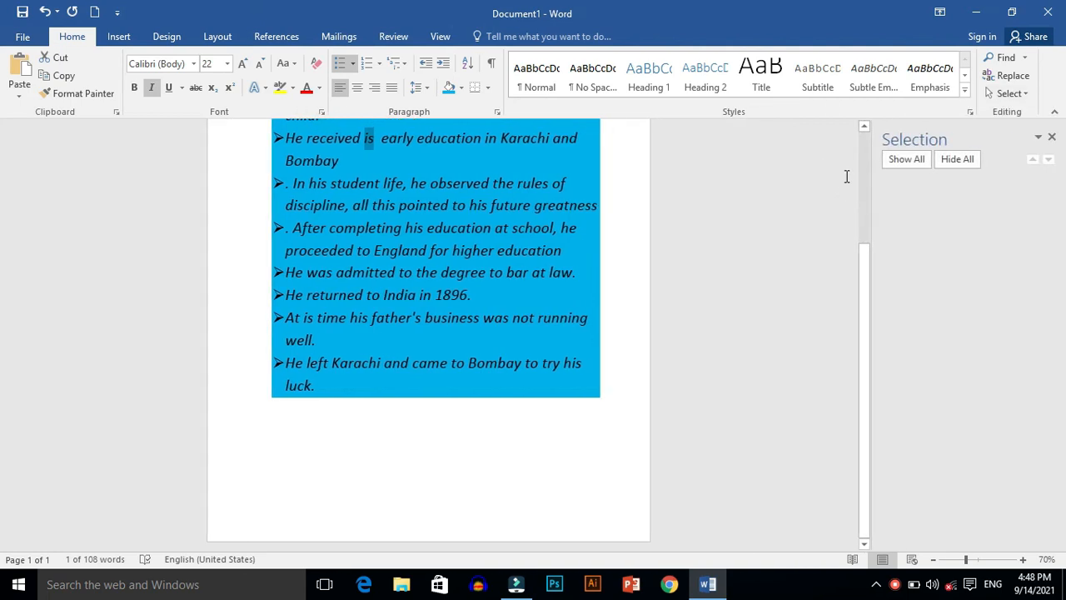
left_click(1052, 137)
Step: Save the document to the Desktop as a Word Document named "QUIAD E AZAM" and save it once more
left_click_drag(1056, 298, 1056, 173)
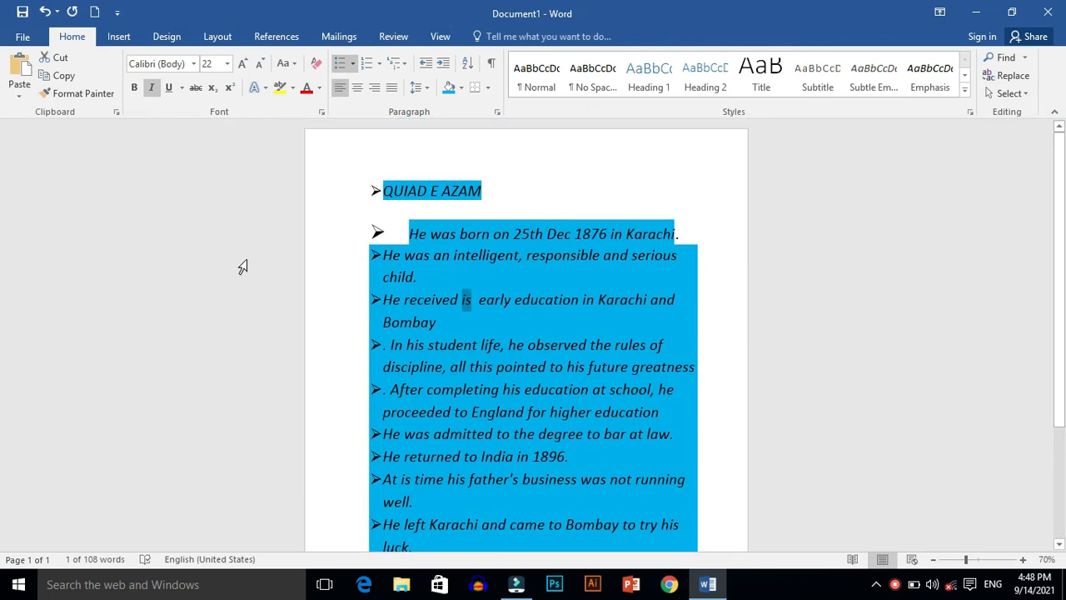
key("ctrl+s")
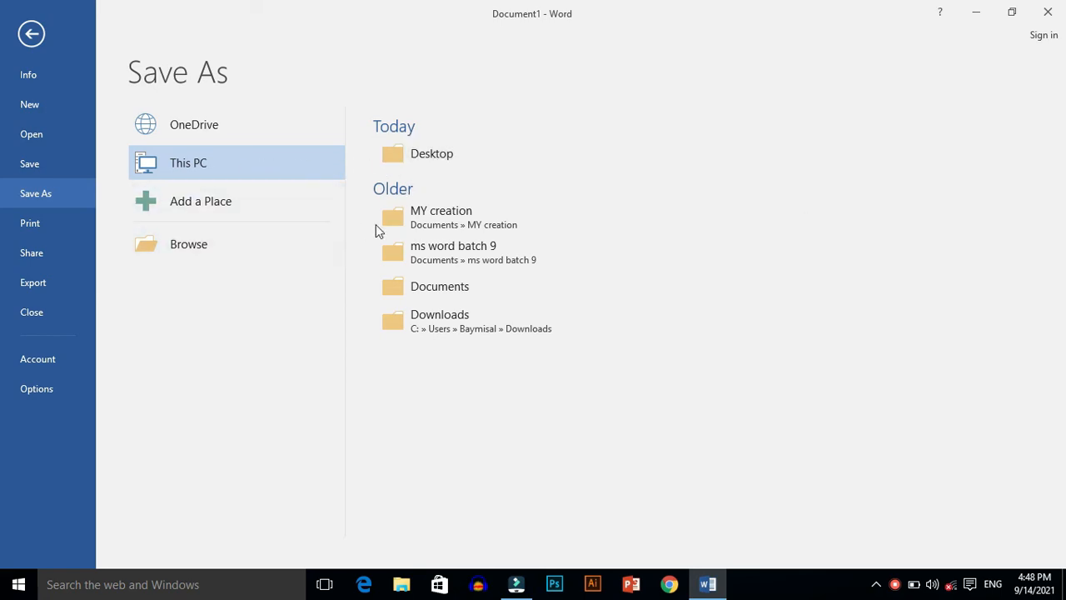
left_click(189, 173)
left_click(415, 152)
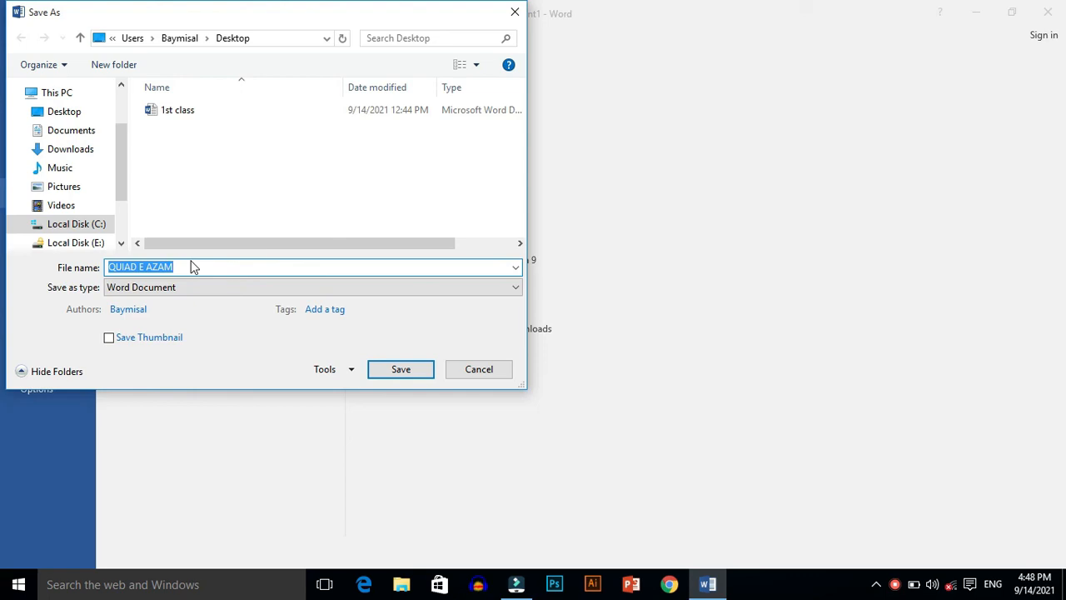
left_click(401, 369)
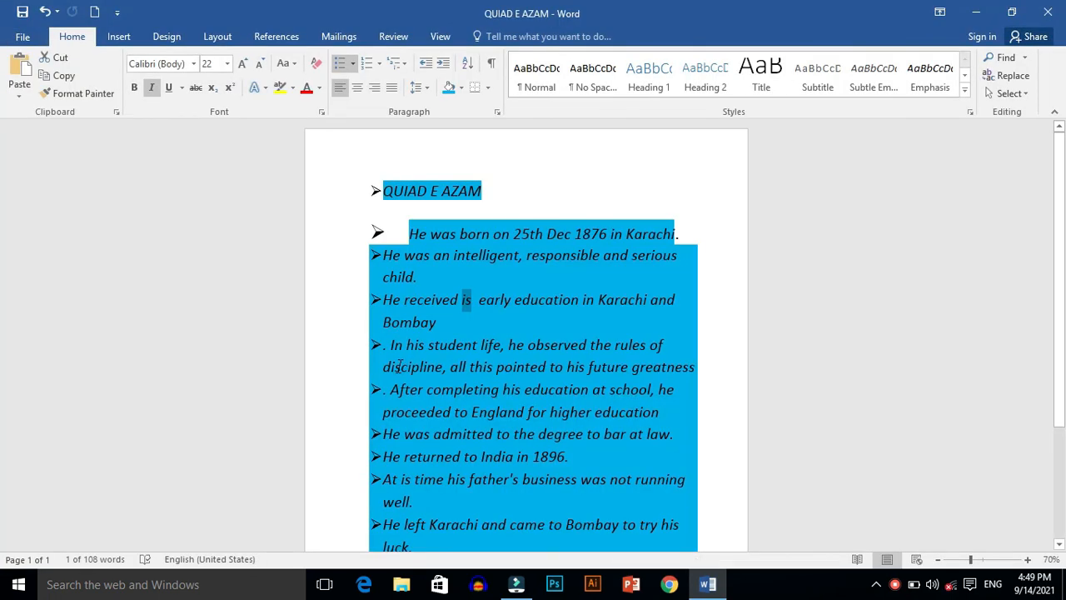
left_click(22, 38)
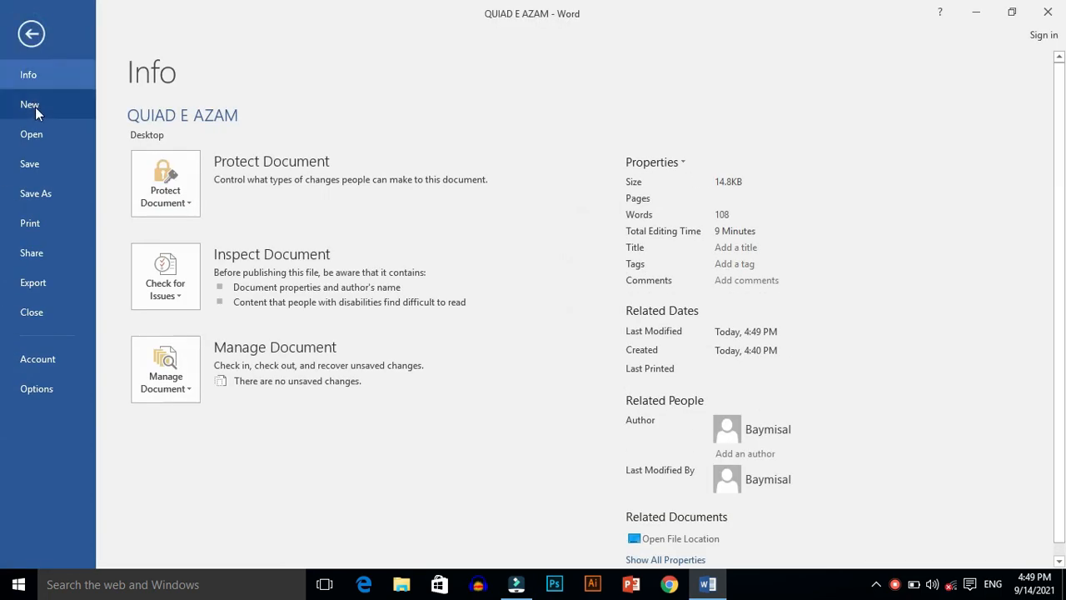
left_click(30, 165)
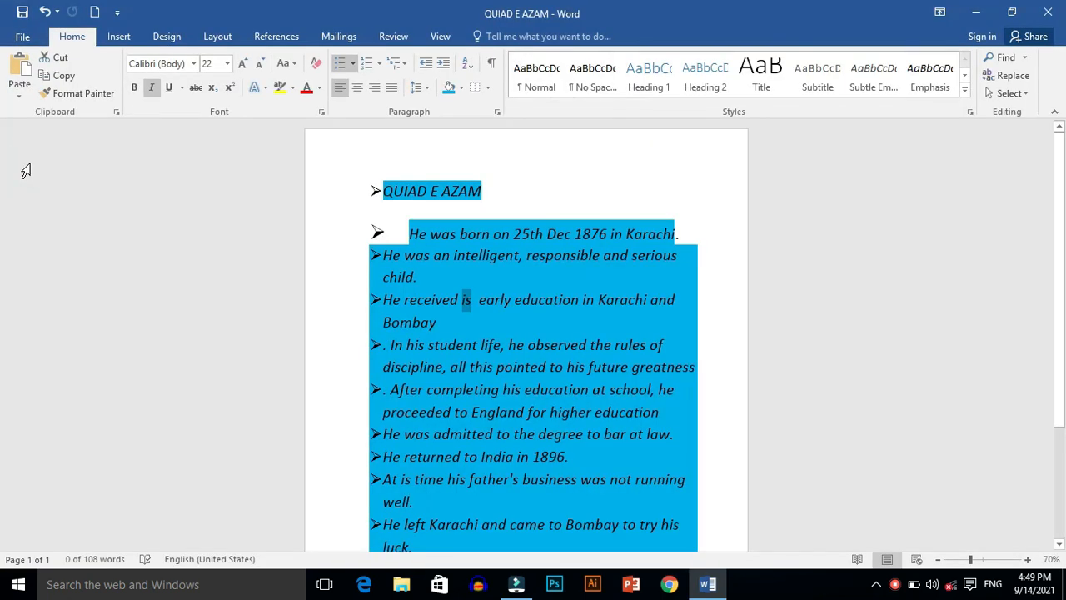
Step: Display the document's print settings and preview, and open and close the list of available printers
left_click(25, 37)
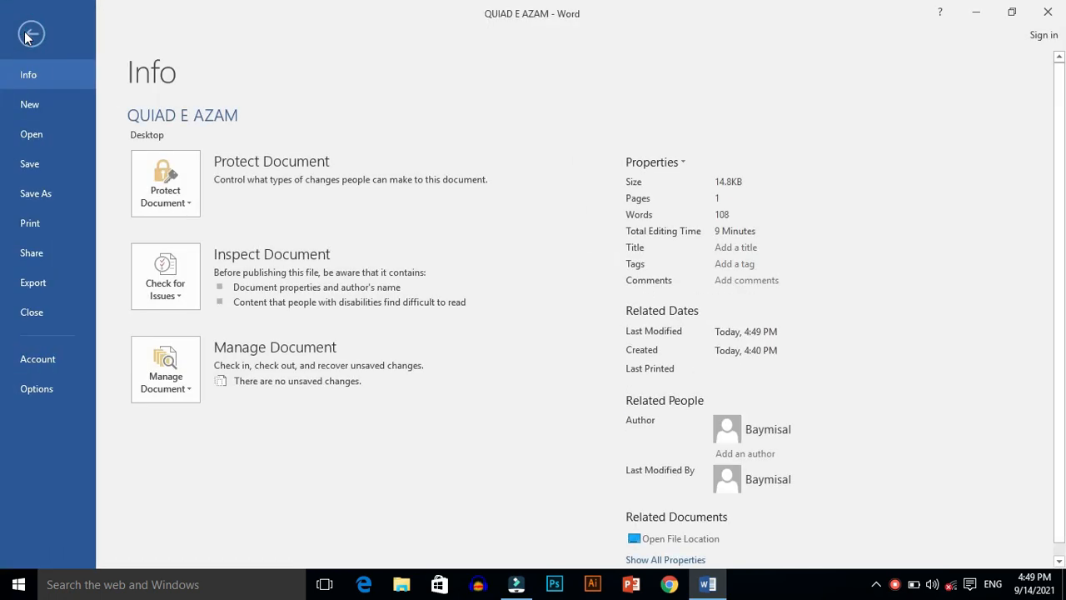
left_click(48, 221)
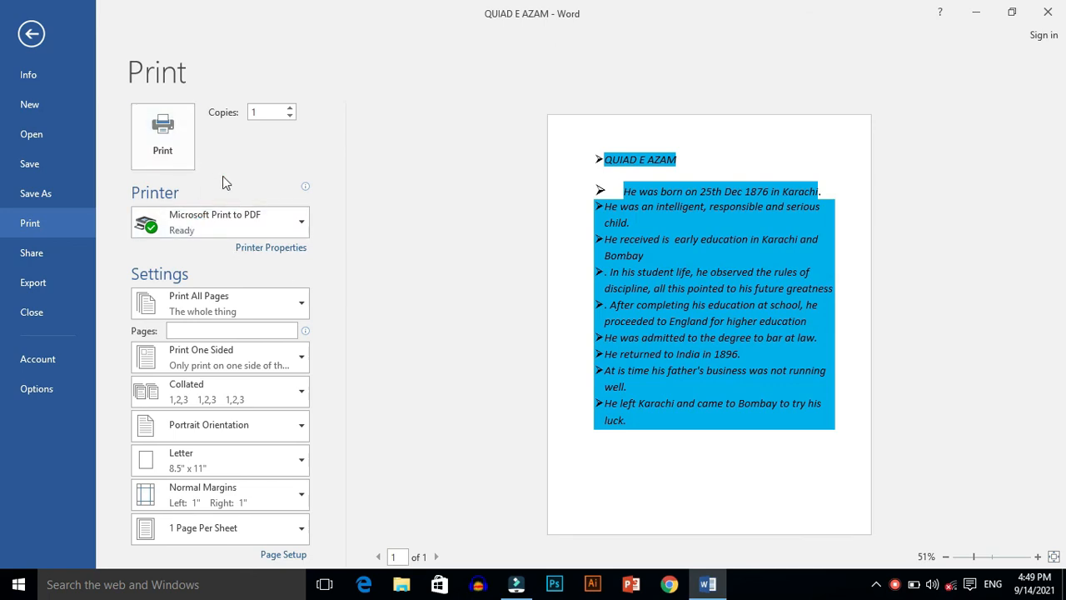
left_click(302, 225)
left_click(301, 222)
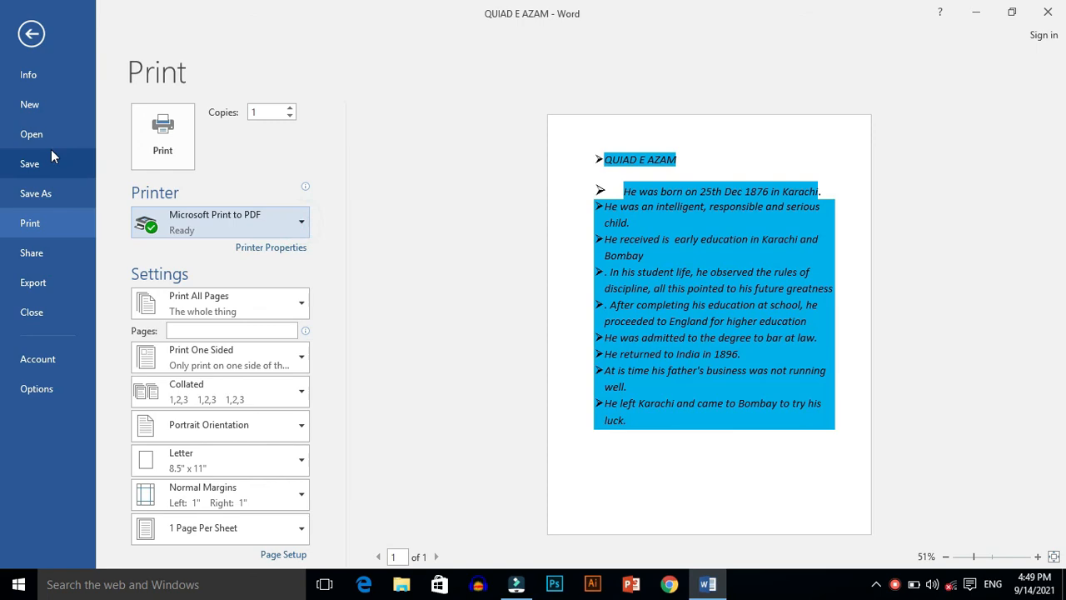
Step: Browse the templates for new documents, display the document's information page and return to the text
left_click(31, 111)
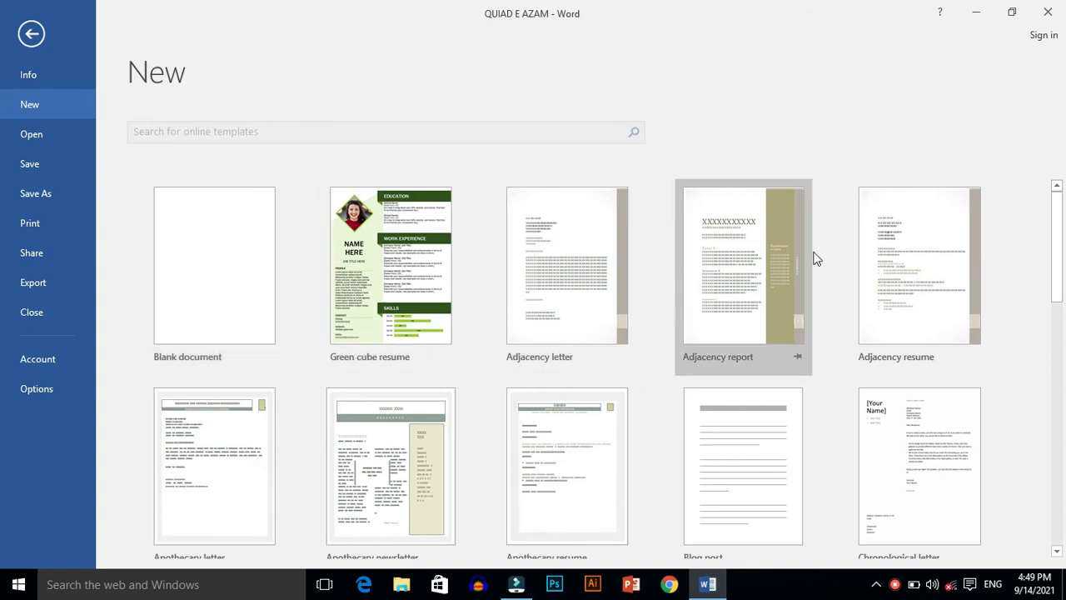
left_click_drag(1064, 223, 1043, 174)
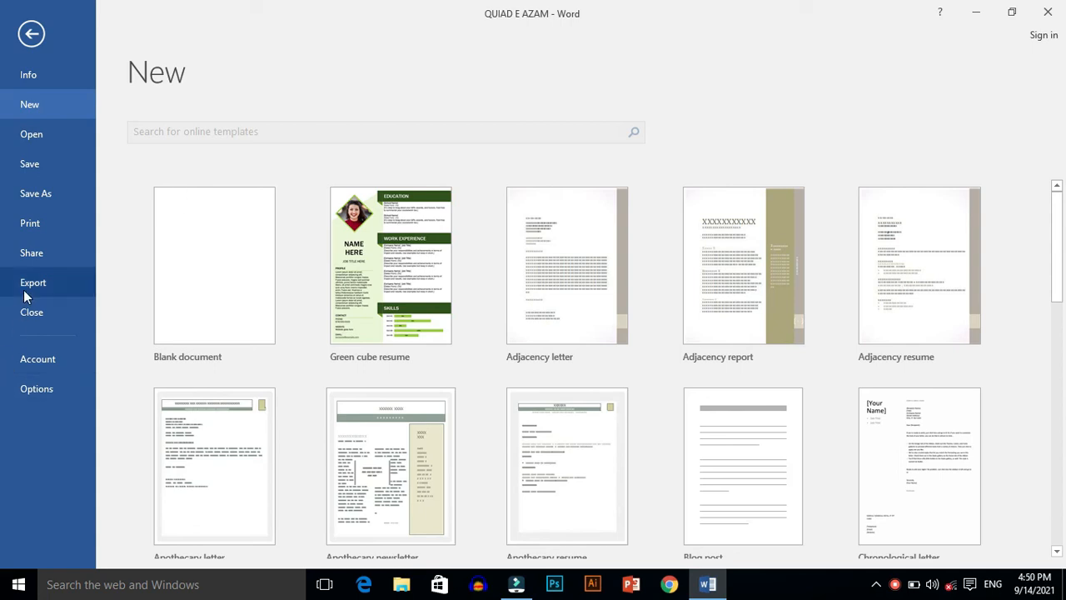
left_click(24, 77)
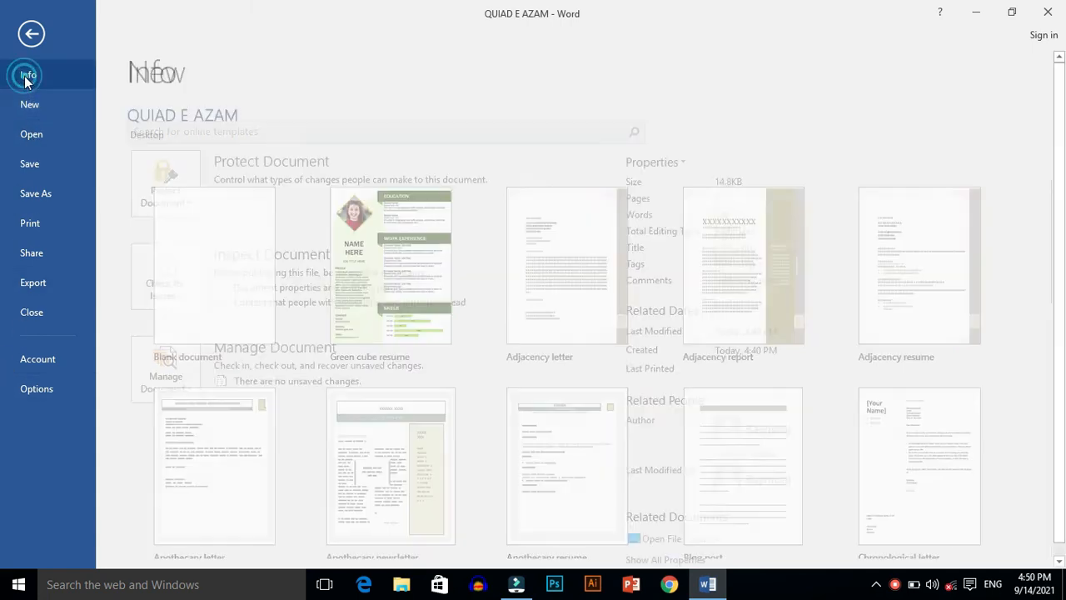
left_click(31, 33)
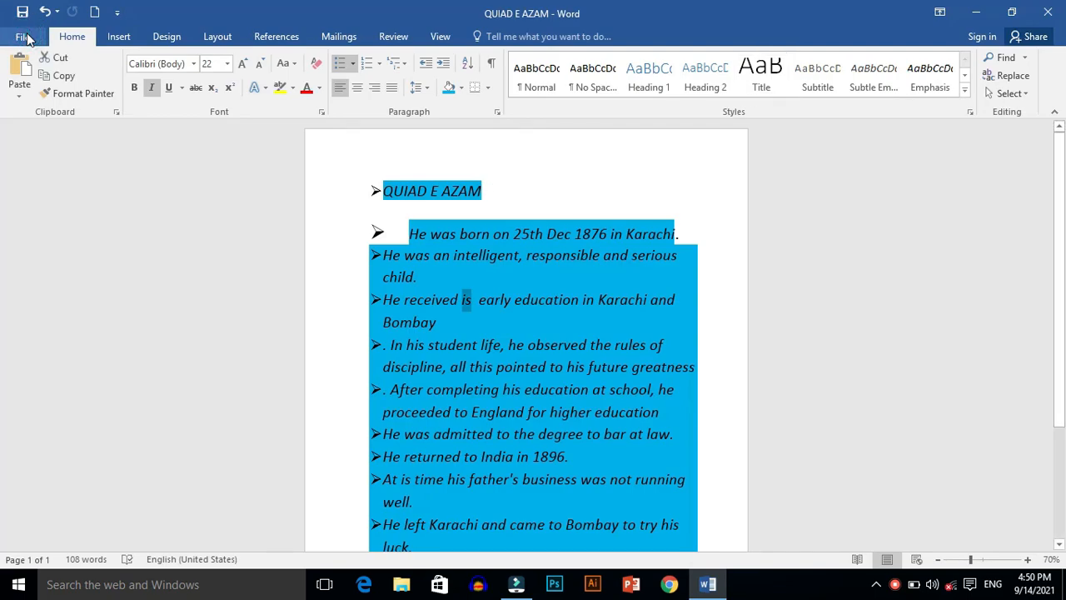